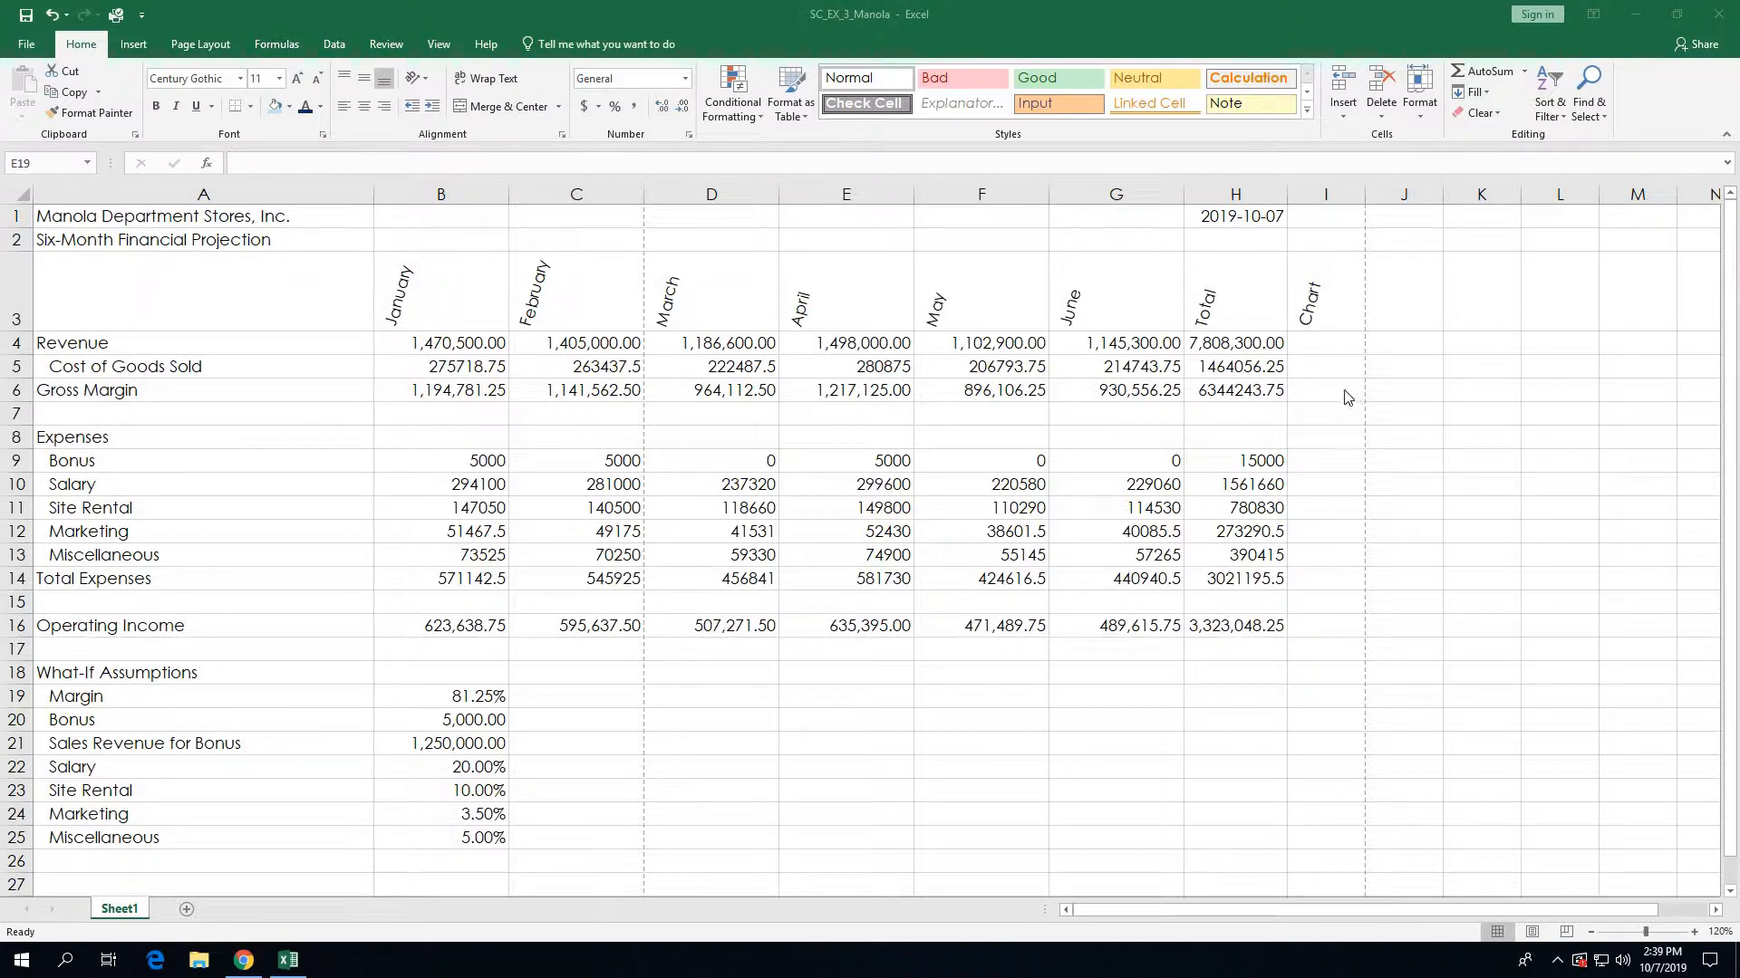
Step: Select the Revenue row's Chart cell I4 and start a line sparkline there
{"action": "left_click", "coordinate": [1318, 344]}
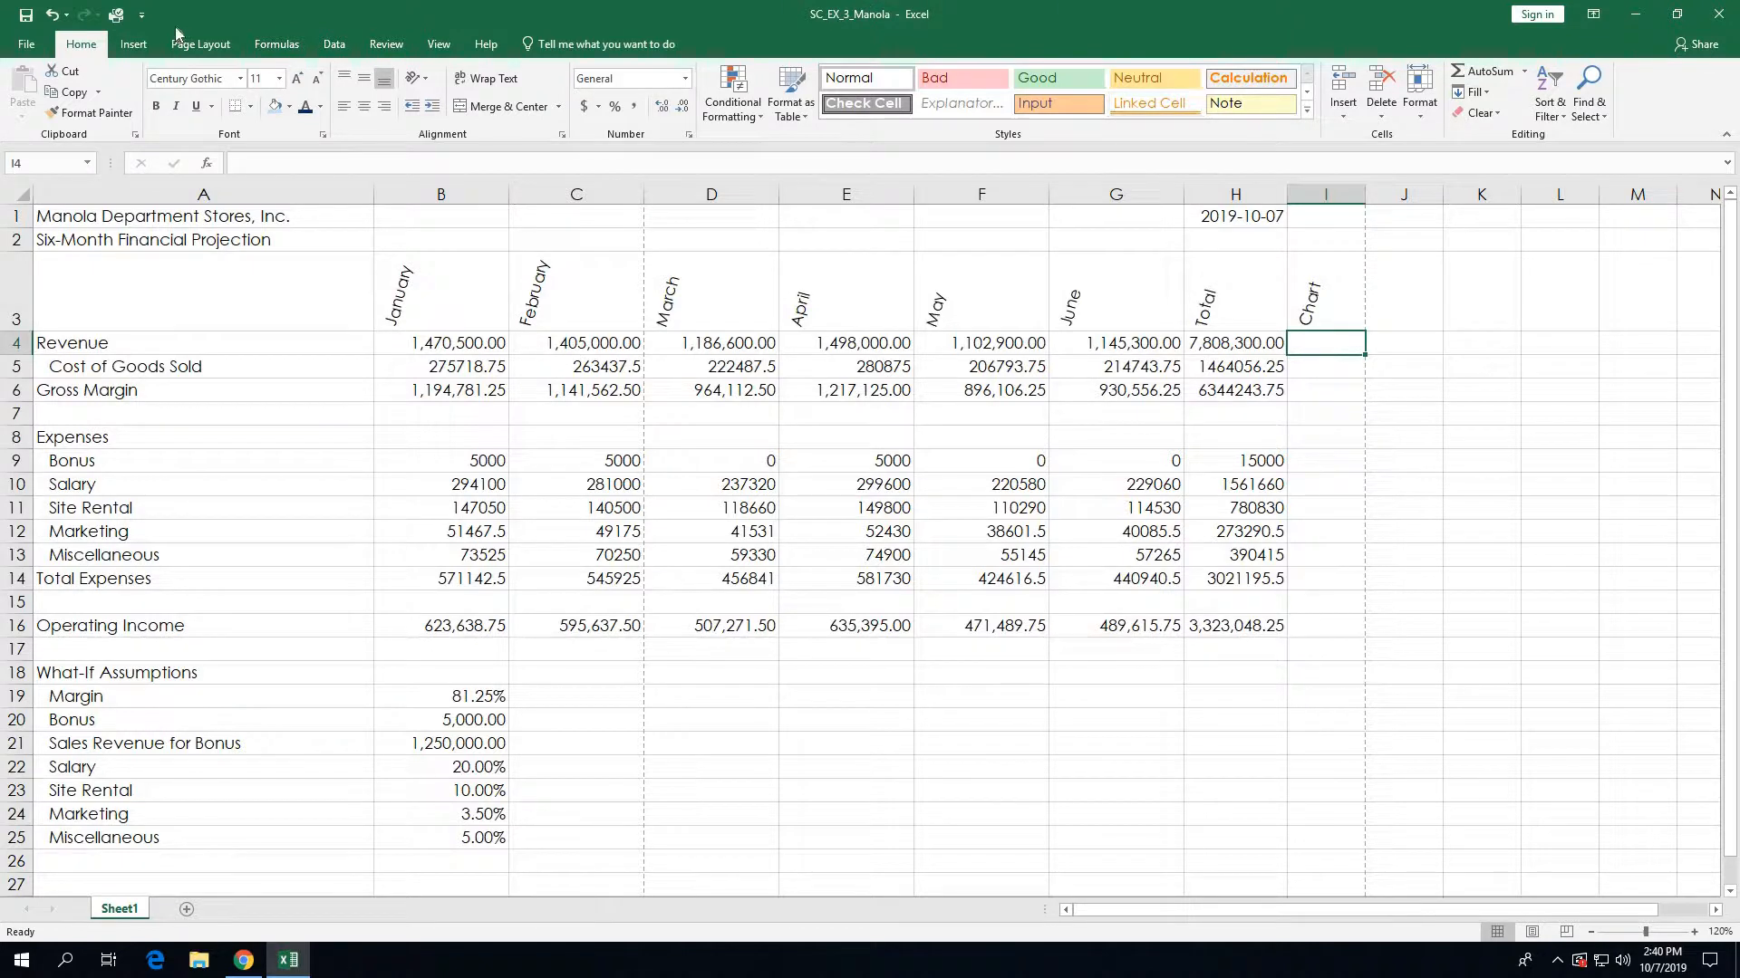
{"action": "left_click", "coordinate": [136, 45]}
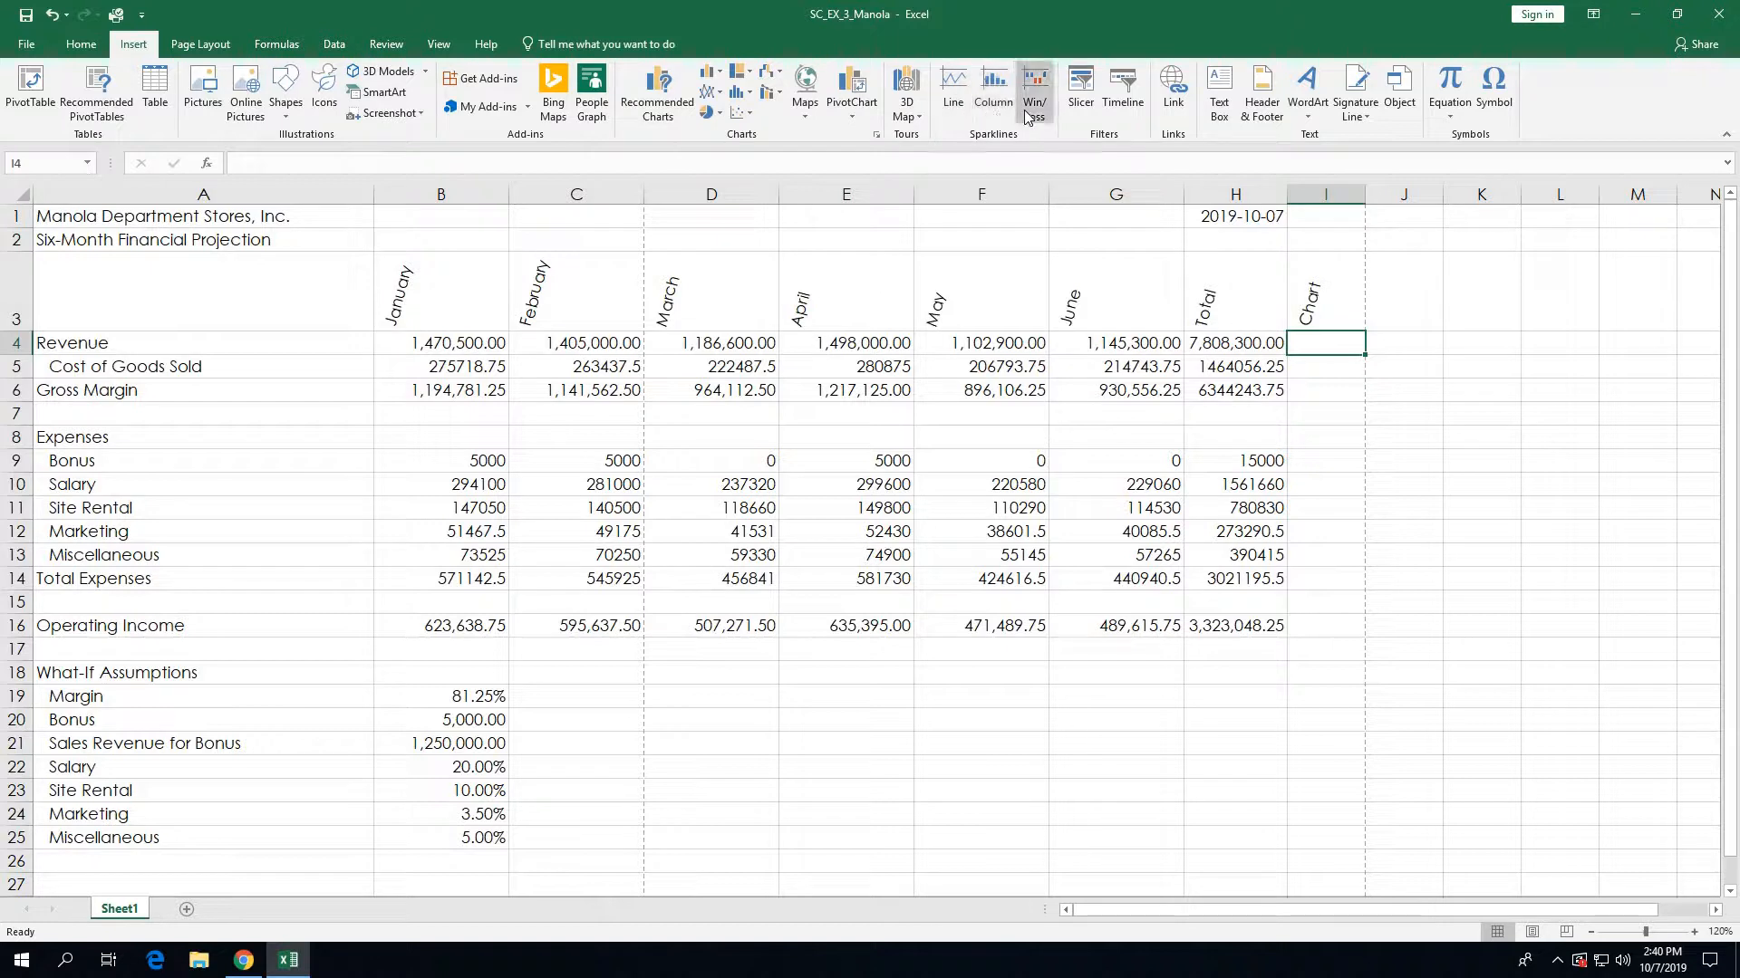
{"action": "left_click", "coordinate": [955, 106]}
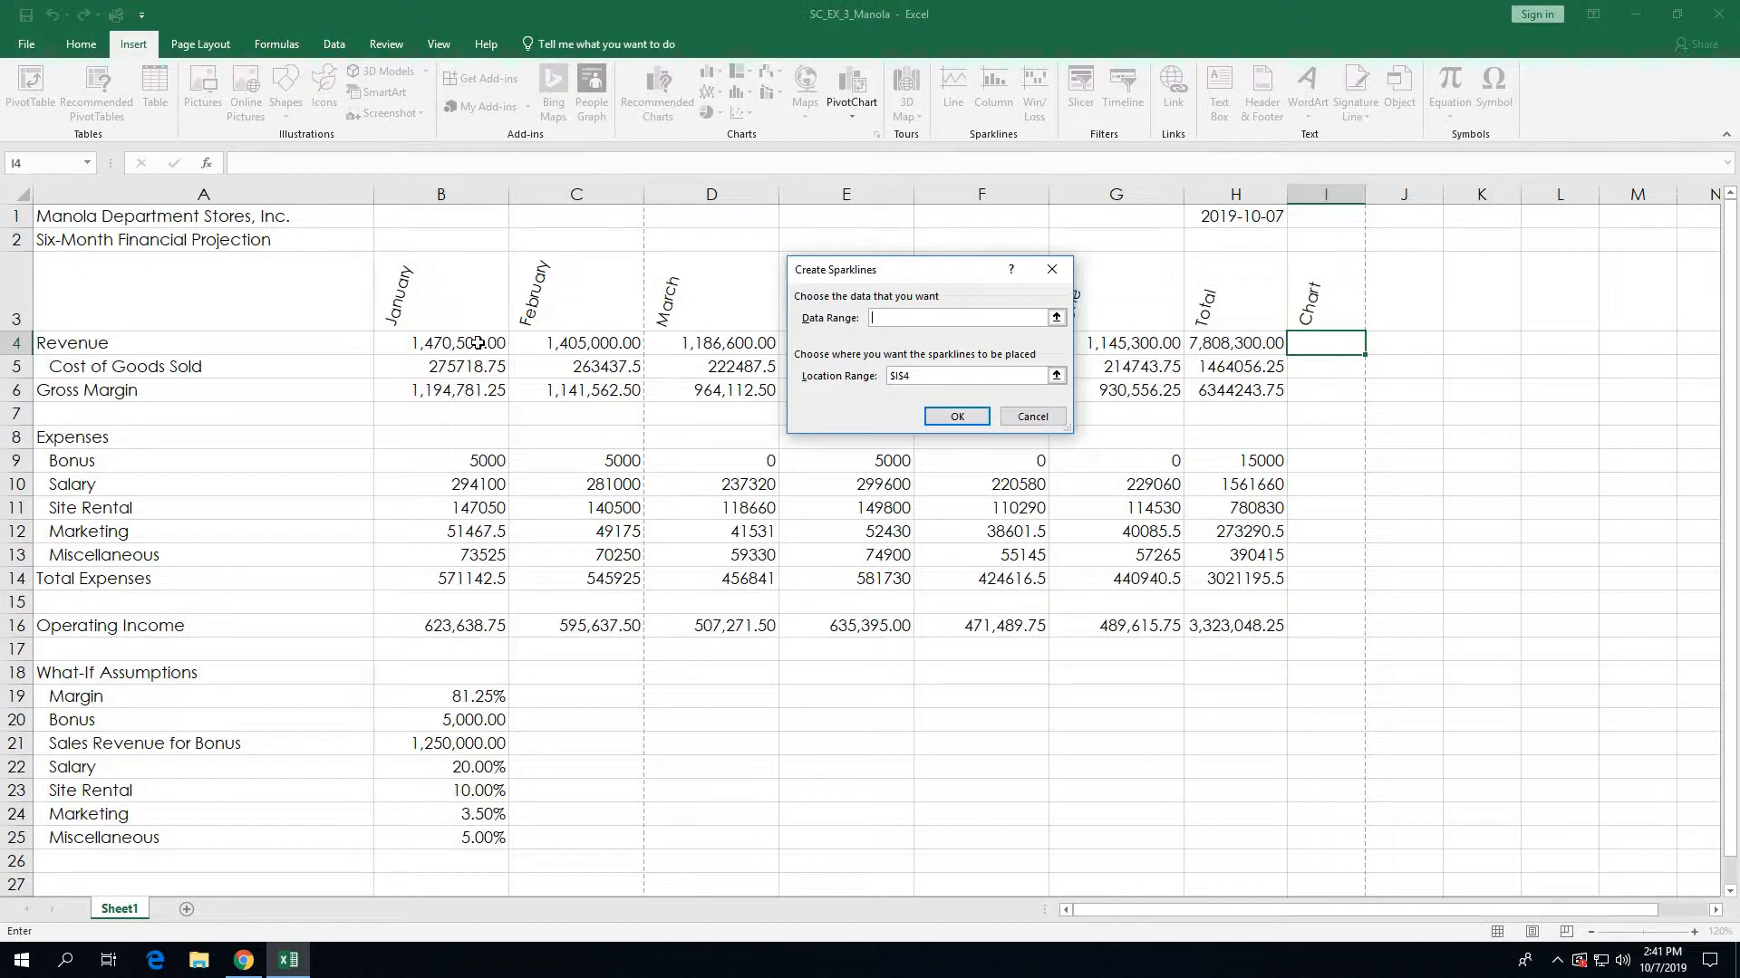
Step: Create the I4 line sparkline from the January–June Revenue data in B4:G4
{"action": "left_click_drag", "start_coordinate": [477, 343], "coordinate": [1096, 345]}
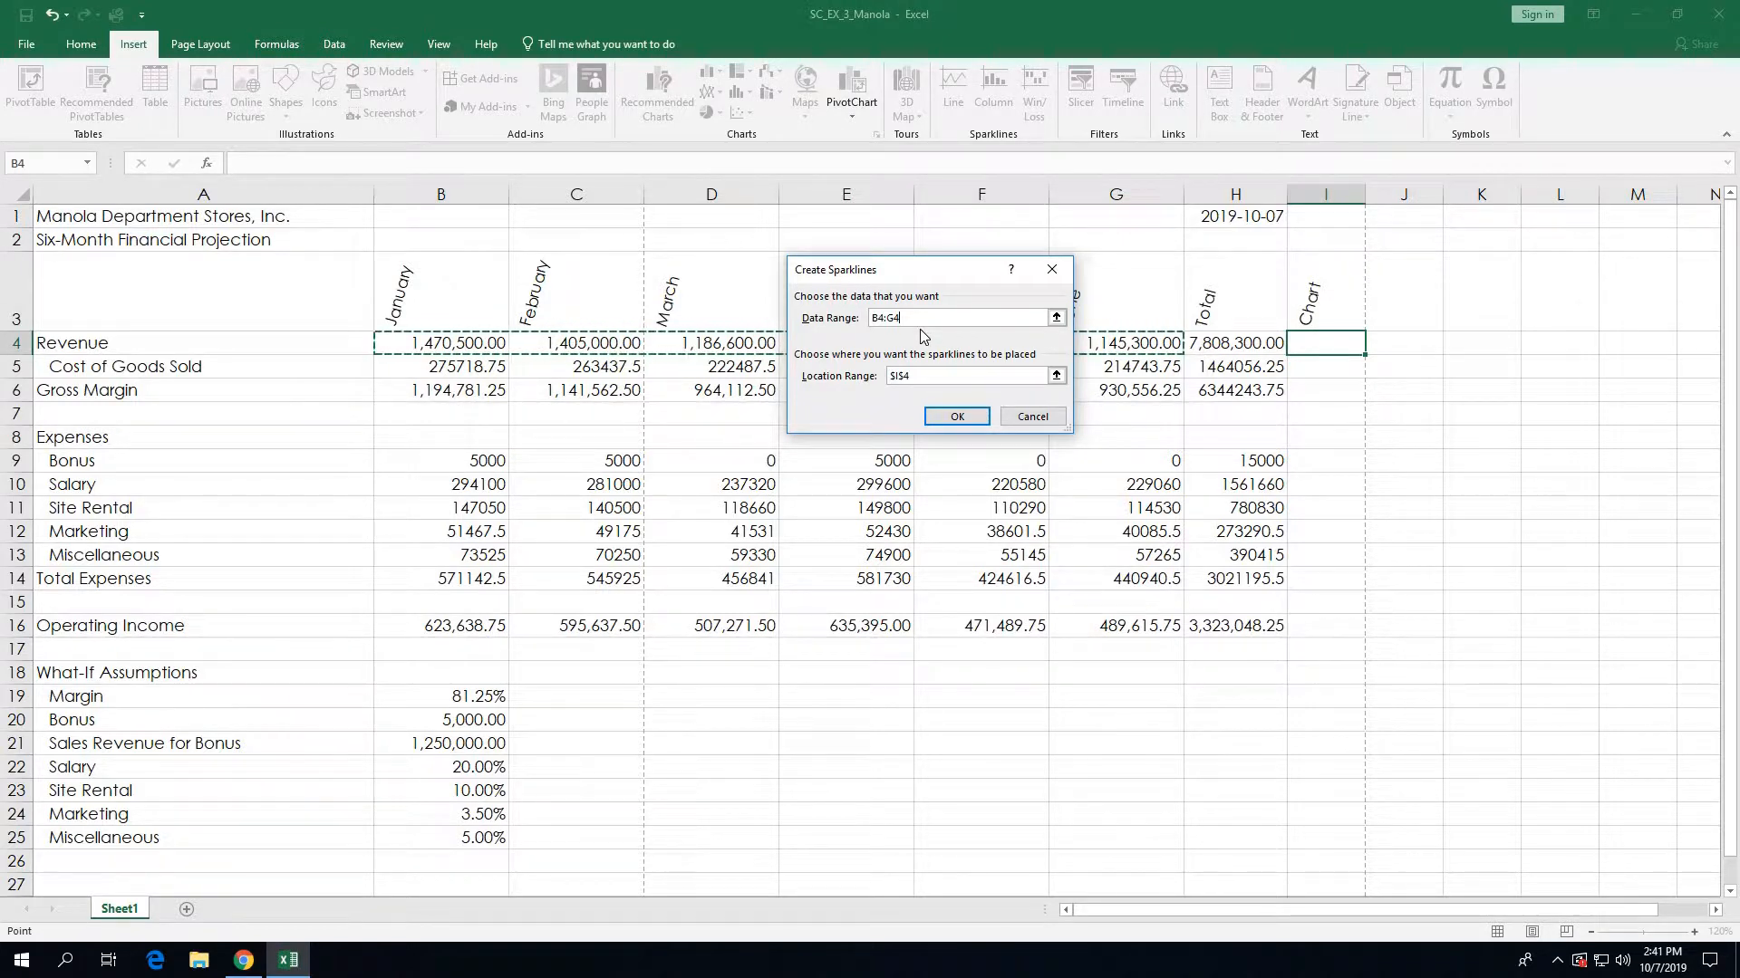
{"action": "left_click", "coordinate": [946, 415]}
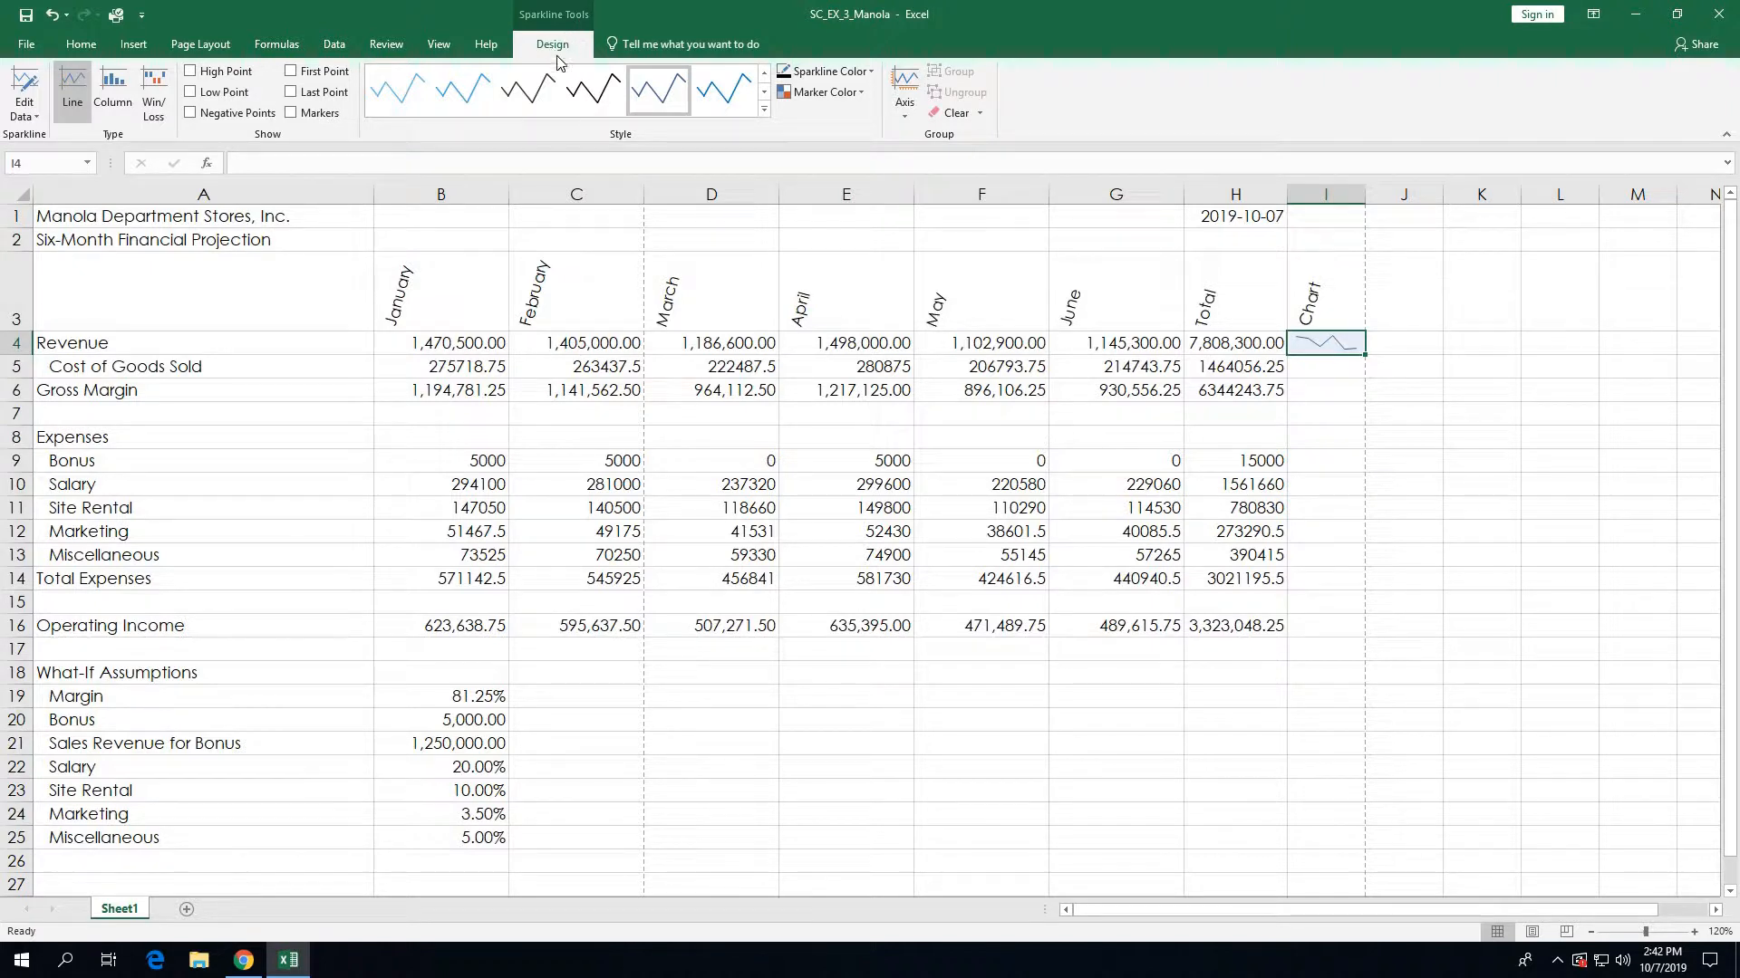
Step: Apply Sparkline Style Accent 1, Lighter 40% to the Revenue sparkline in I4
{"action": "left_click", "coordinate": [766, 113]}
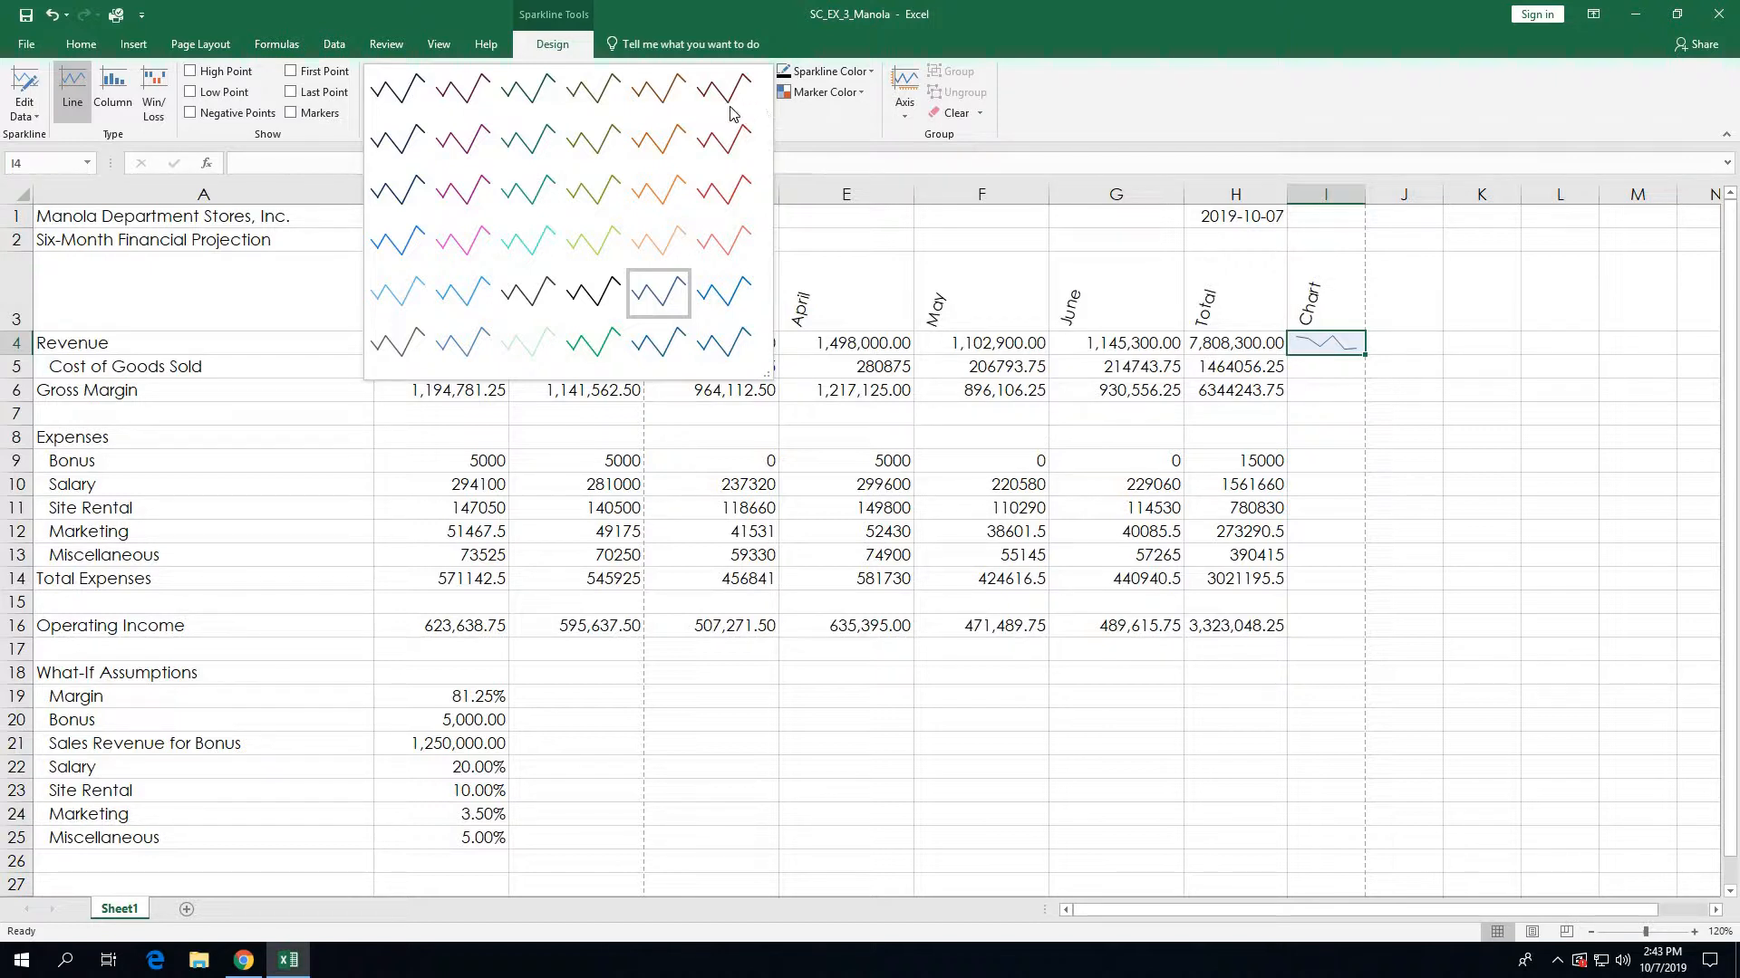
{"action": "left_click", "coordinate": [416, 252]}
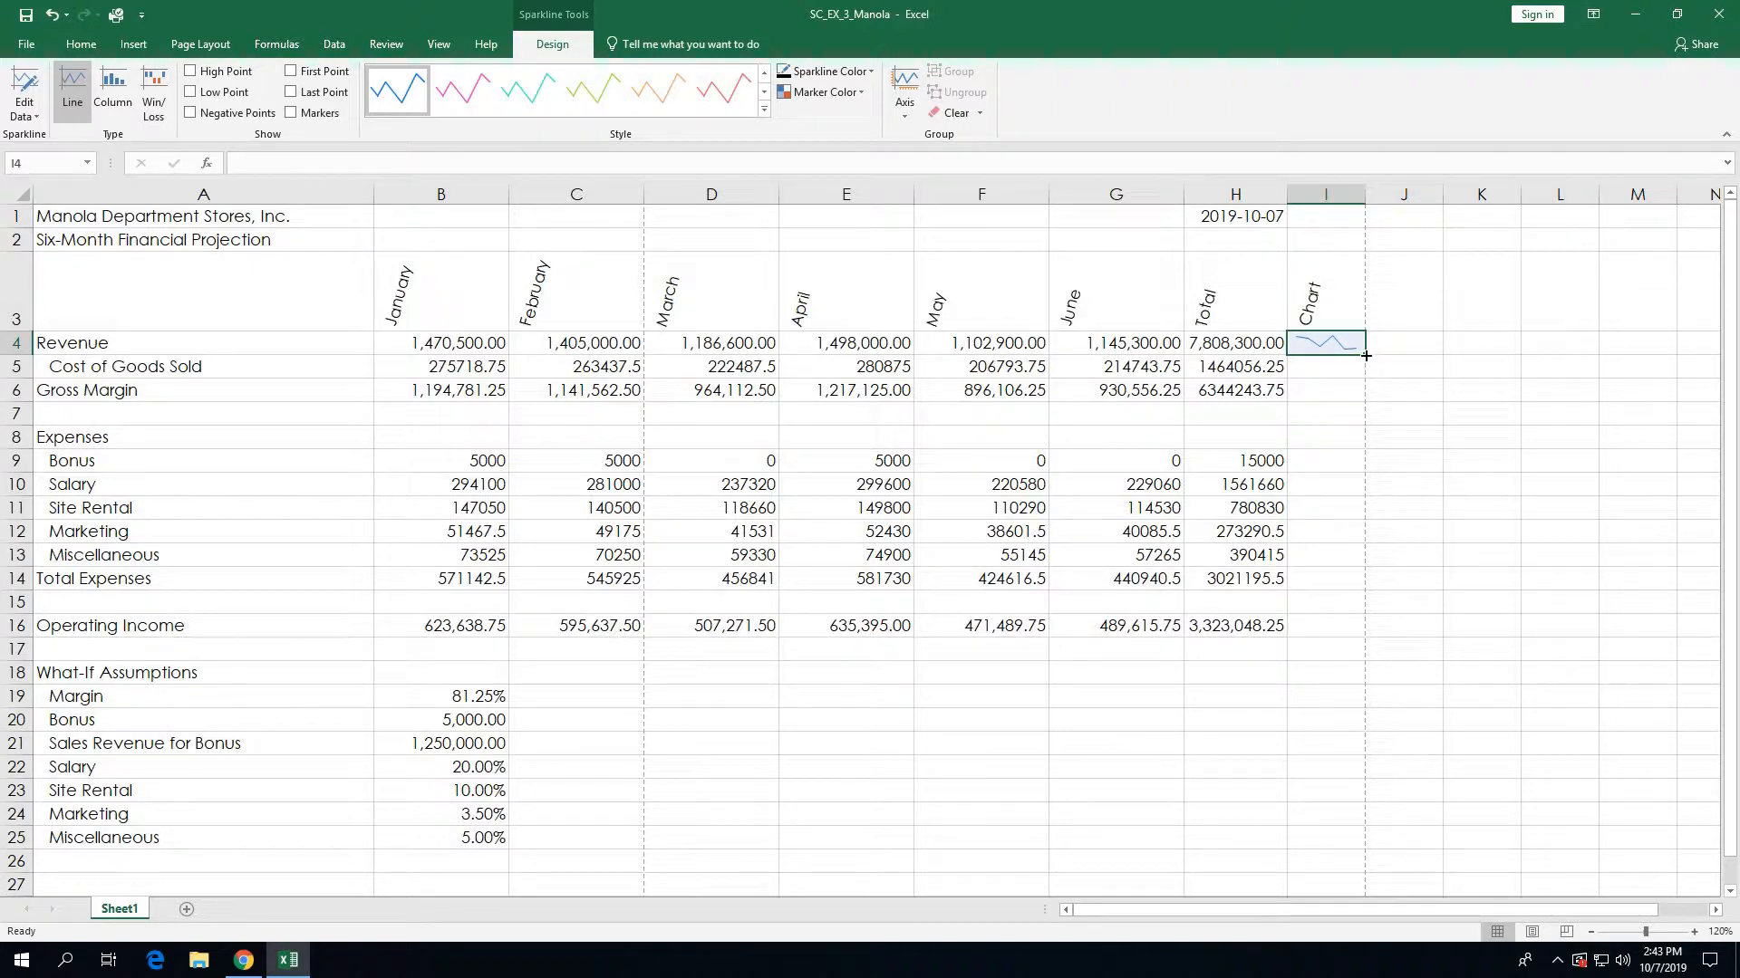
Step: Fill the I4 sparkline down to I16 so every row through Operating Income has one
{"action": "left_click_drag", "start_coordinate": [1365, 356], "coordinate": [1338, 640]}
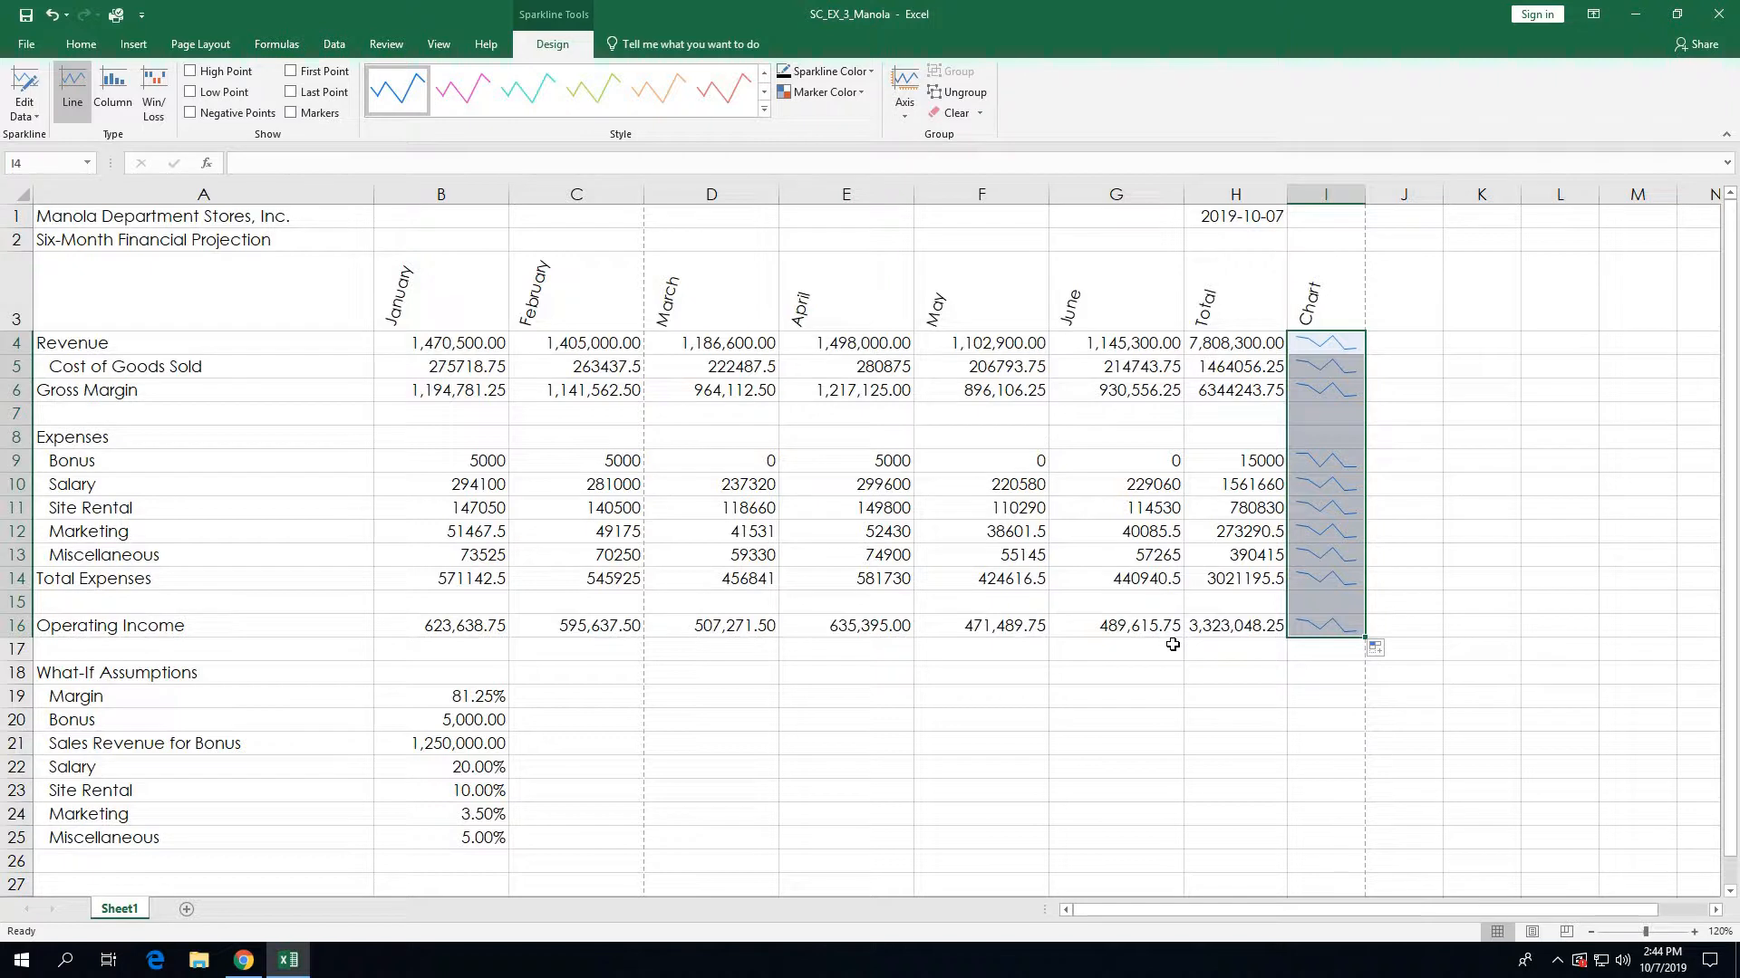
{"action": "left_click", "coordinate": [1340, 673]}
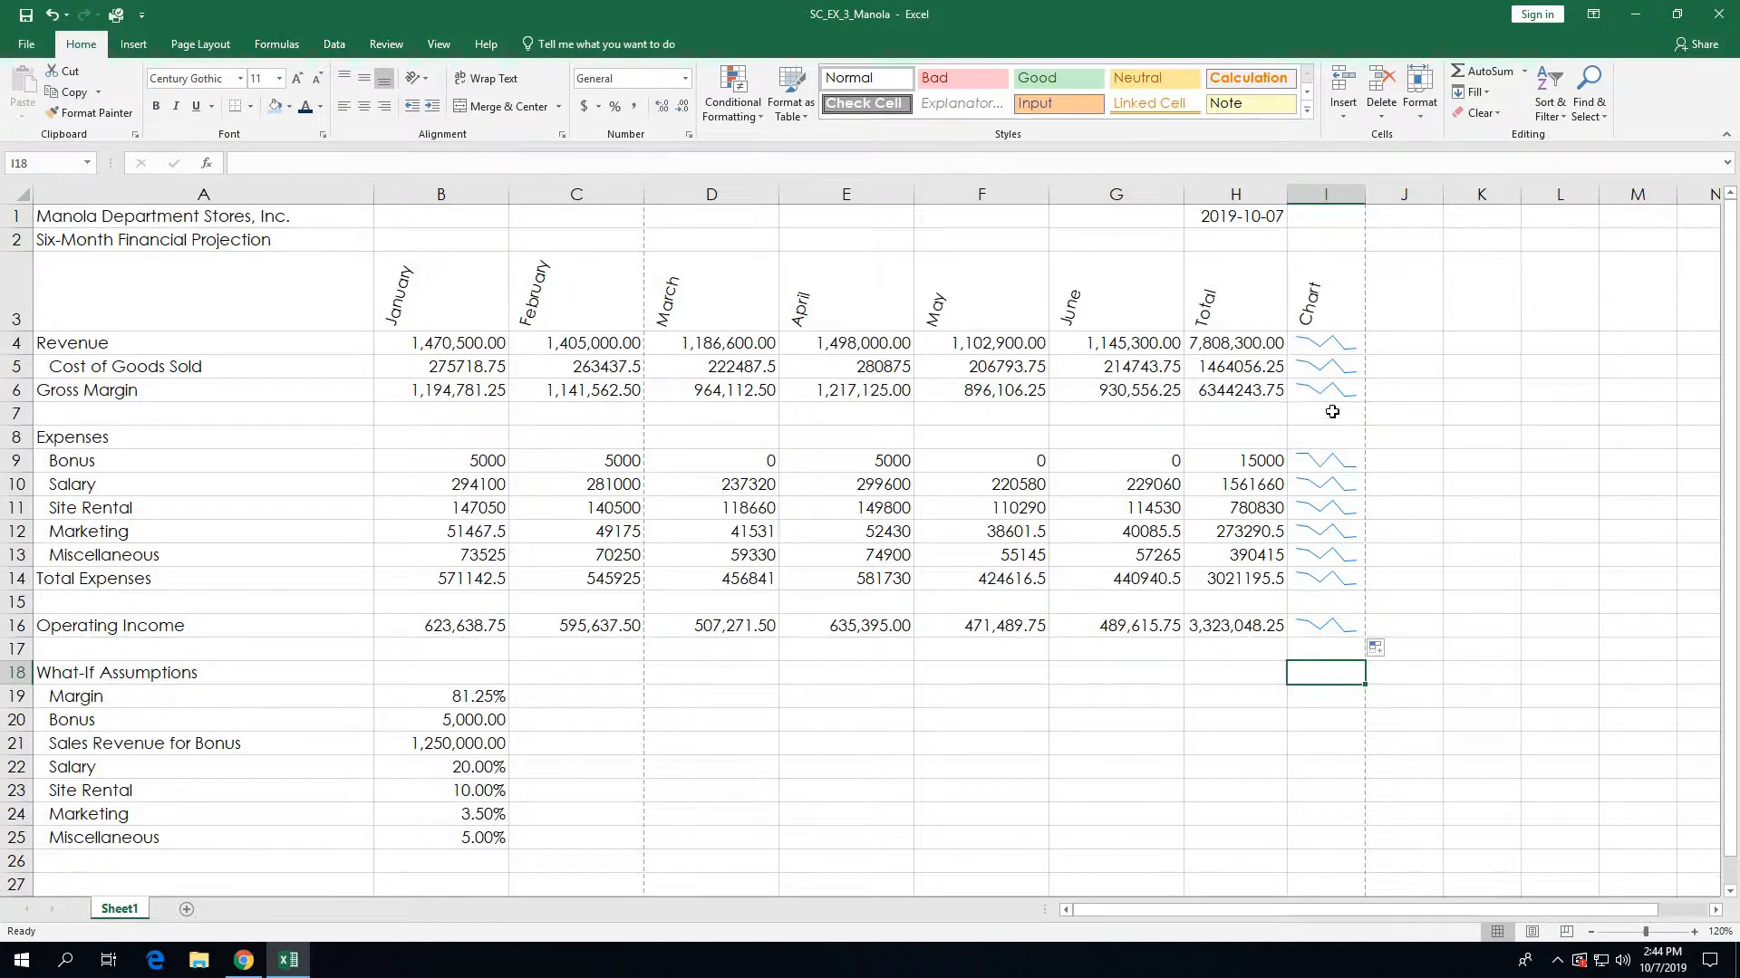
Step: Change the sparklines in I4:I16 from line to column type
{"action": "left_click", "coordinate": [1327, 341]}
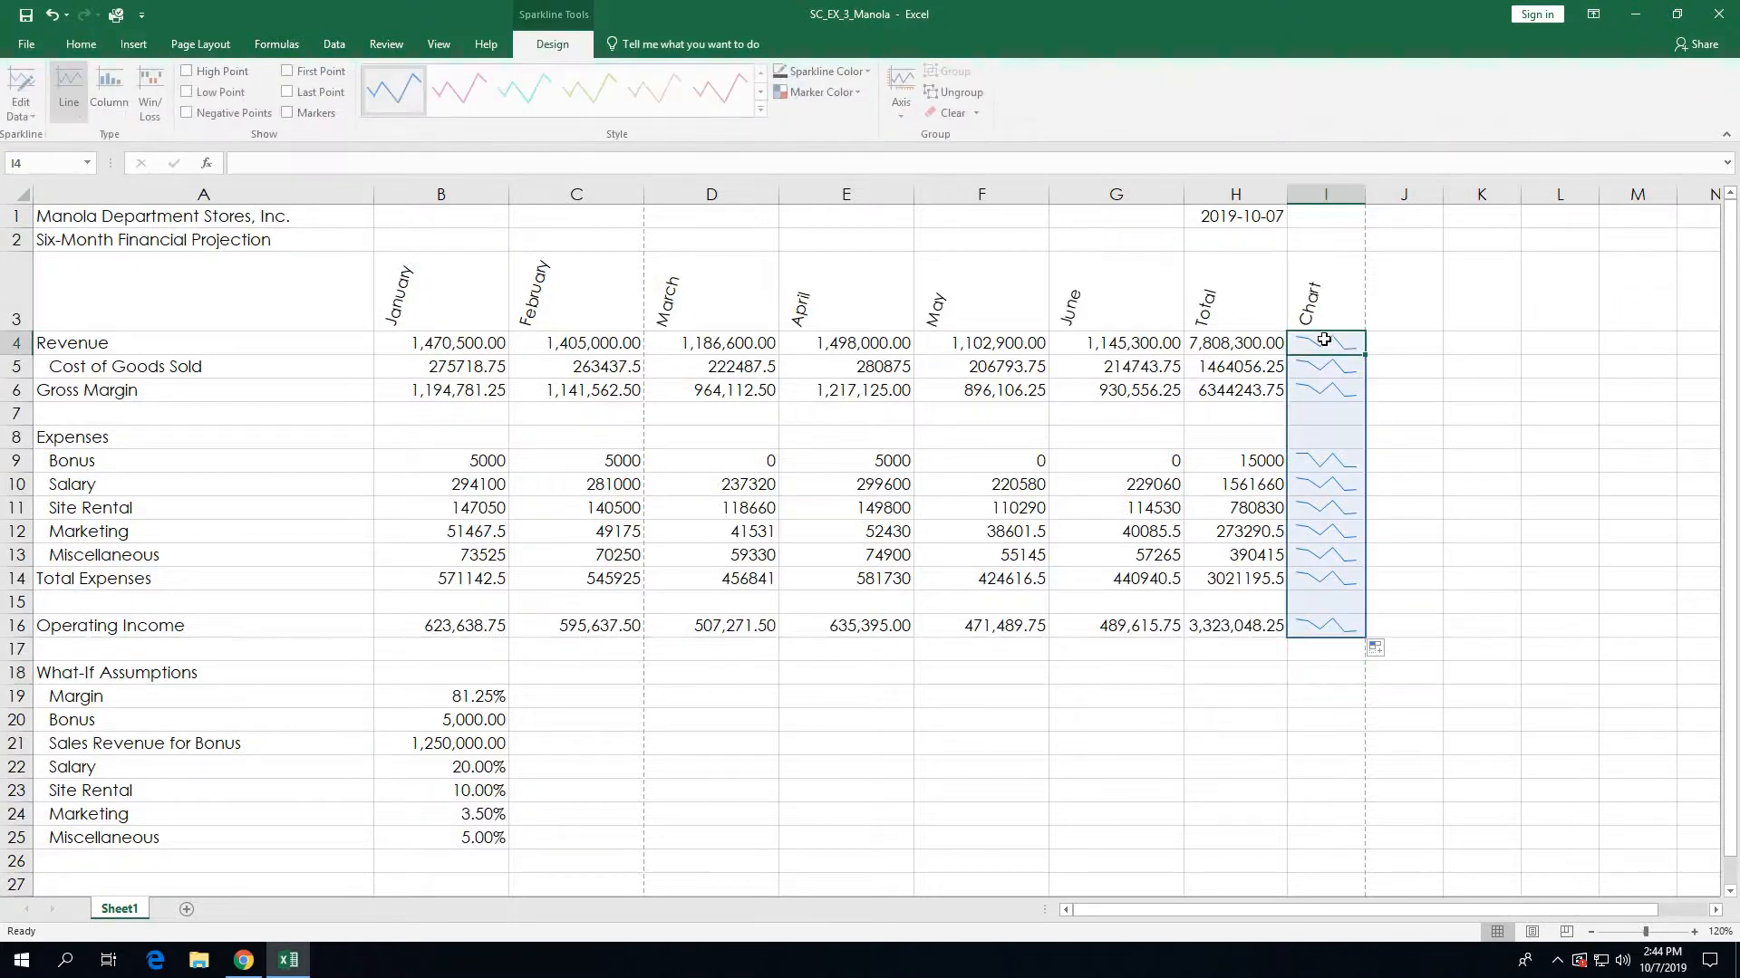
{"action": "left_click", "coordinate": [1324, 699]}
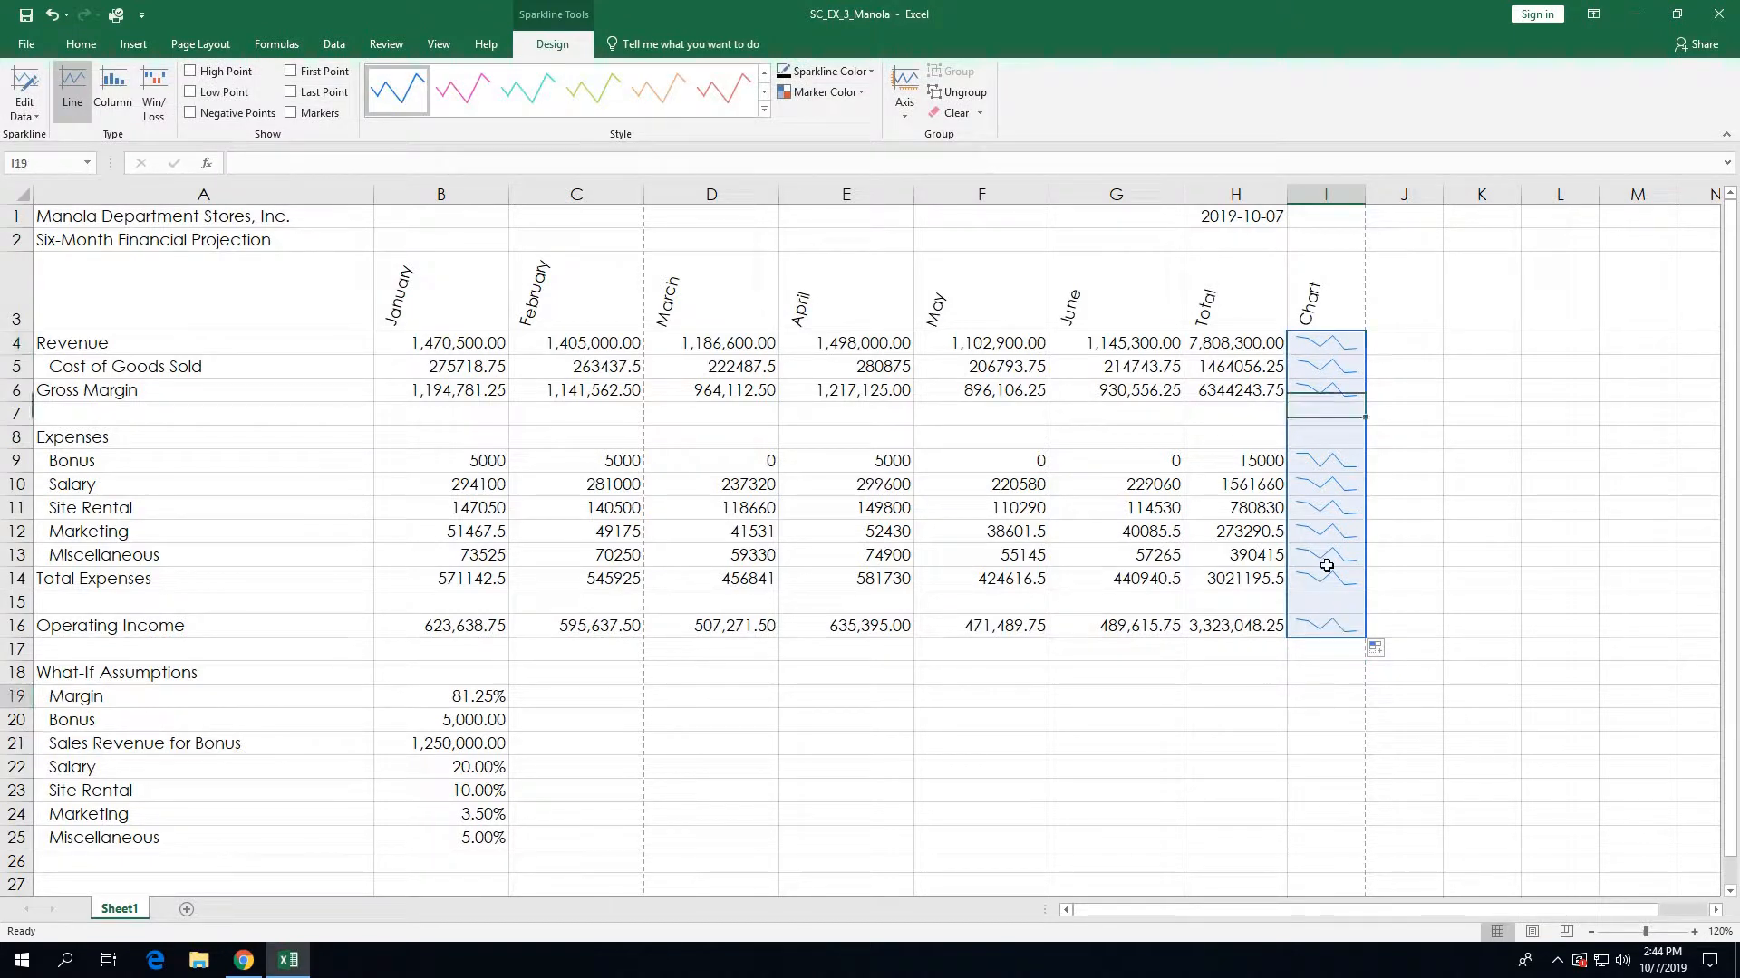
{"action": "left_click", "coordinate": [1317, 348]}
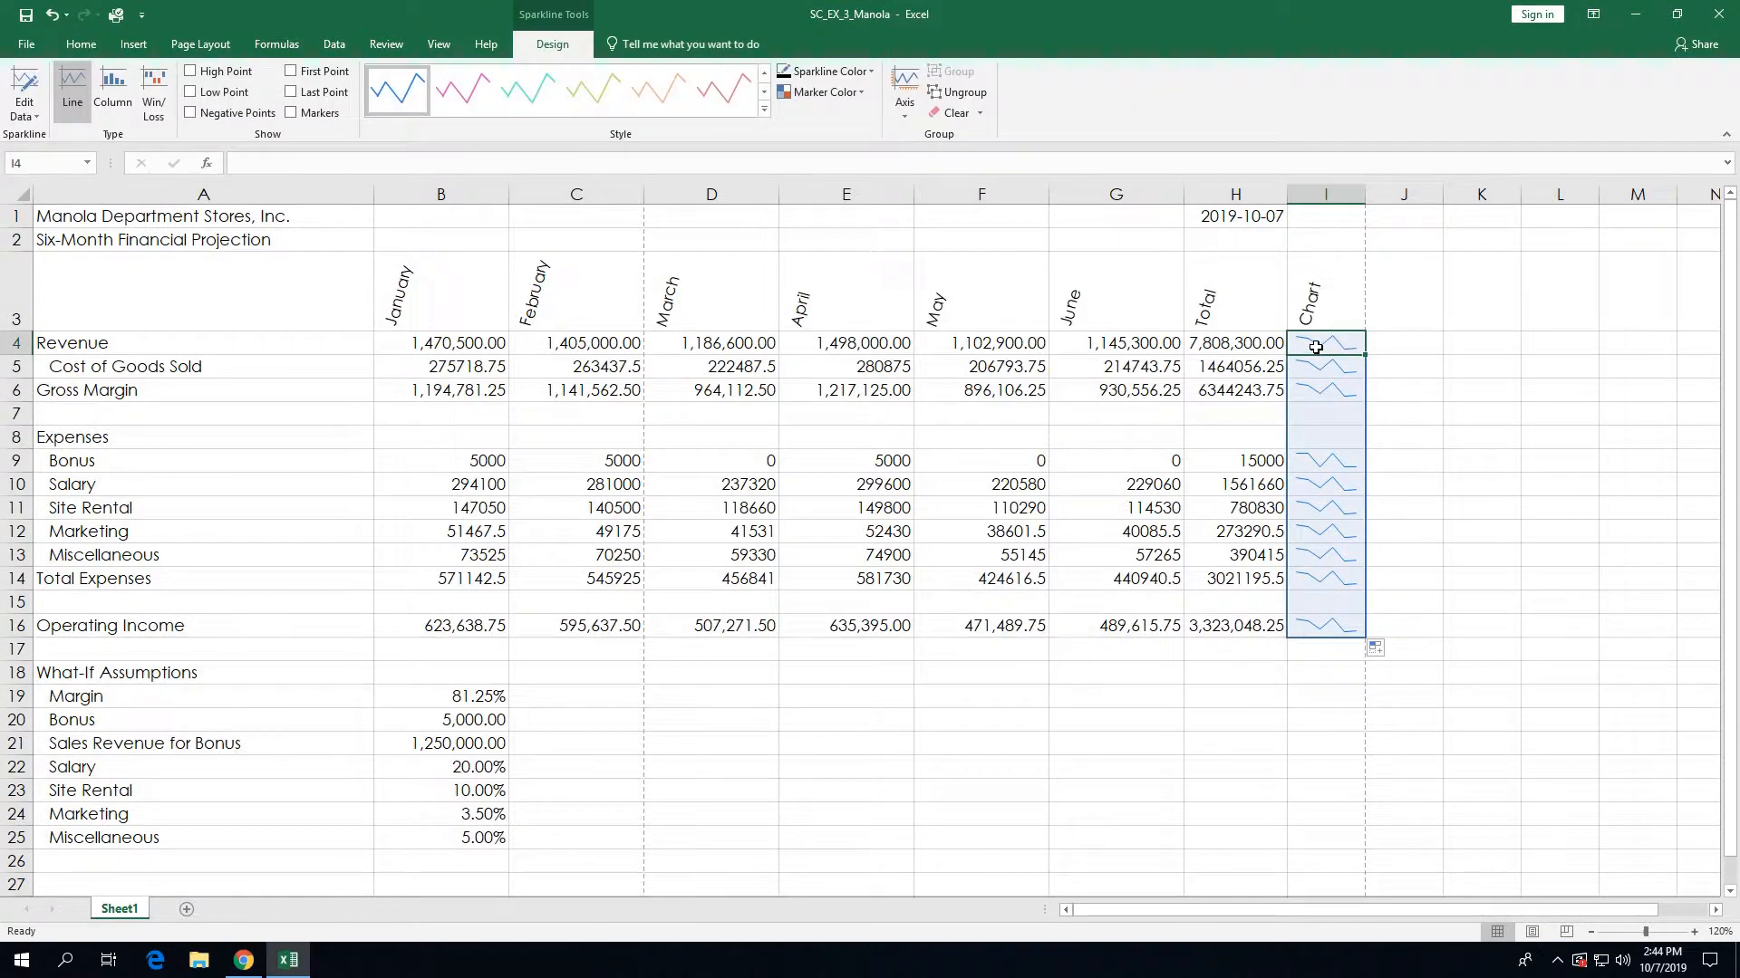
{"action": "key", "text": "shift+Down"}
{"action": "key", "text": "shift+Down"}
{"action": "key", "text": "shift+Down"}
{"action": "key", "text": "shift+Down"}
{"action": "left_click_drag", "start_coordinate": [1320, 547], "coordinate": [1321, 631]}
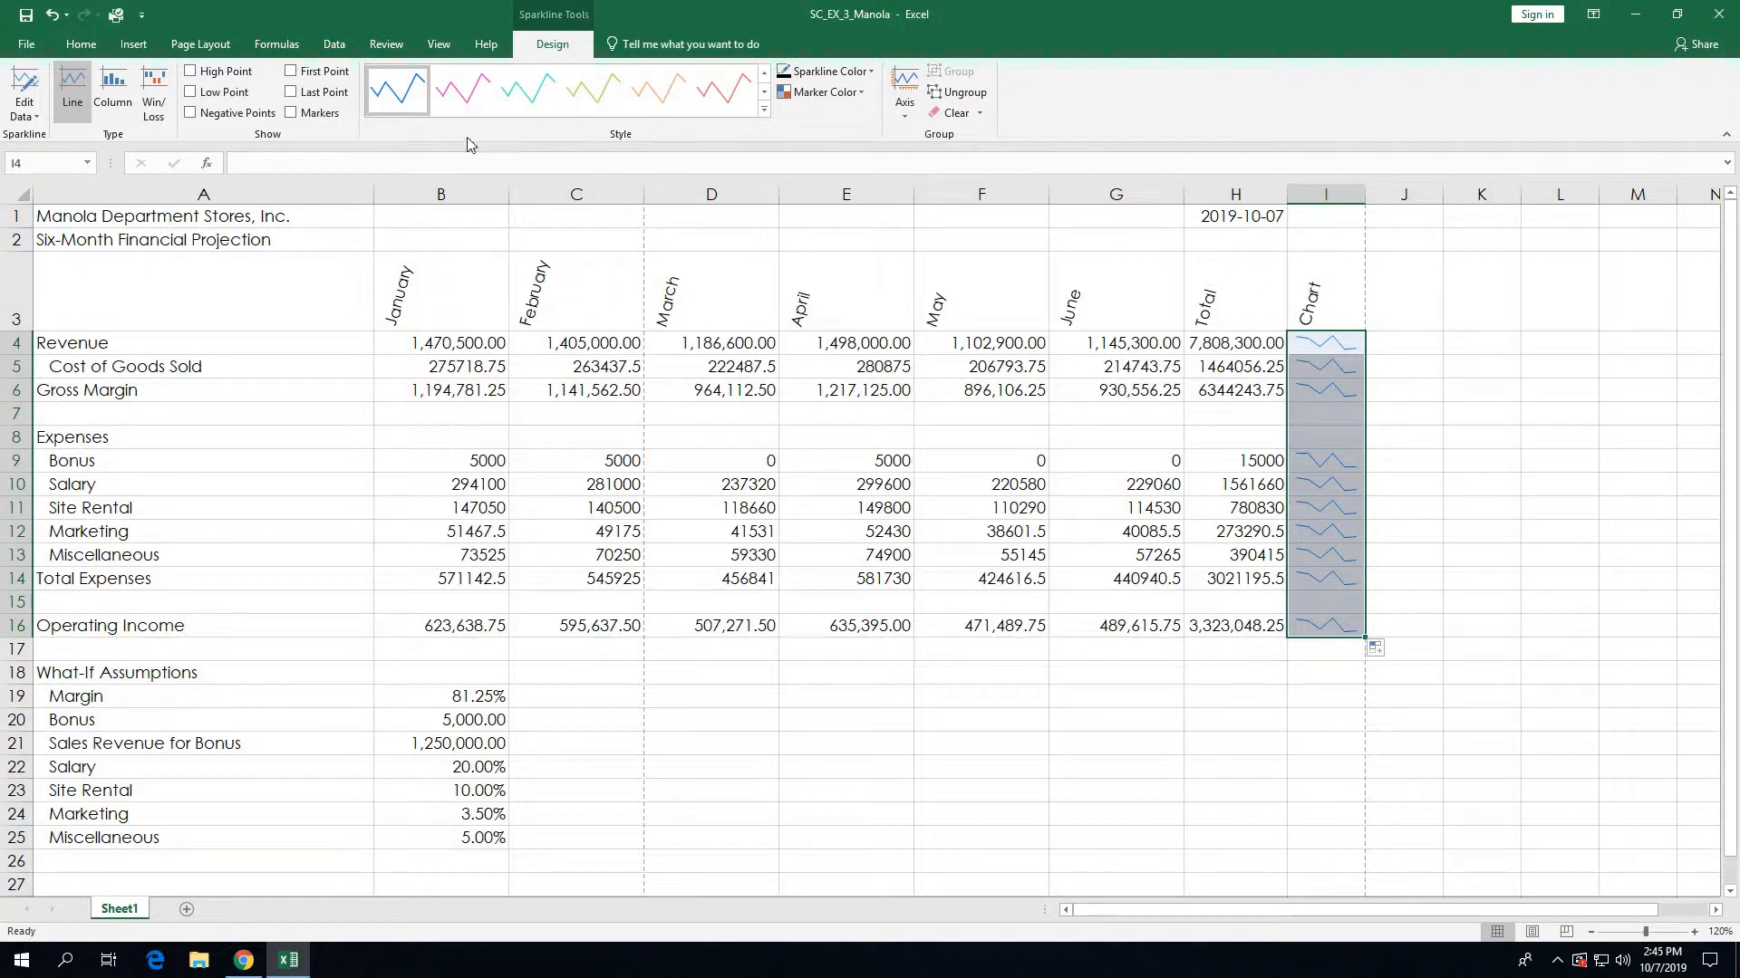
{"action": "left_click", "coordinate": [113, 110]}
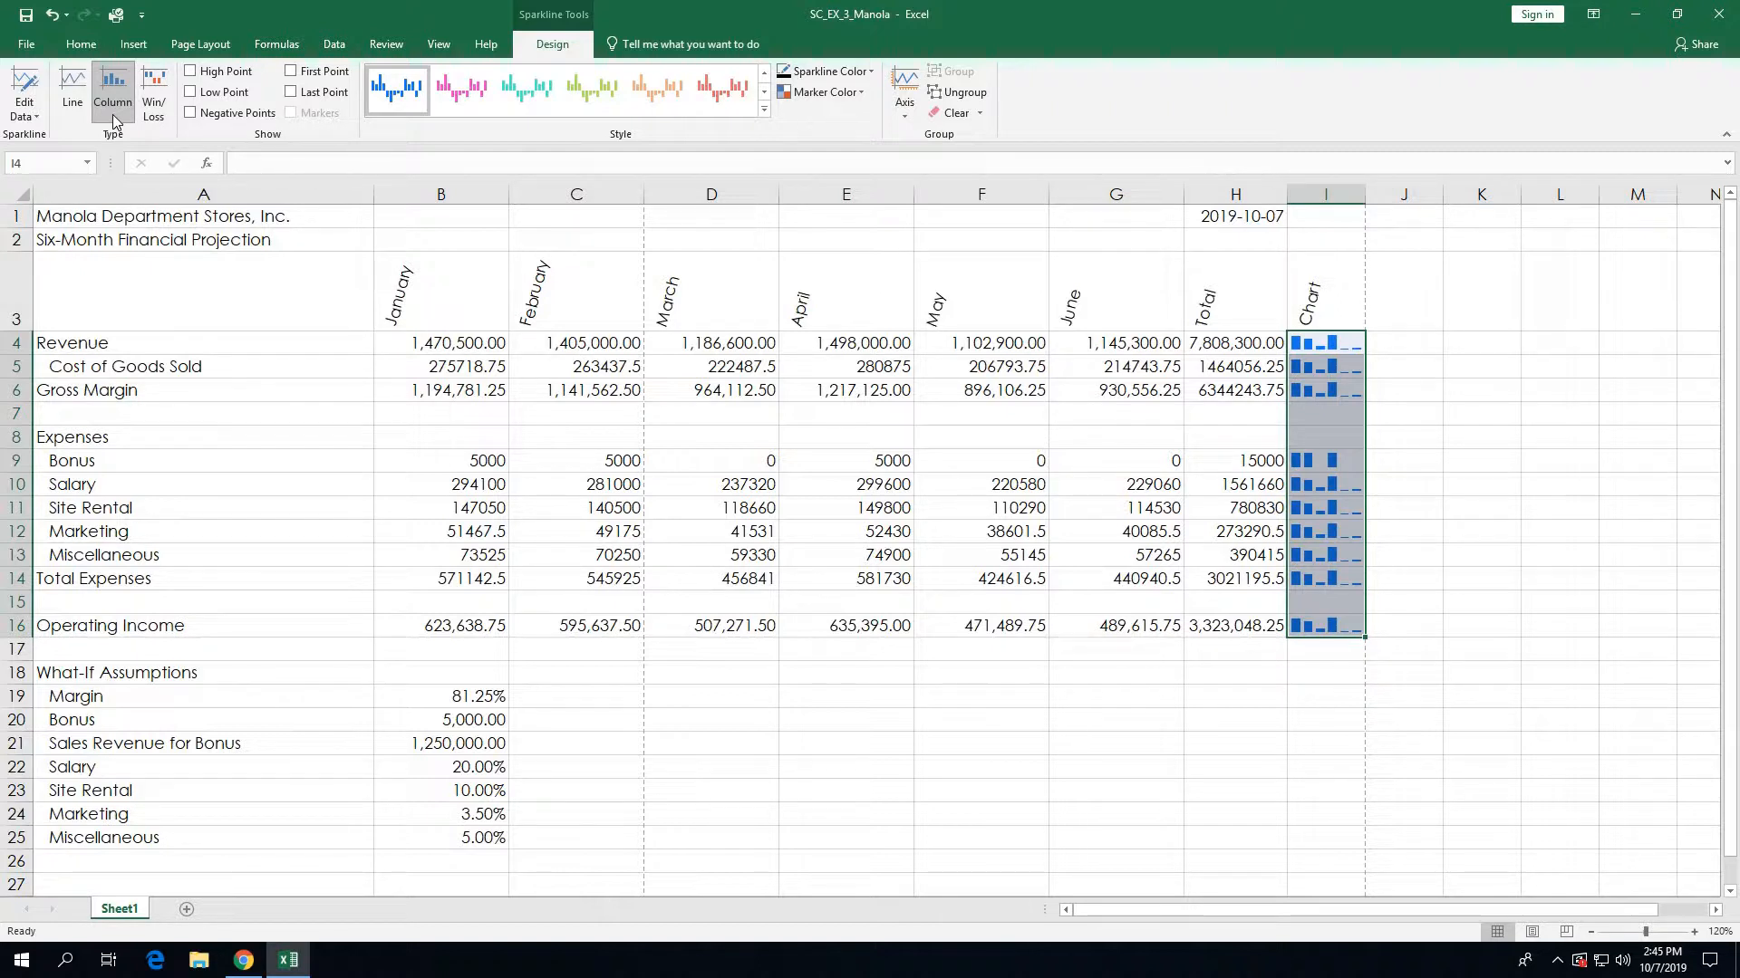
{"action": "left_click", "coordinate": [1318, 672]}
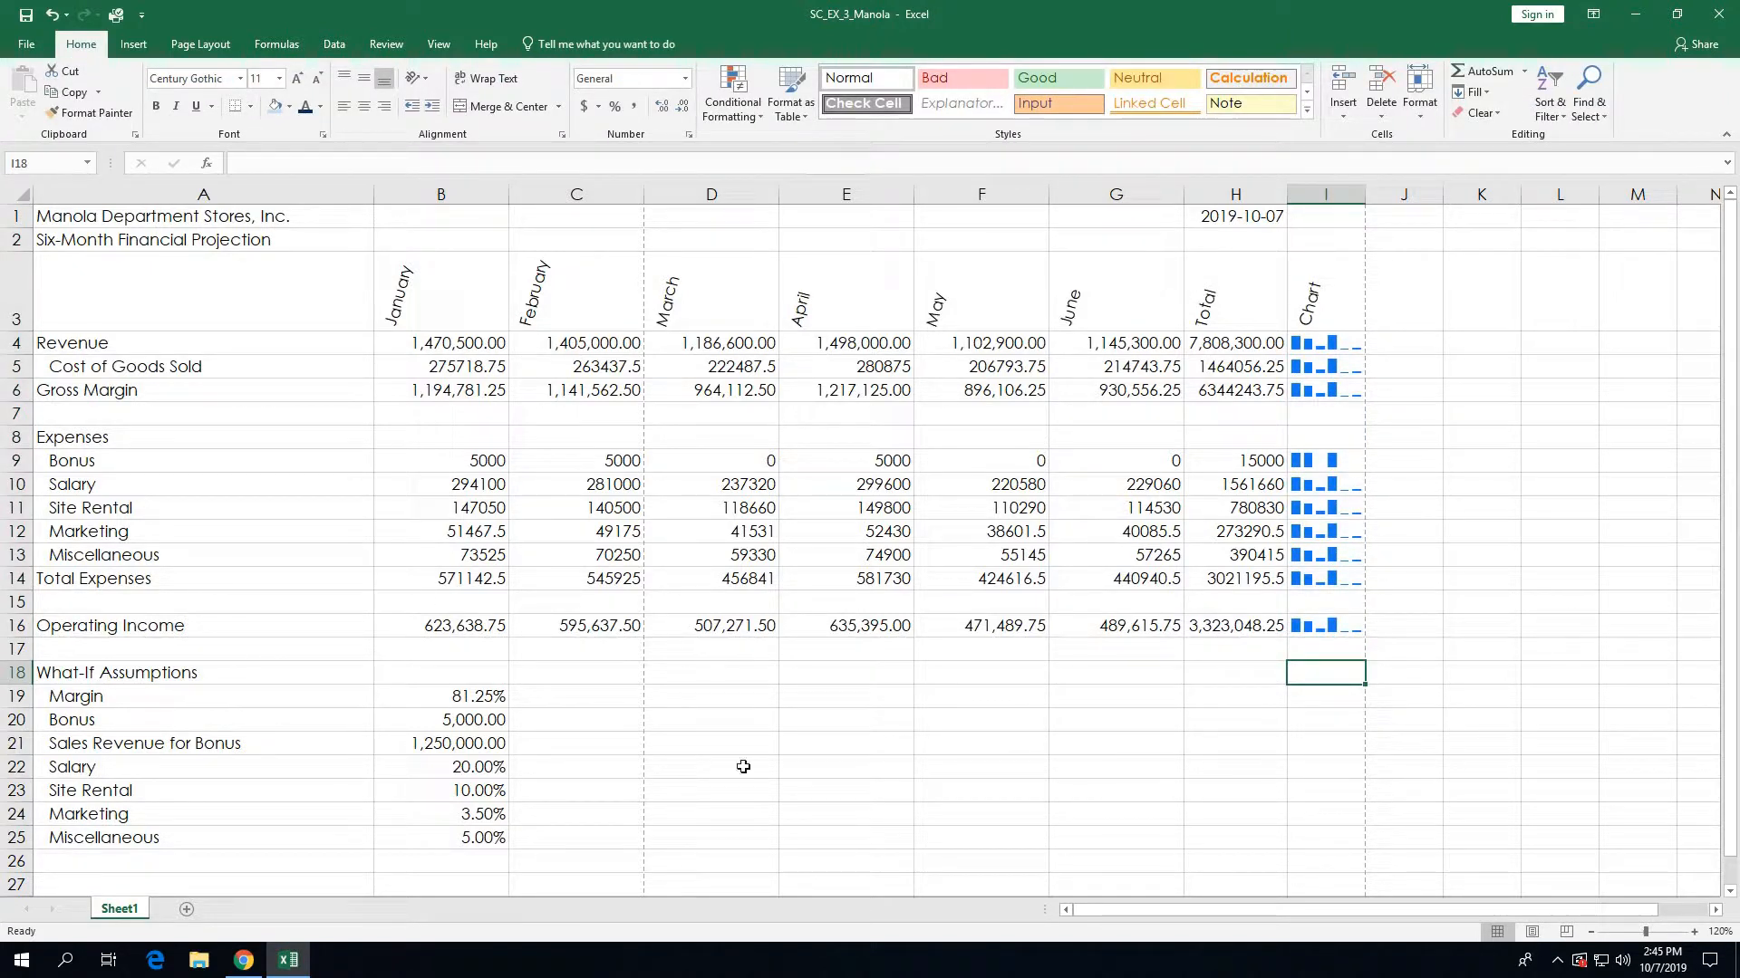
Step: Save the workbook, then select the Revenue figures in B4:H4
{"action": "left_click", "coordinate": [25, 17]}
{"action": "left_click_drag", "start_coordinate": [445, 343], "coordinate": [1211, 352]}
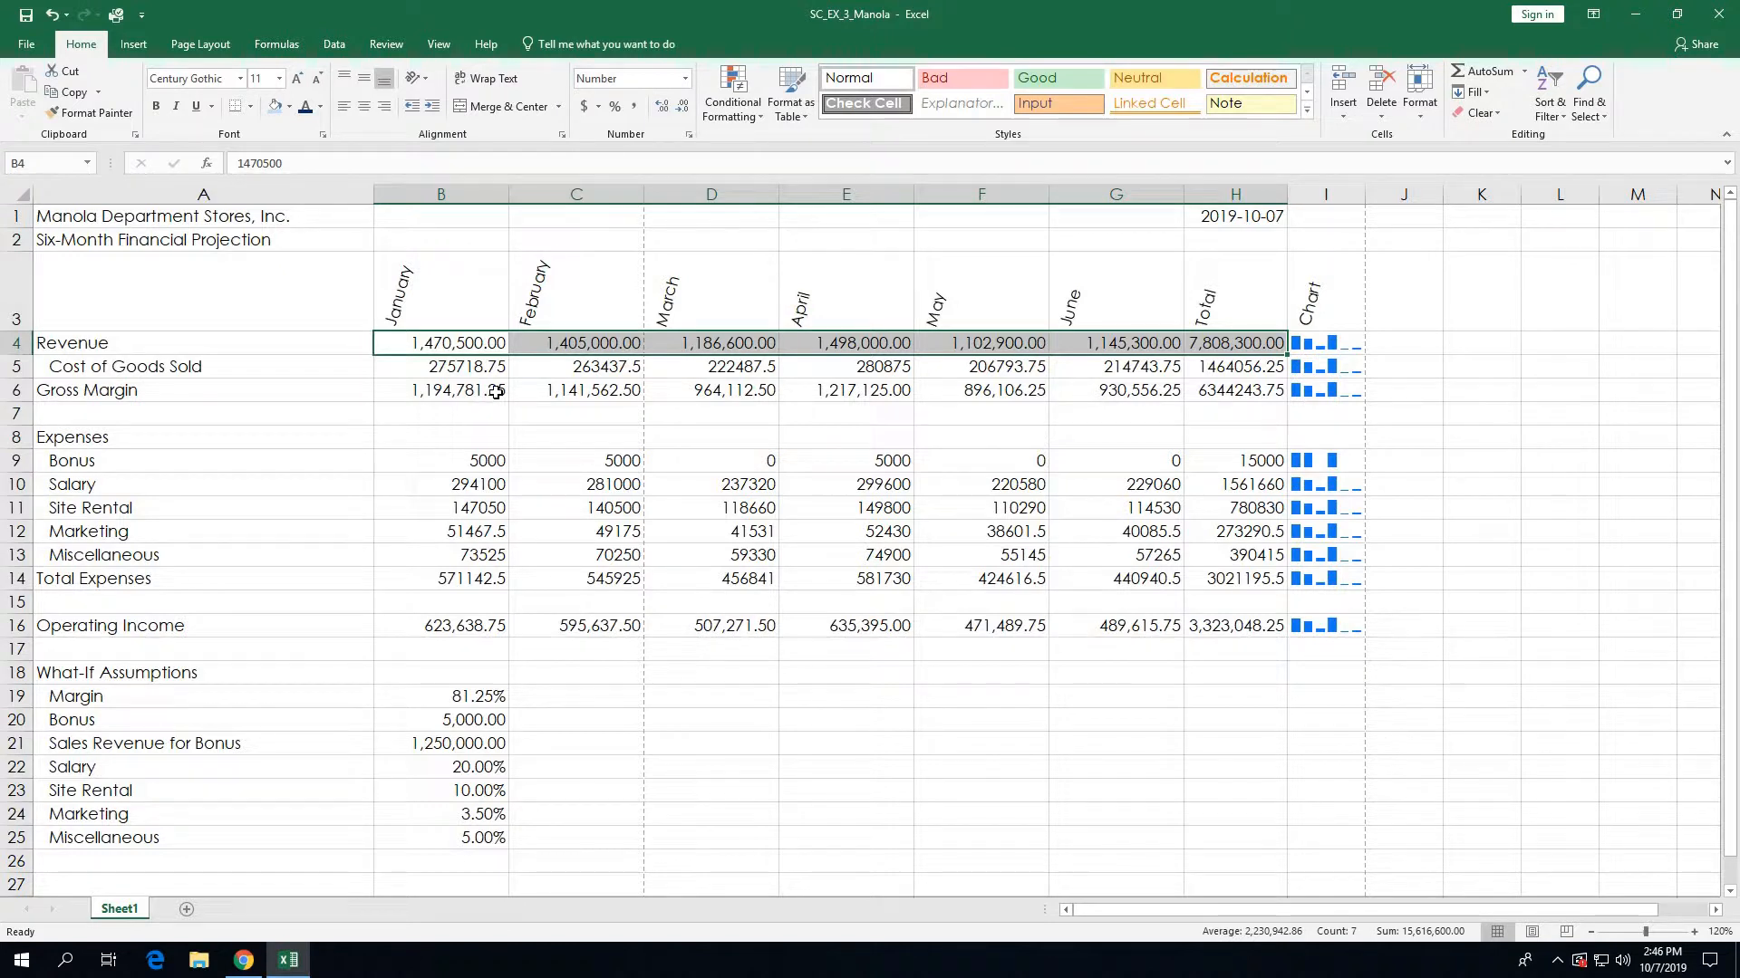
Step: Add the Gross Margin, Bonus, Total Expenses and Operating Income figures to the Revenue selection
{"action": "left_click_drag", "start_coordinate": [495, 392], "coordinate": [1223, 391], "text": "ctrl"}
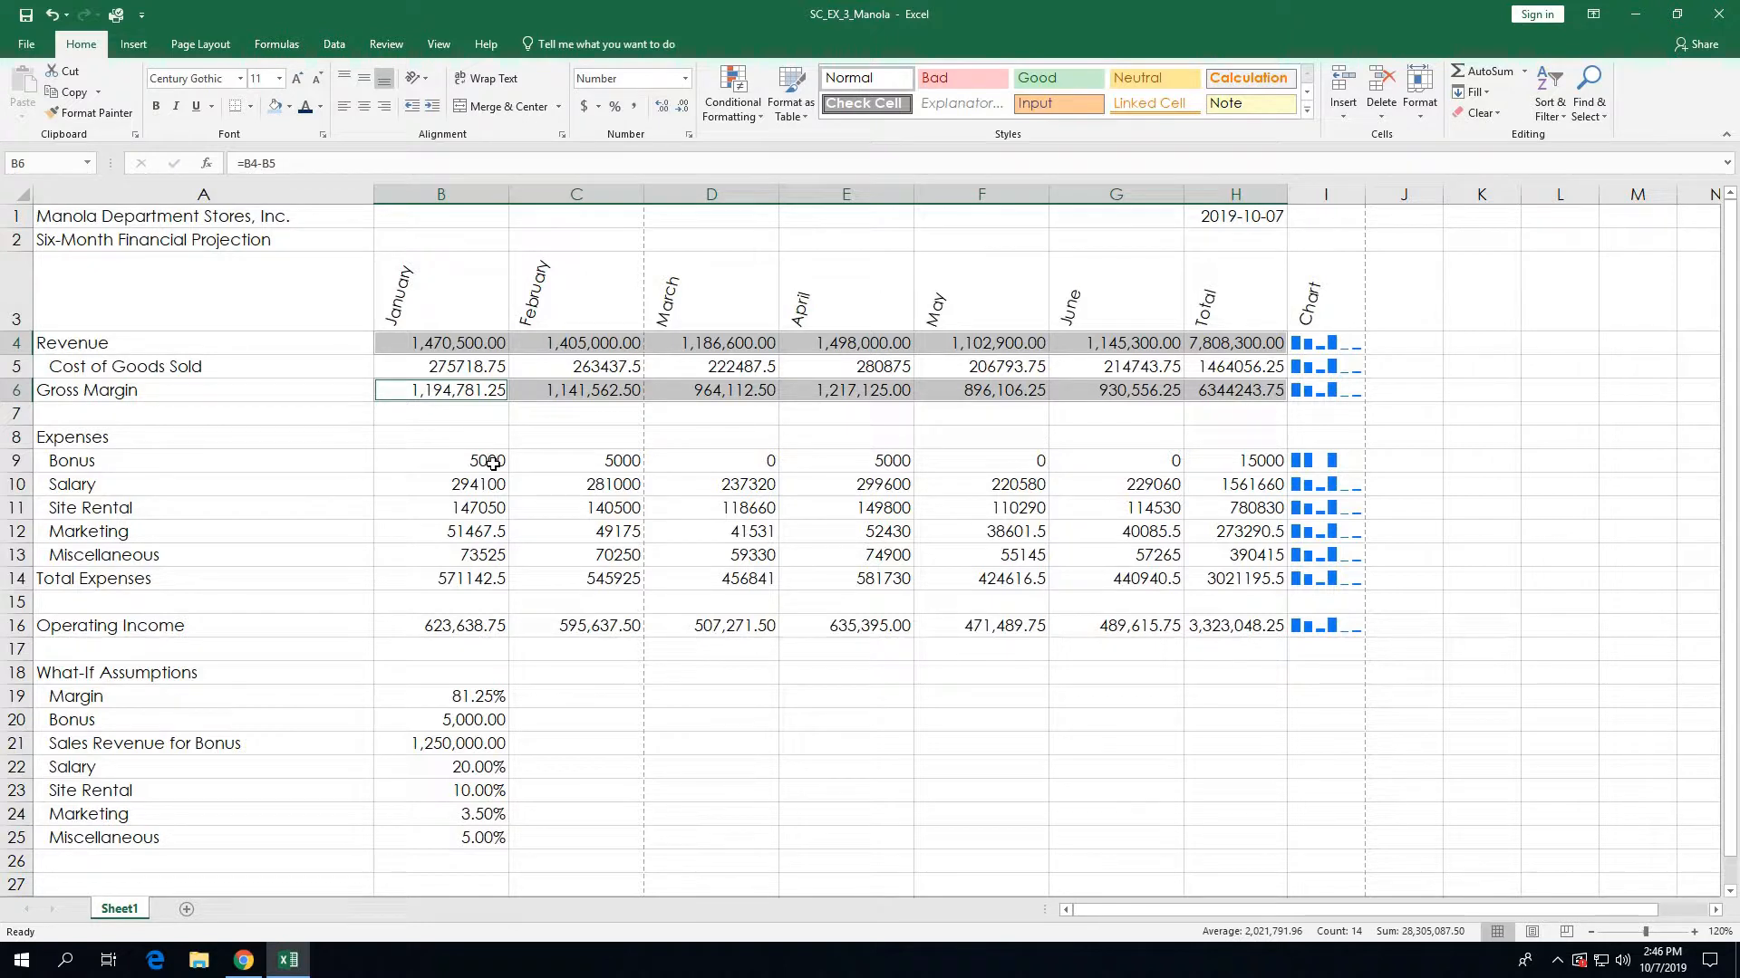
{"action": "left_click", "coordinate": [492, 464], "text": "ctrl"}
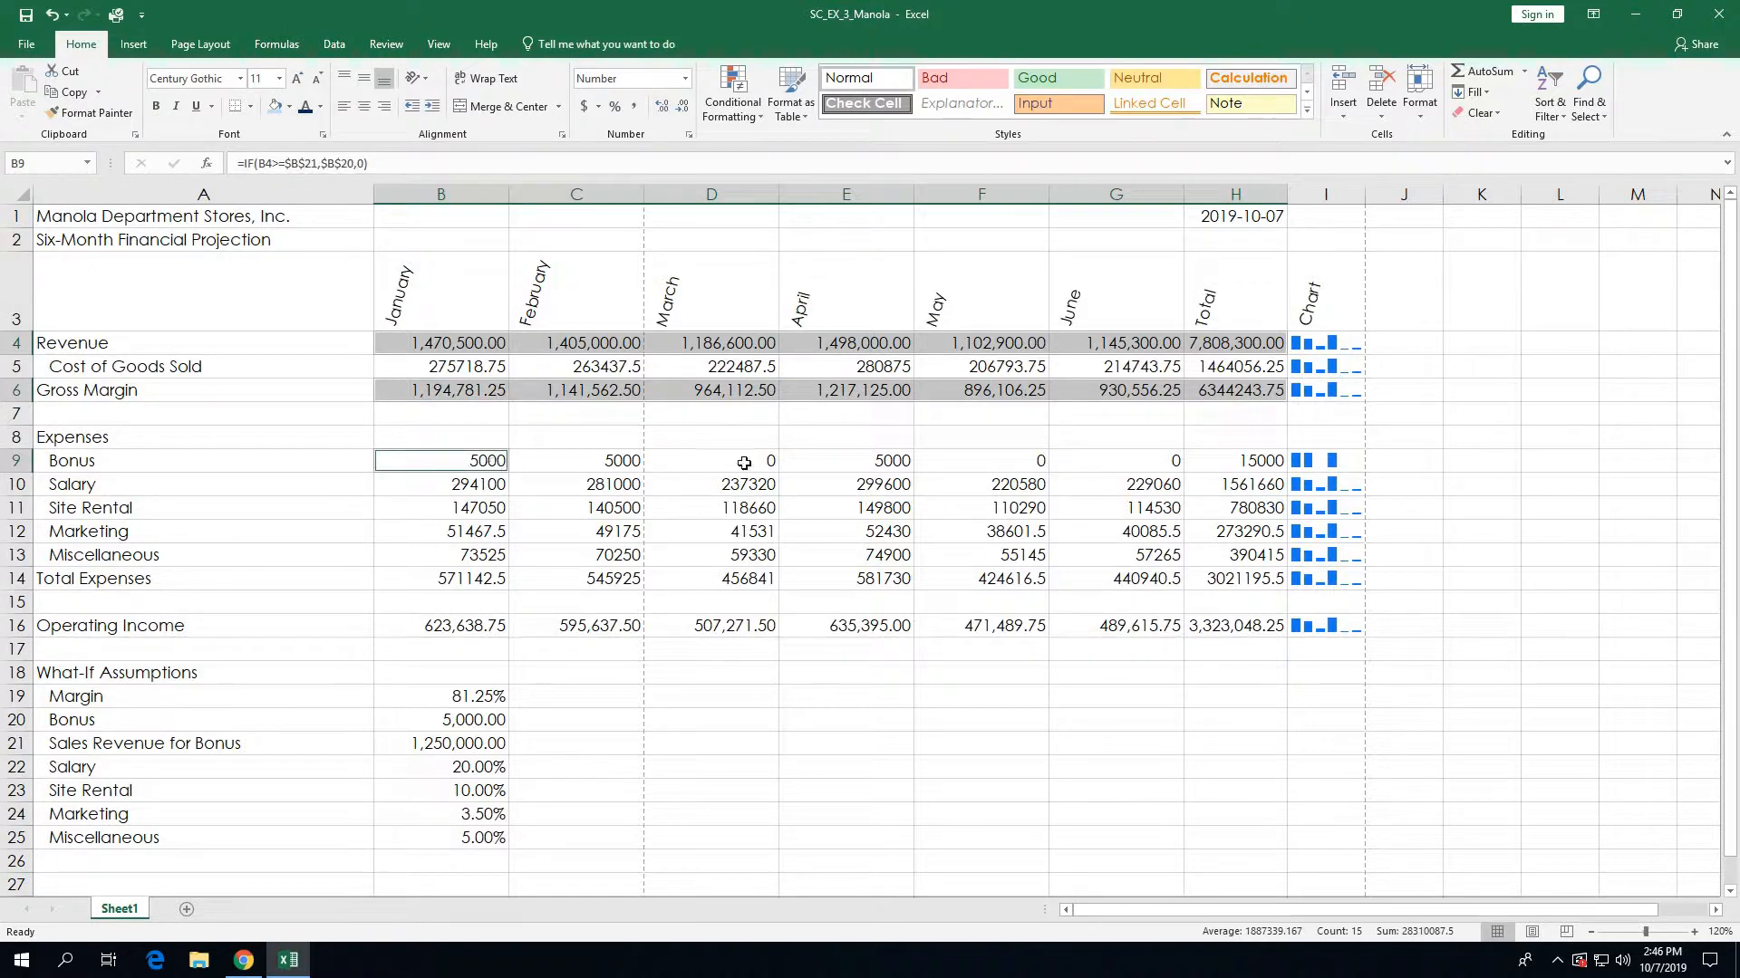
{"action": "left_click_drag", "start_coordinate": [744, 463], "coordinate": [1220, 460], "text": "ctrl"}
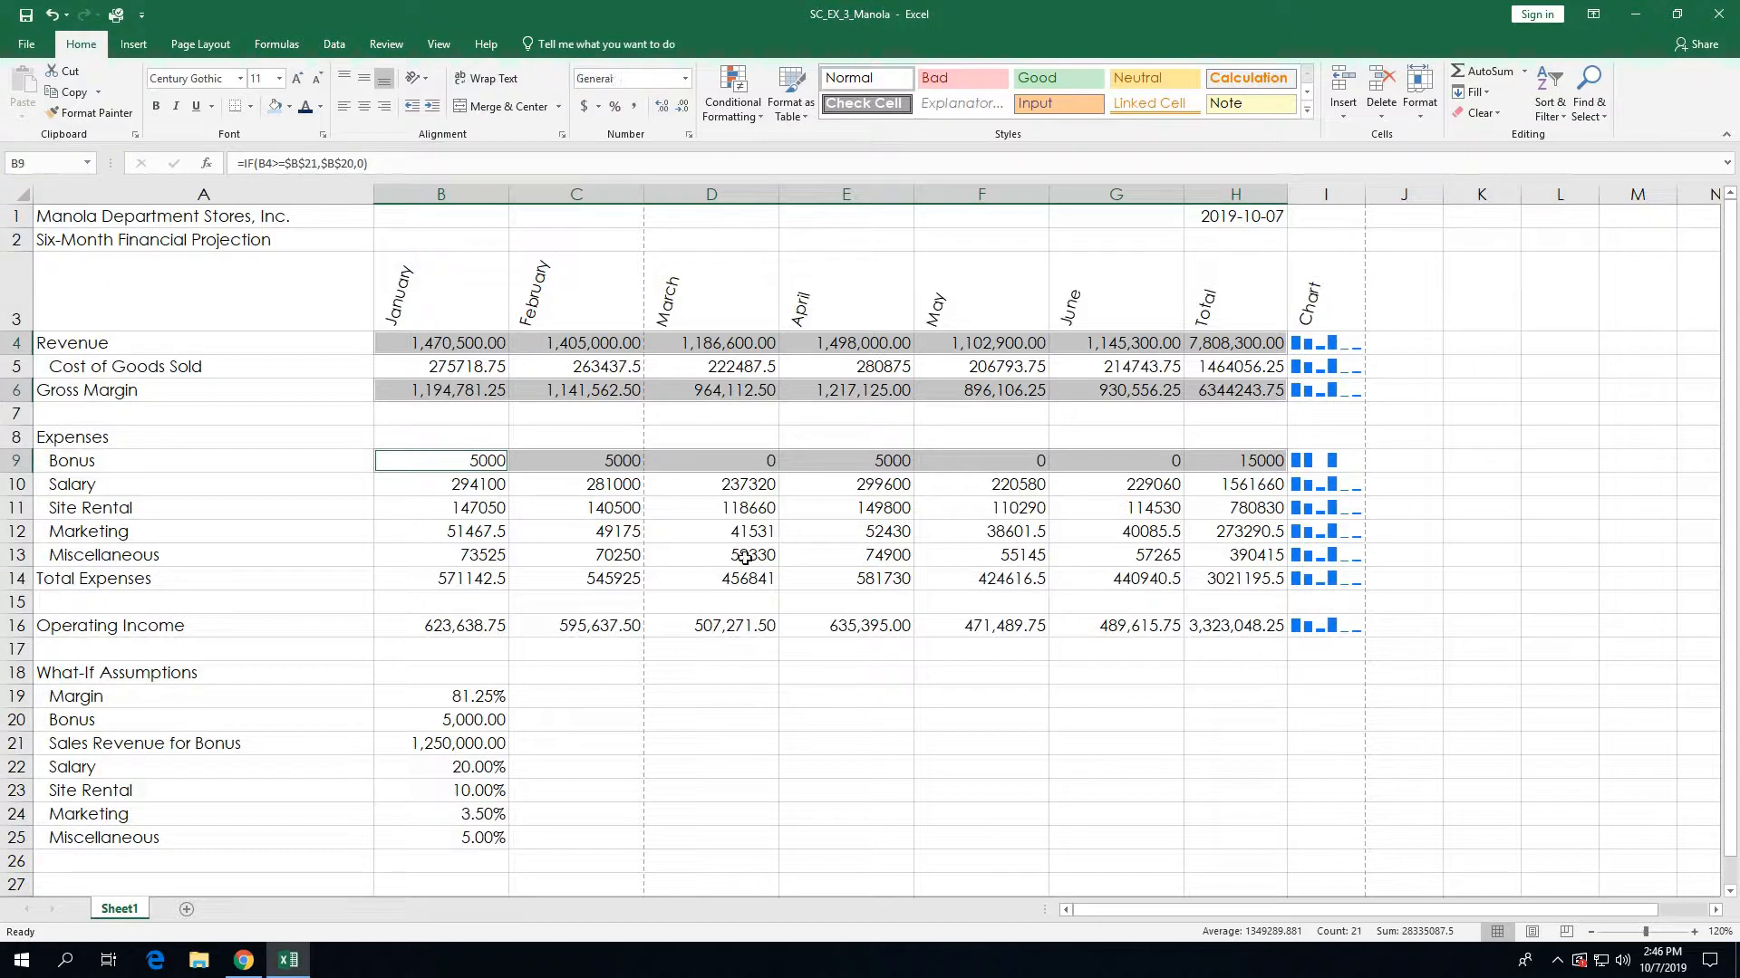
{"action": "left_click_drag", "start_coordinate": [498, 580], "coordinate": [1223, 577], "text": "ctrl"}
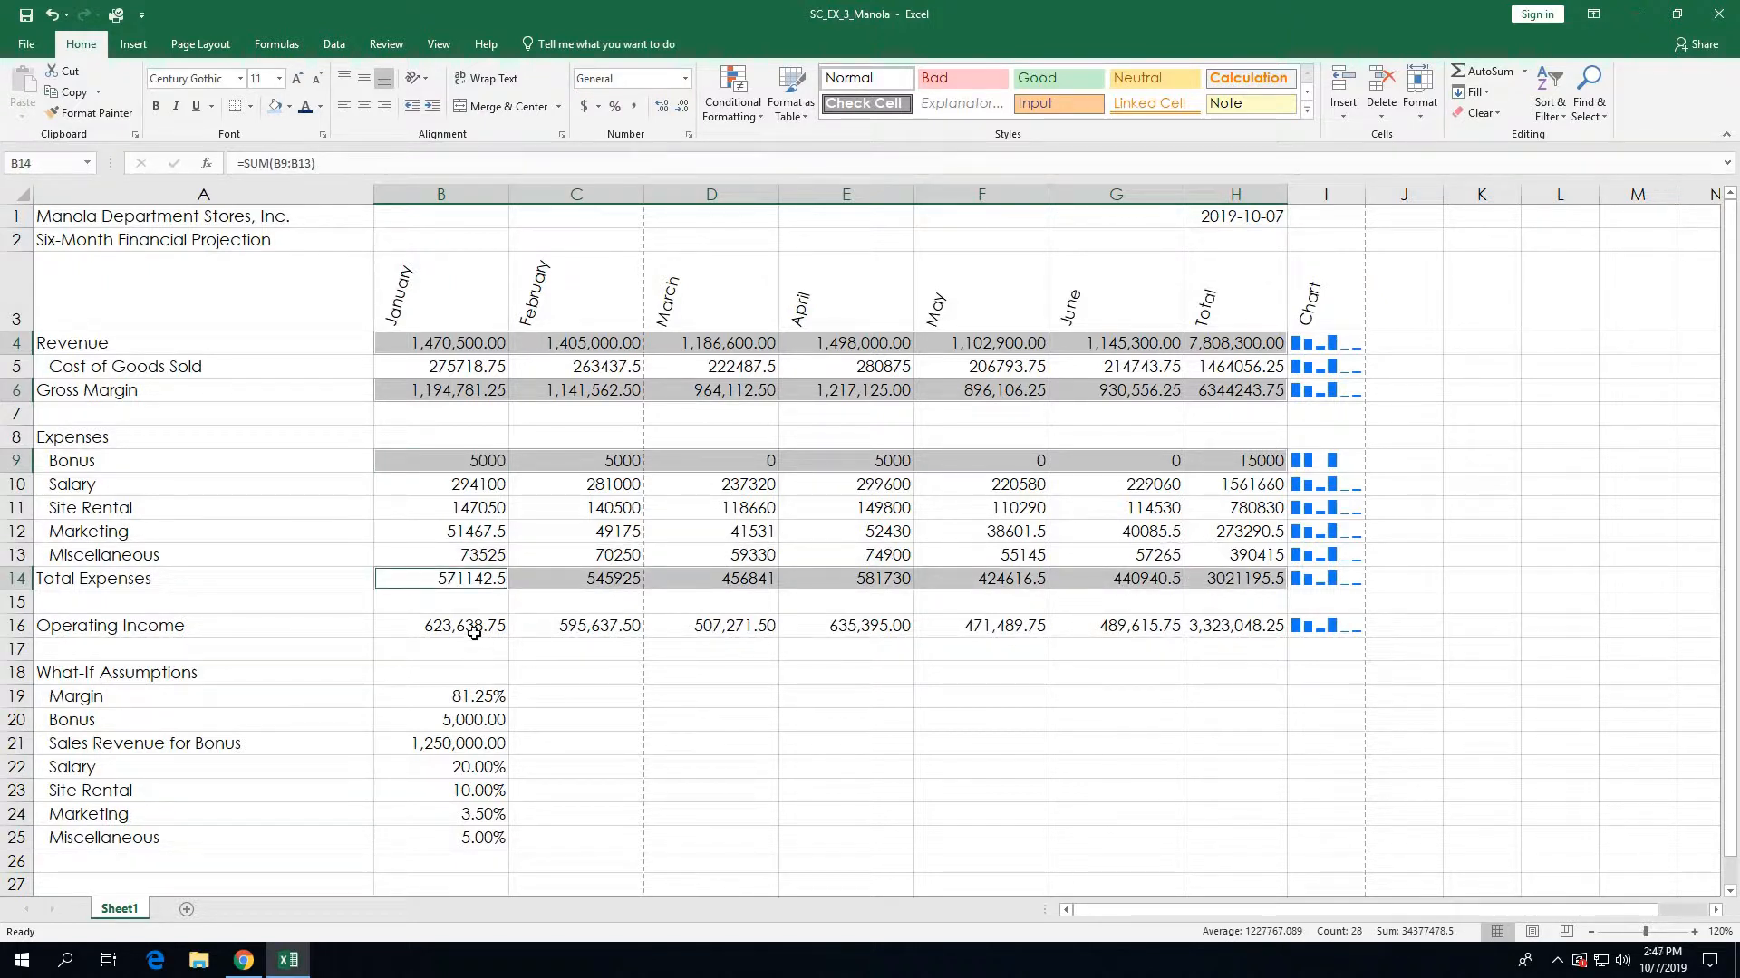
{"action": "left_click_drag", "start_coordinate": [474, 633], "coordinate": [1205, 628], "text": "ctrl"}
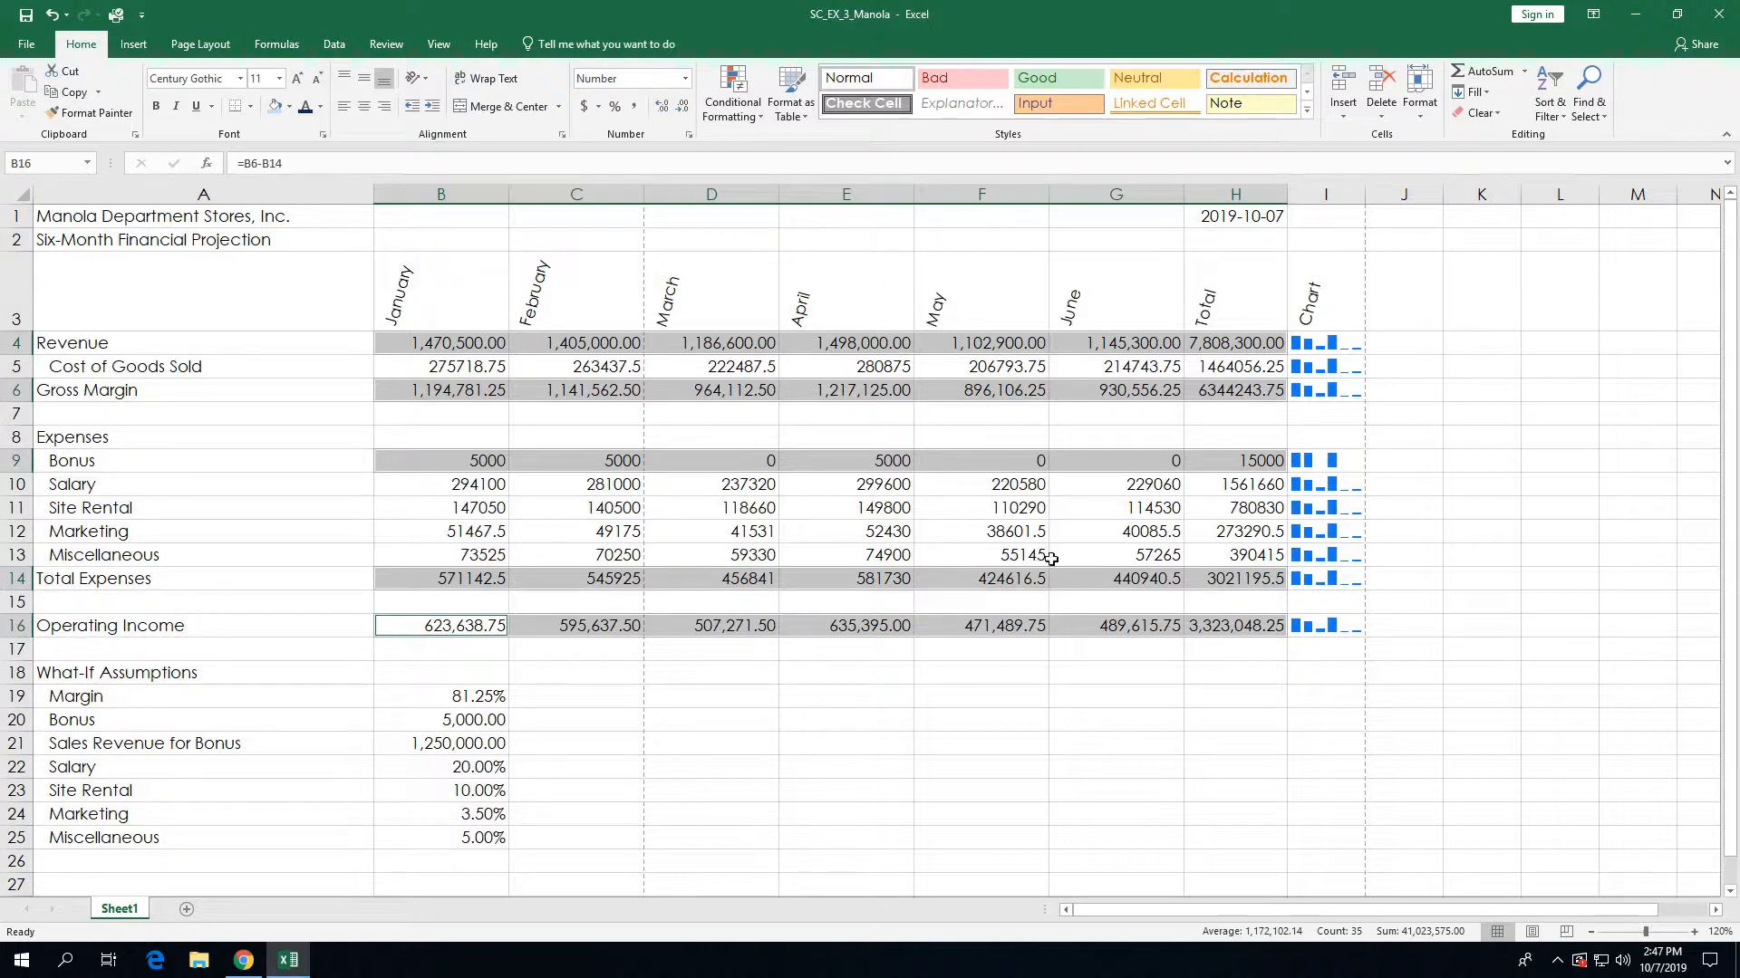
Step: Format the selected rows as Currency with $ symbol and red ($1,234.10) negatives
{"action": "left_click", "coordinate": [688, 135]}
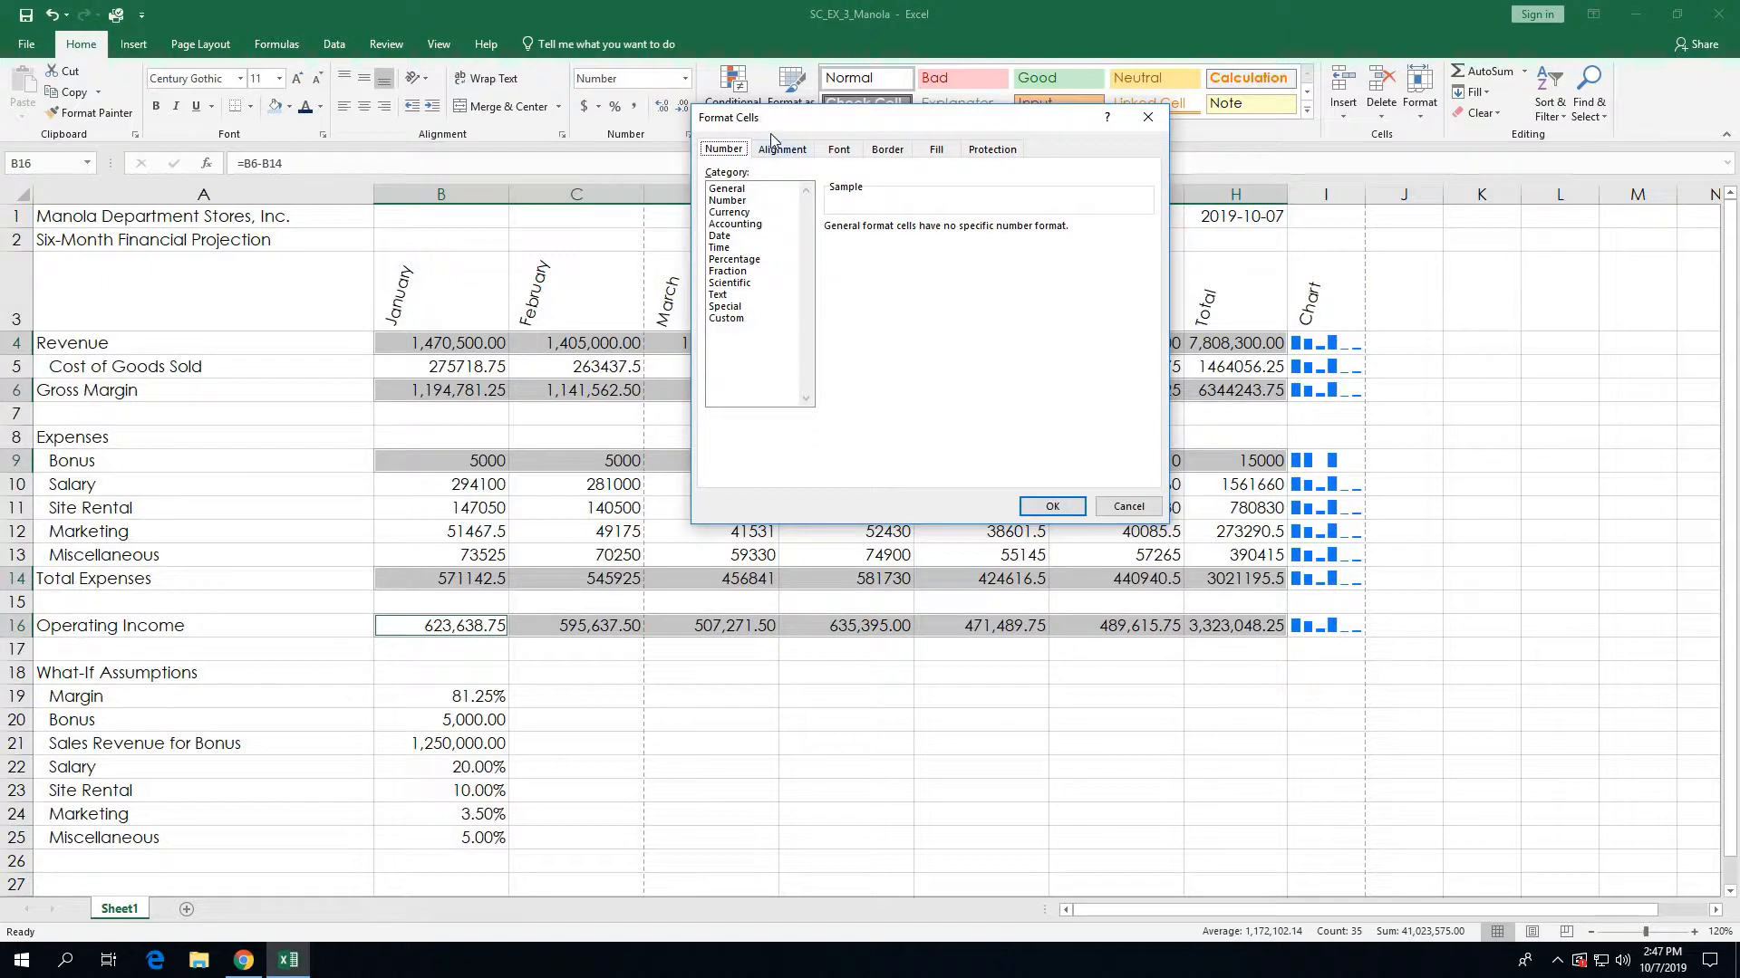
{"action": "left_click", "coordinate": [748, 214]}
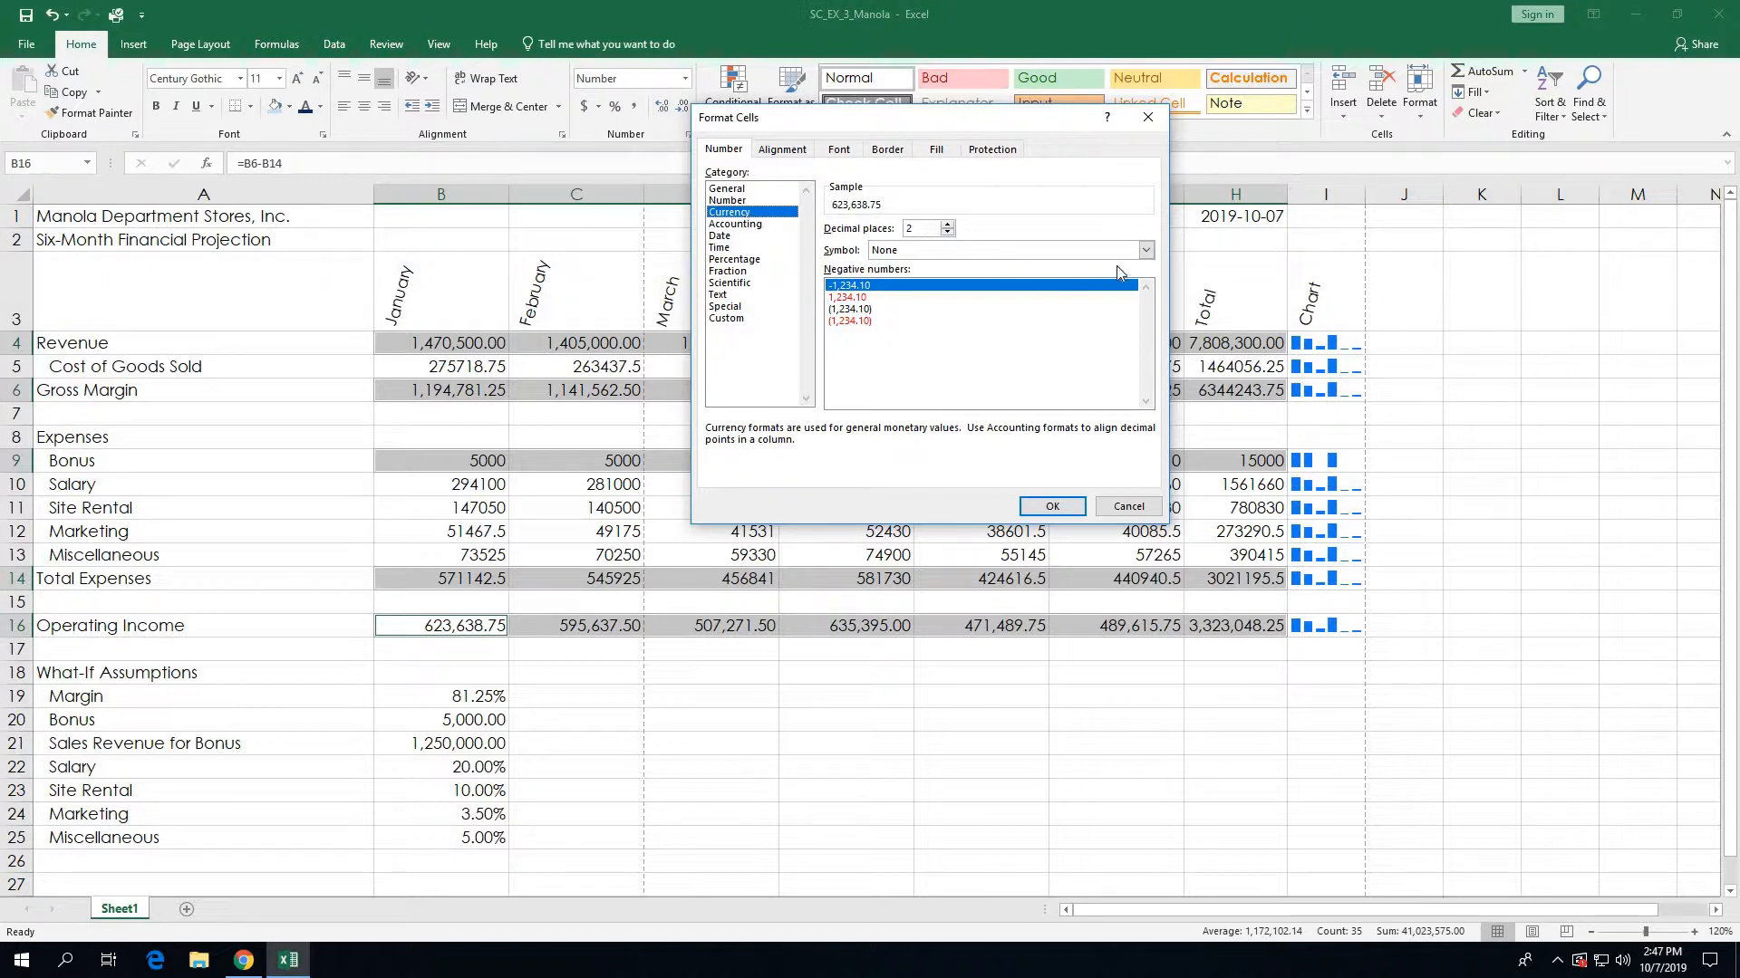
{"action": "left_click", "coordinate": [1145, 250]}
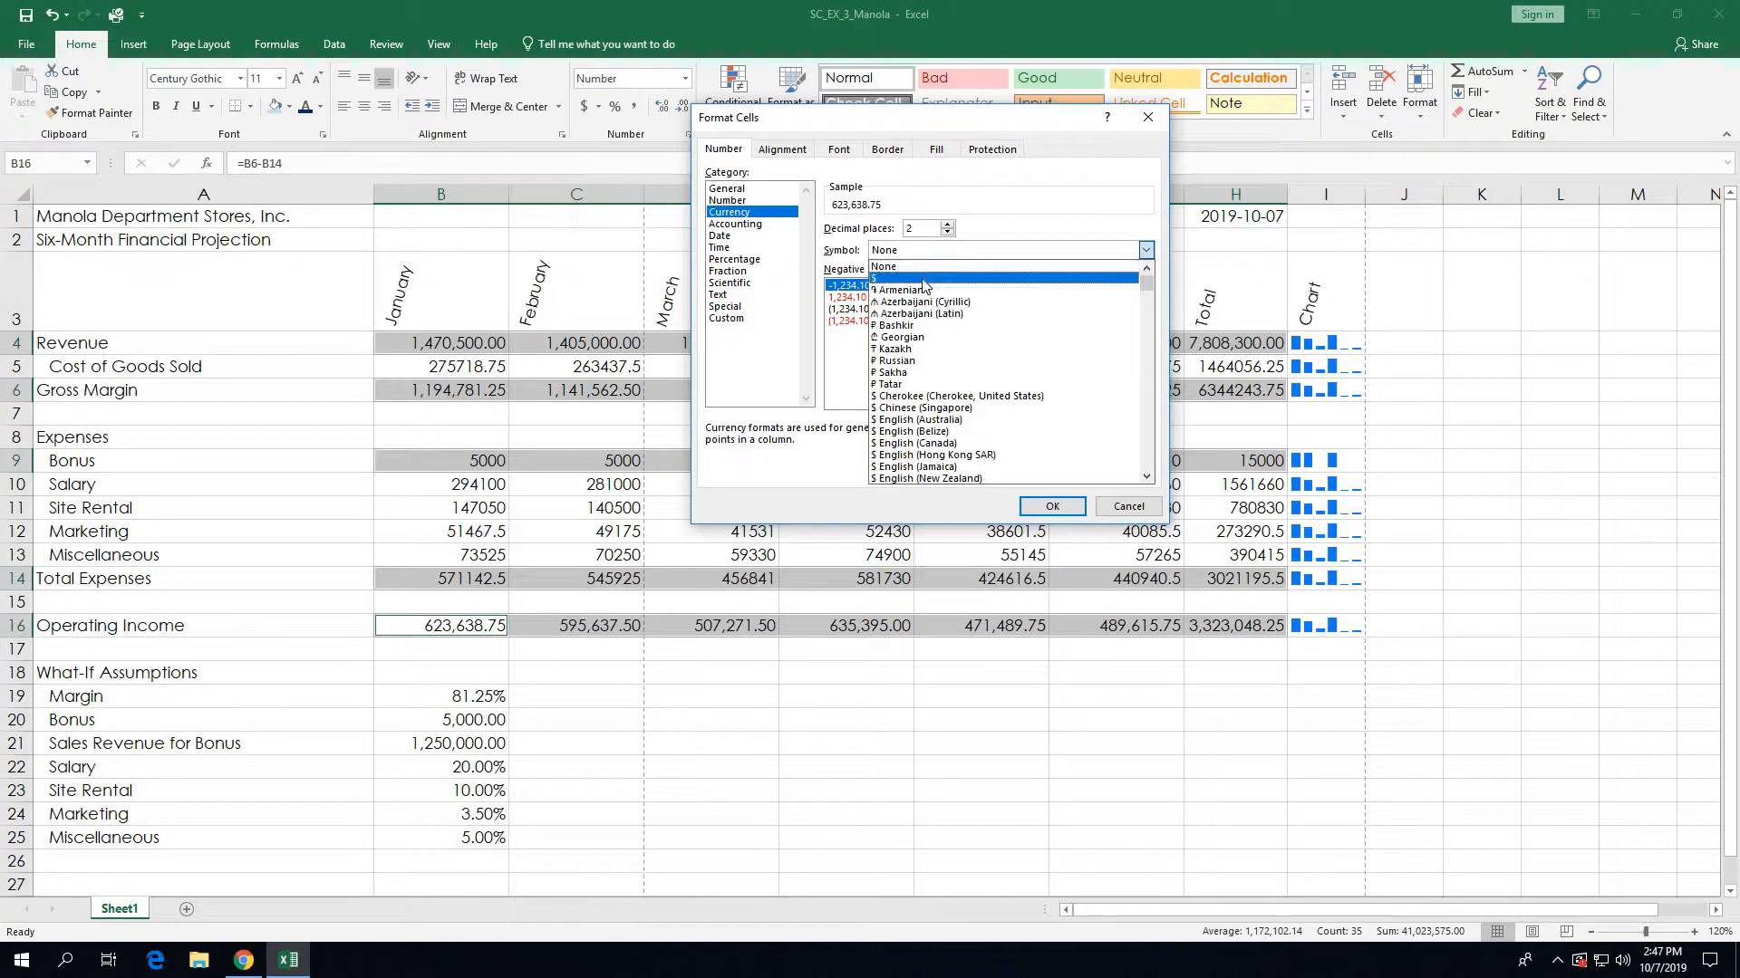
{"action": "left_click", "coordinate": [923, 279]}
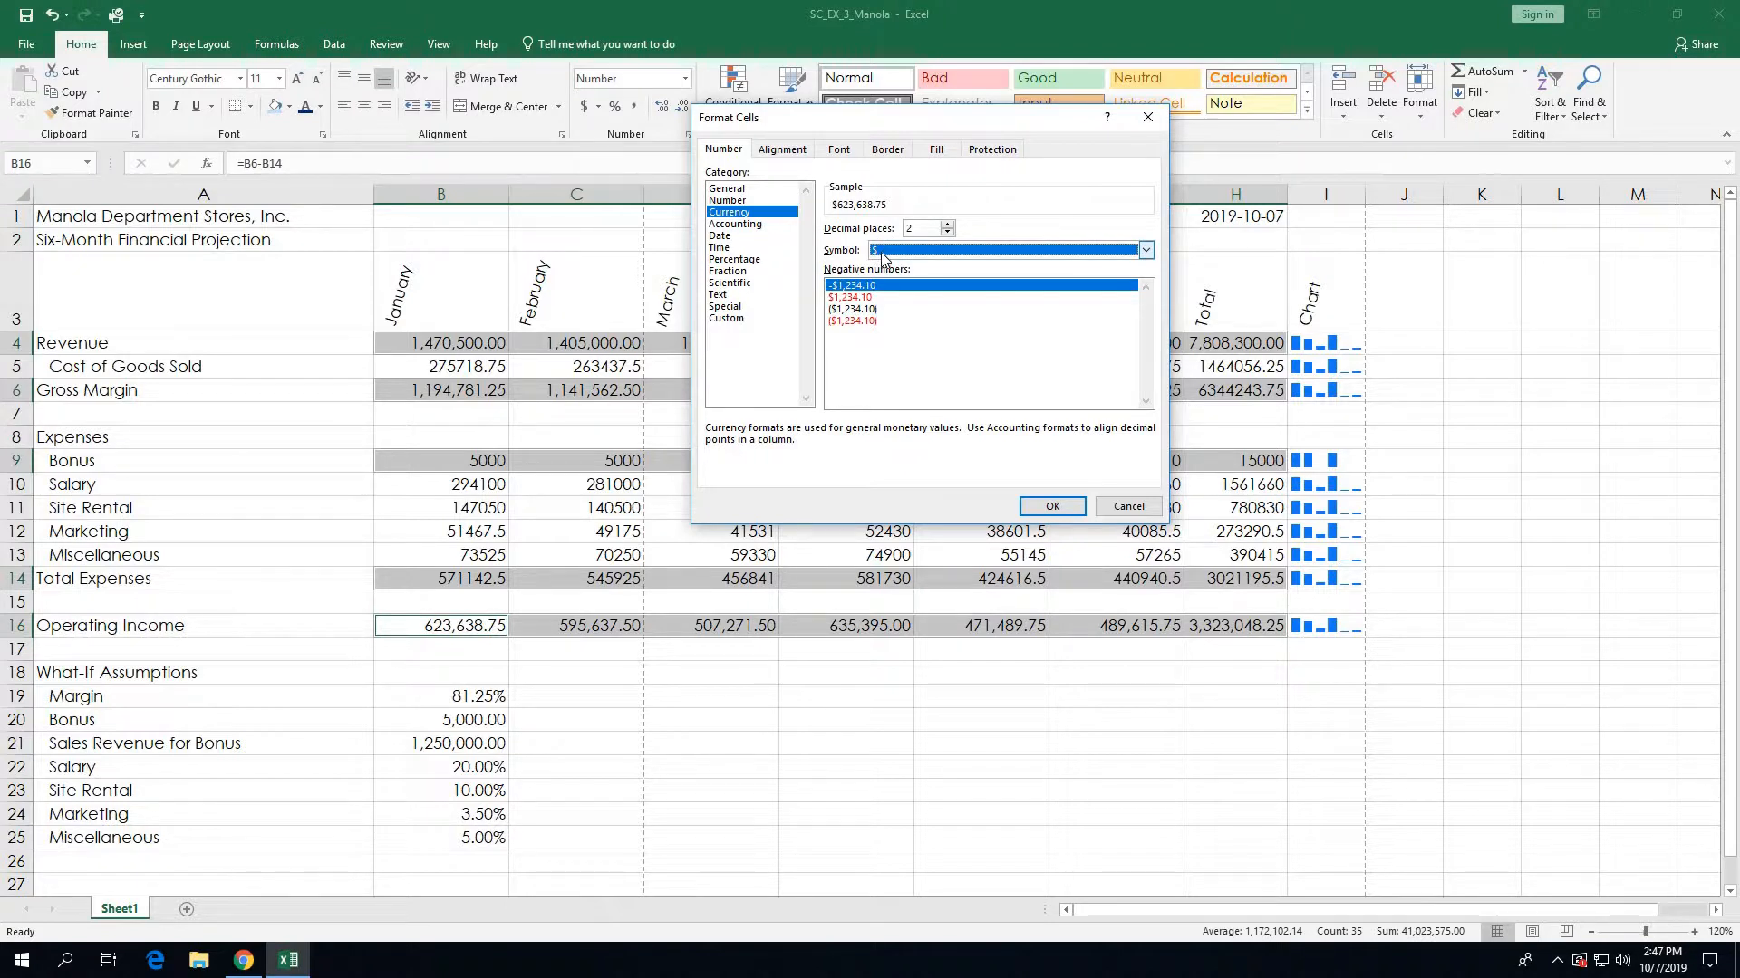
{"action": "left_click", "coordinate": [864, 321]}
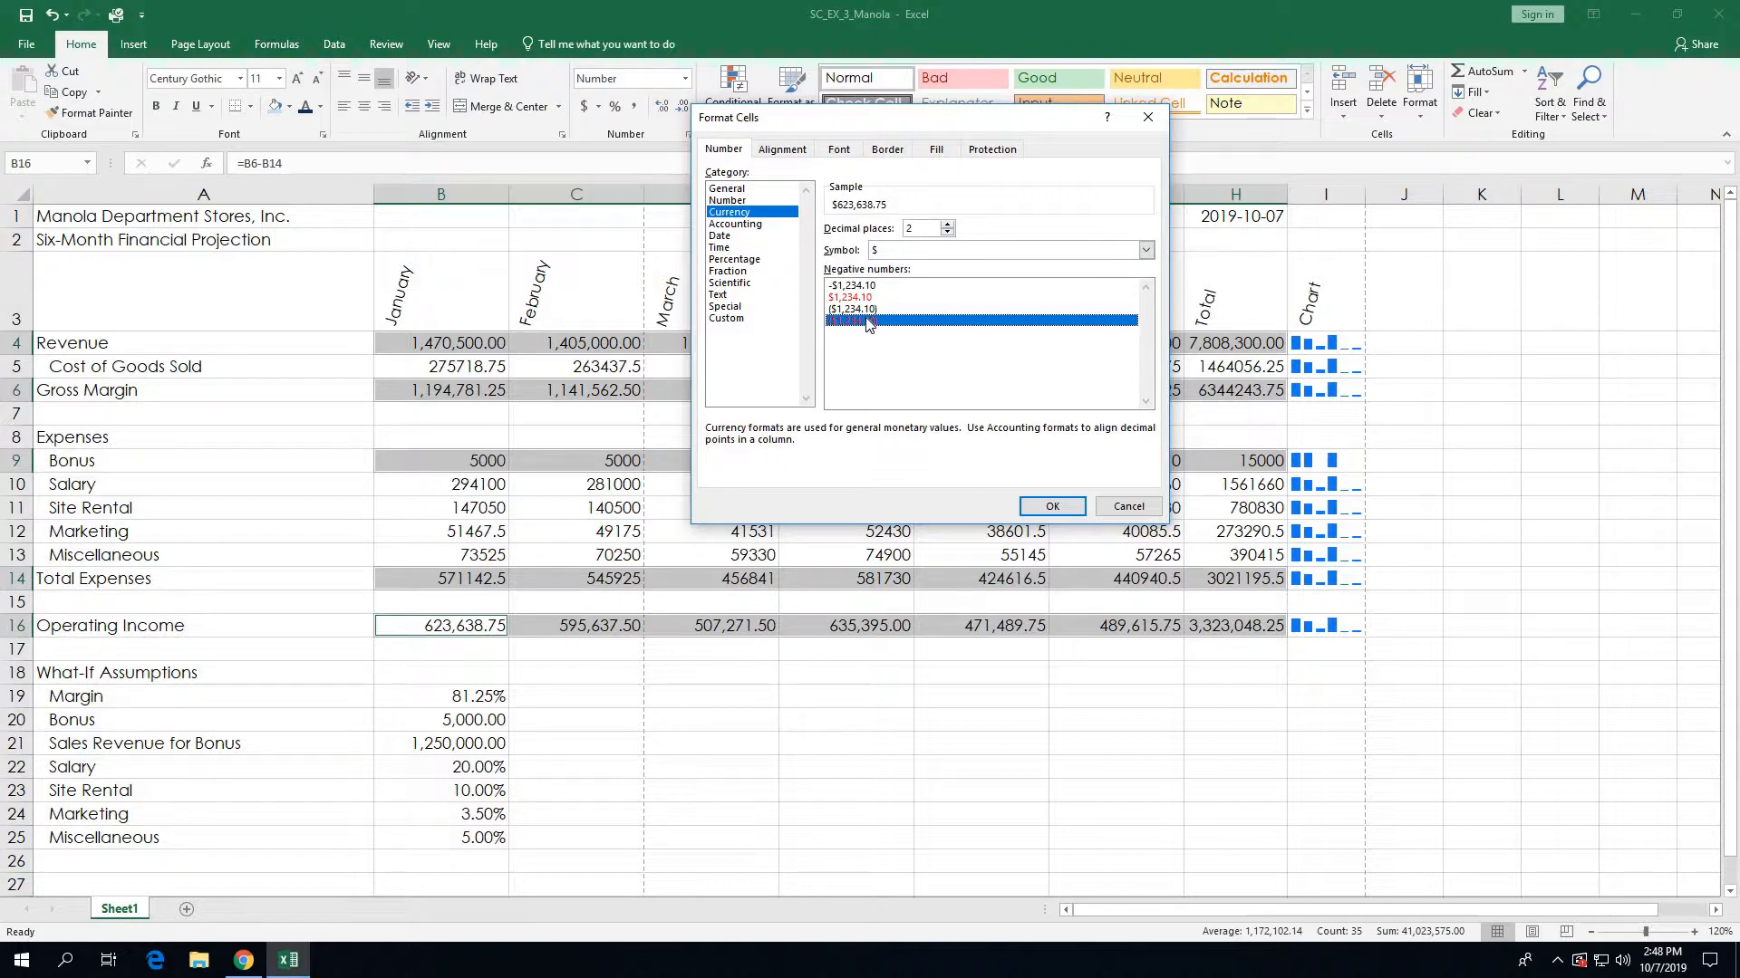
{"action": "left_click", "coordinate": [1056, 507]}
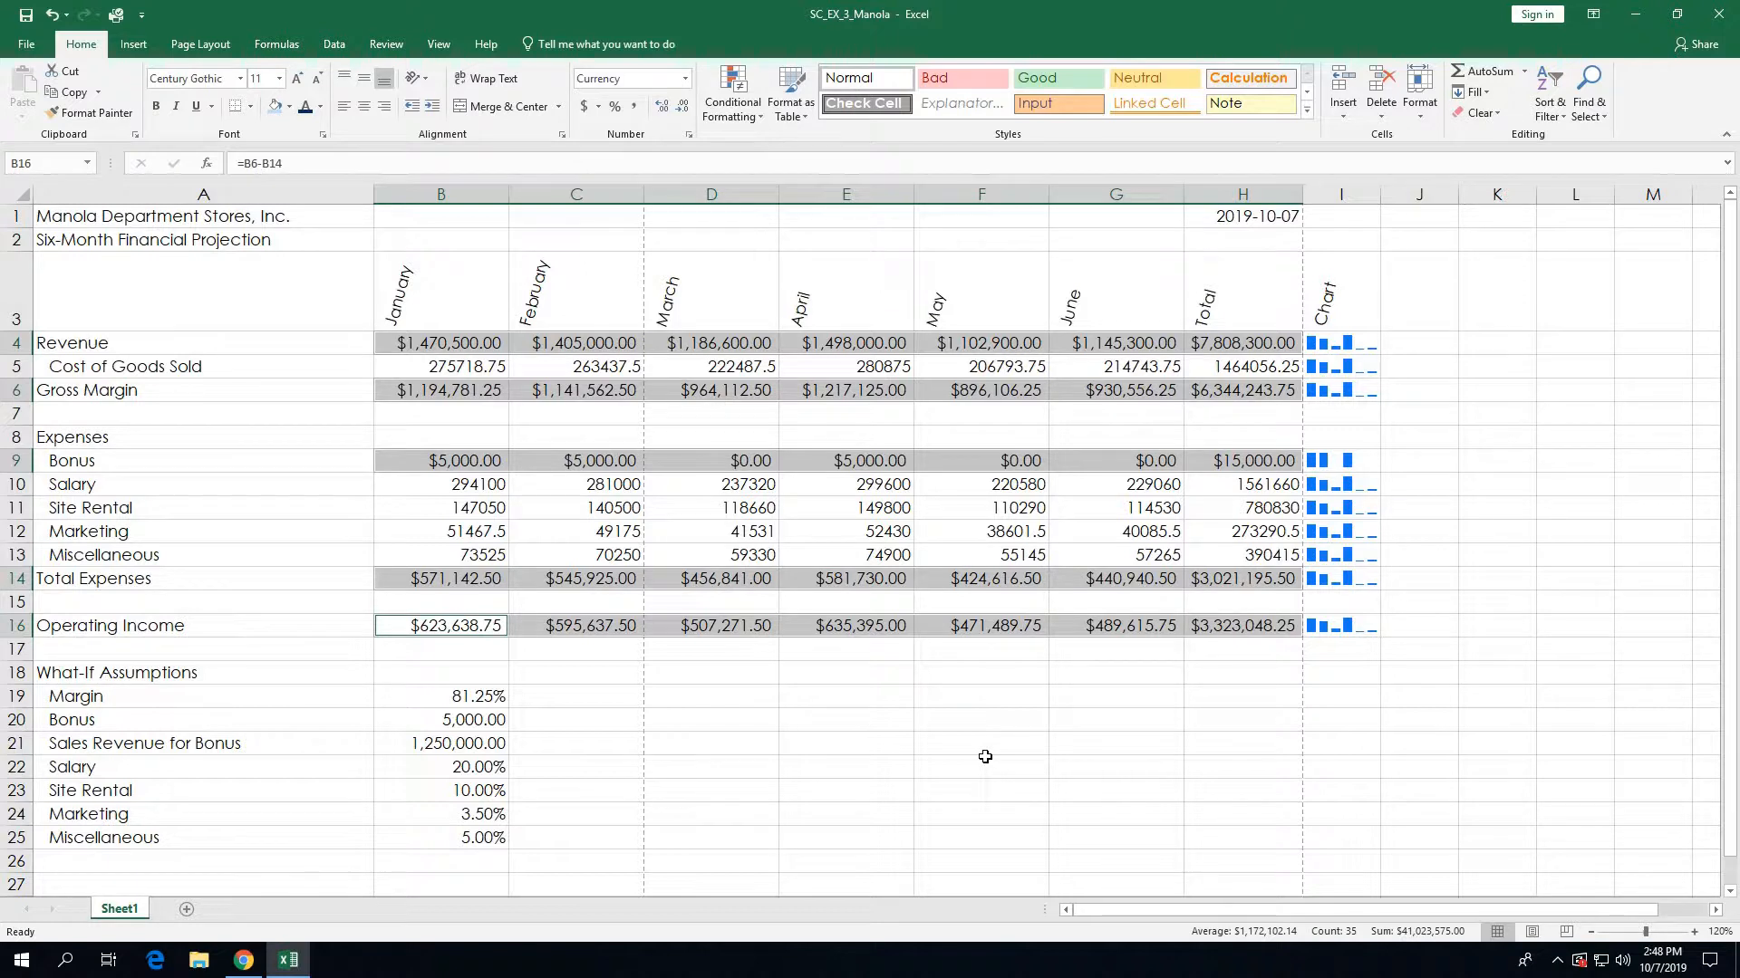
Step: Select the Cost of Goods Sold figures B5:H5 plus the Salary through Miscellaneous figures B10:H13
{"action": "left_click", "coordinate": [745, 711]}
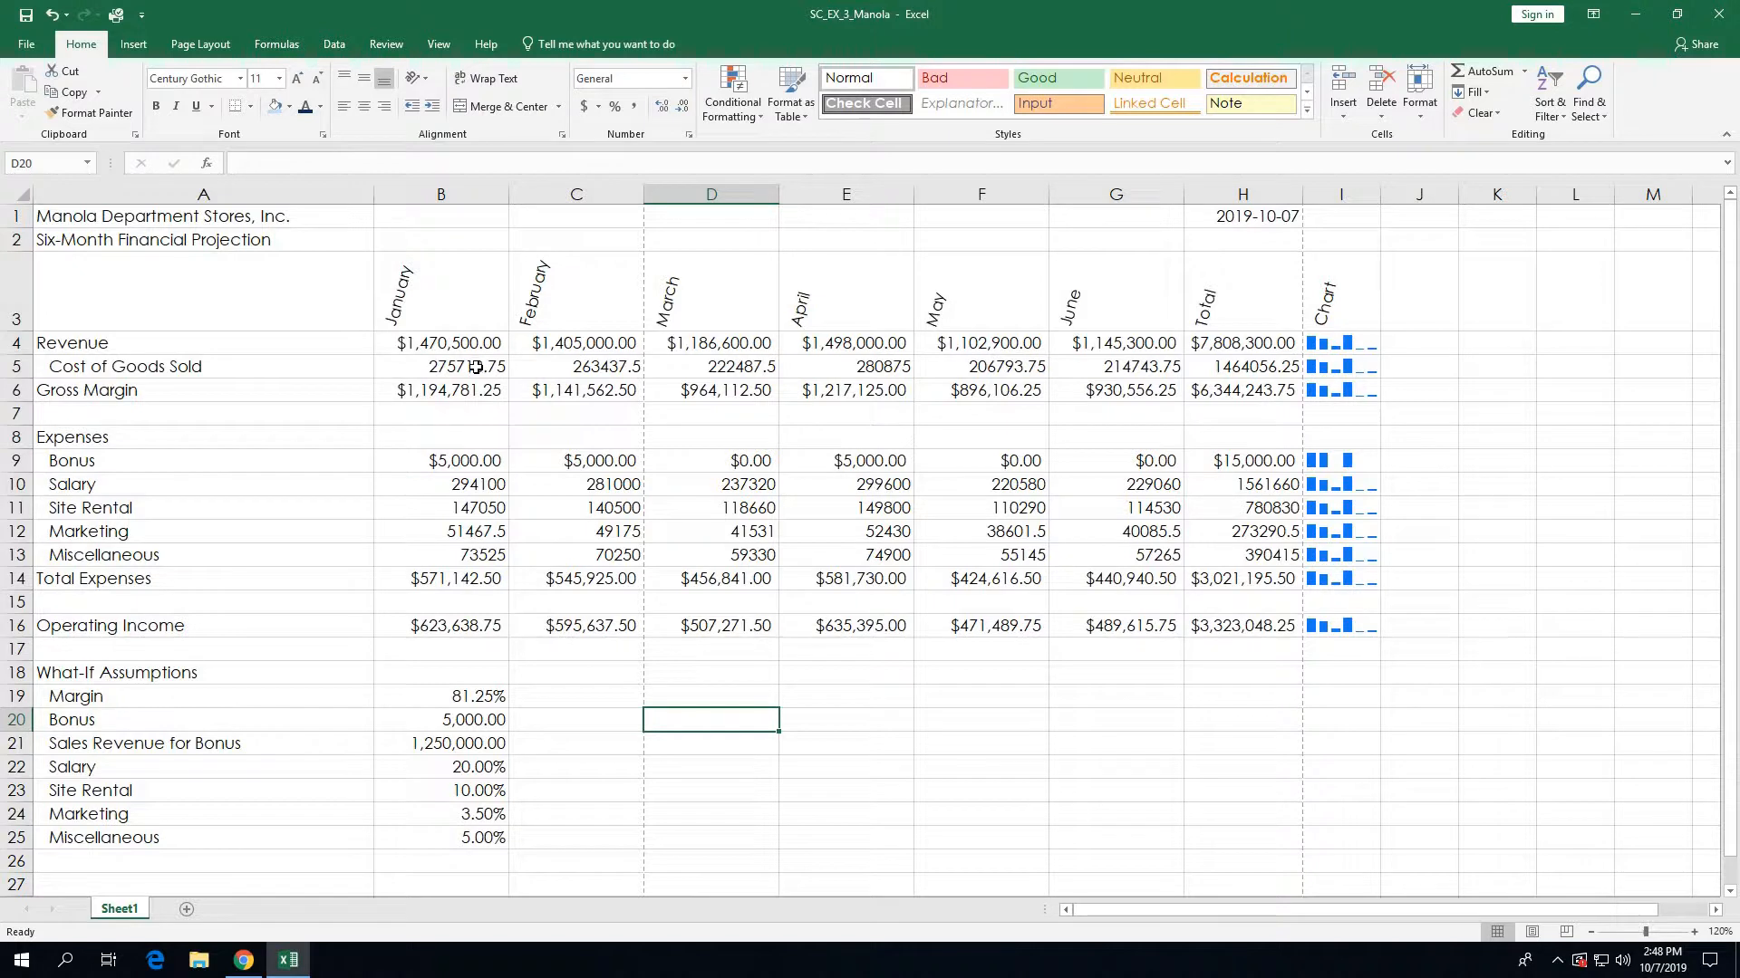
{"action": "left_click", "coordinate": [476, 367]}
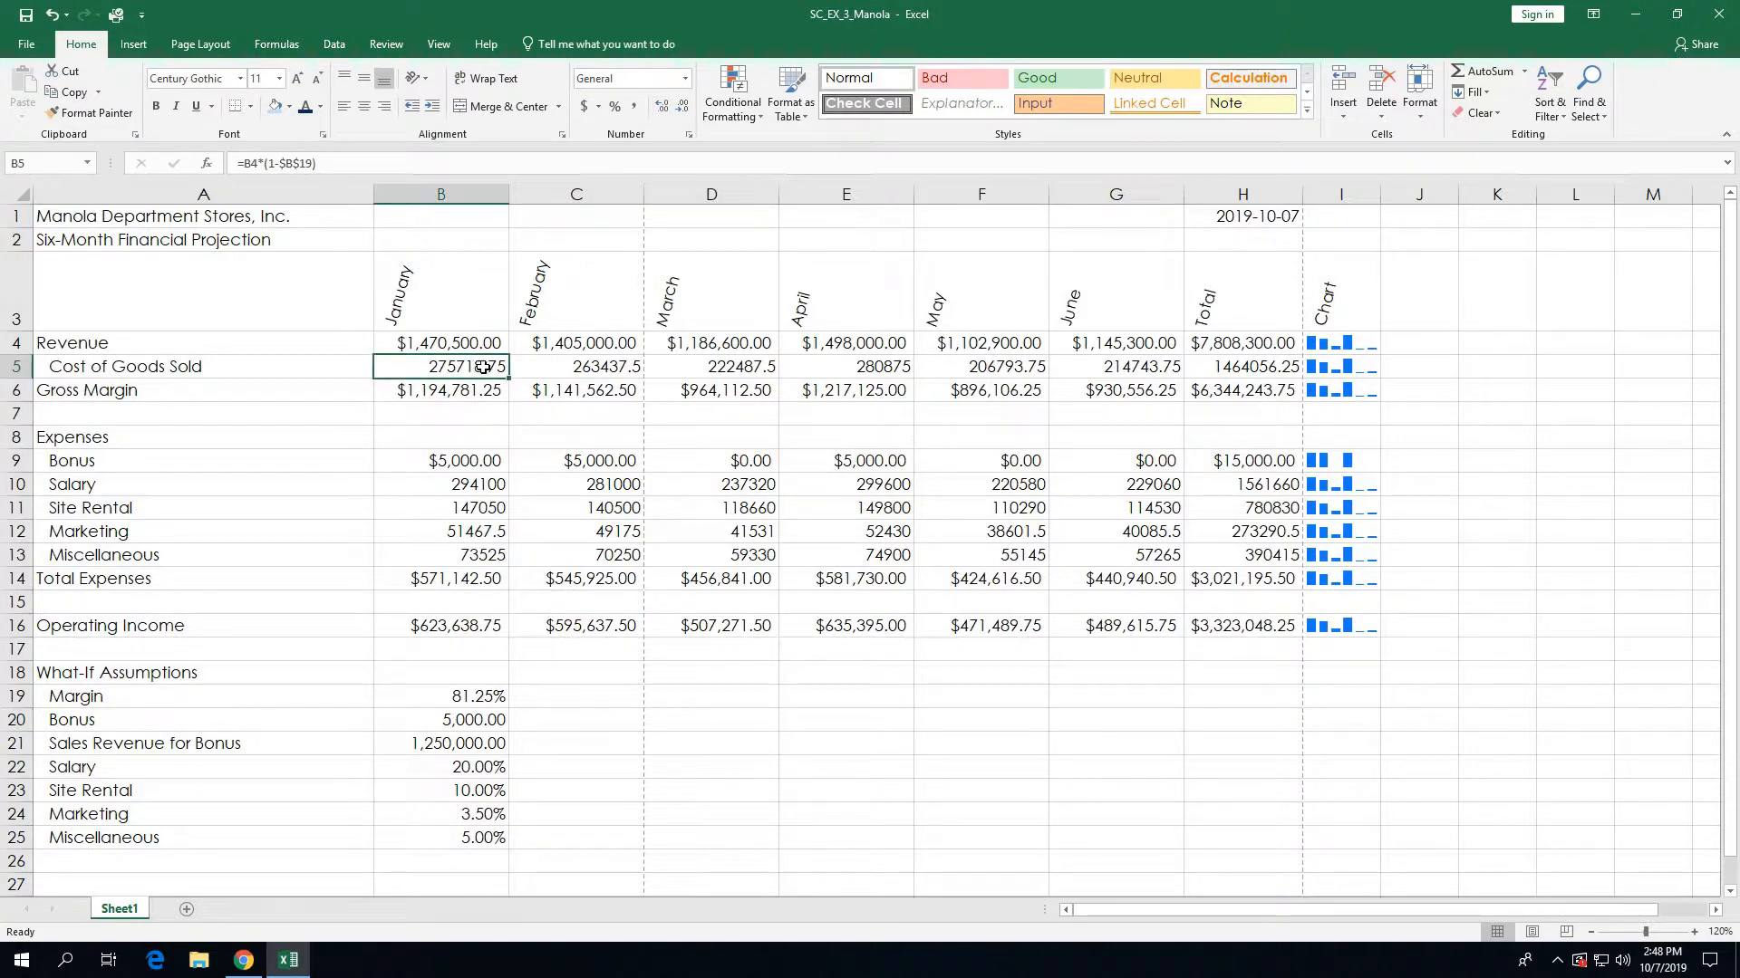
{"action": "left_click_drag", "start_coordinate": [475, 366], "coordinate": [1219, 374]}
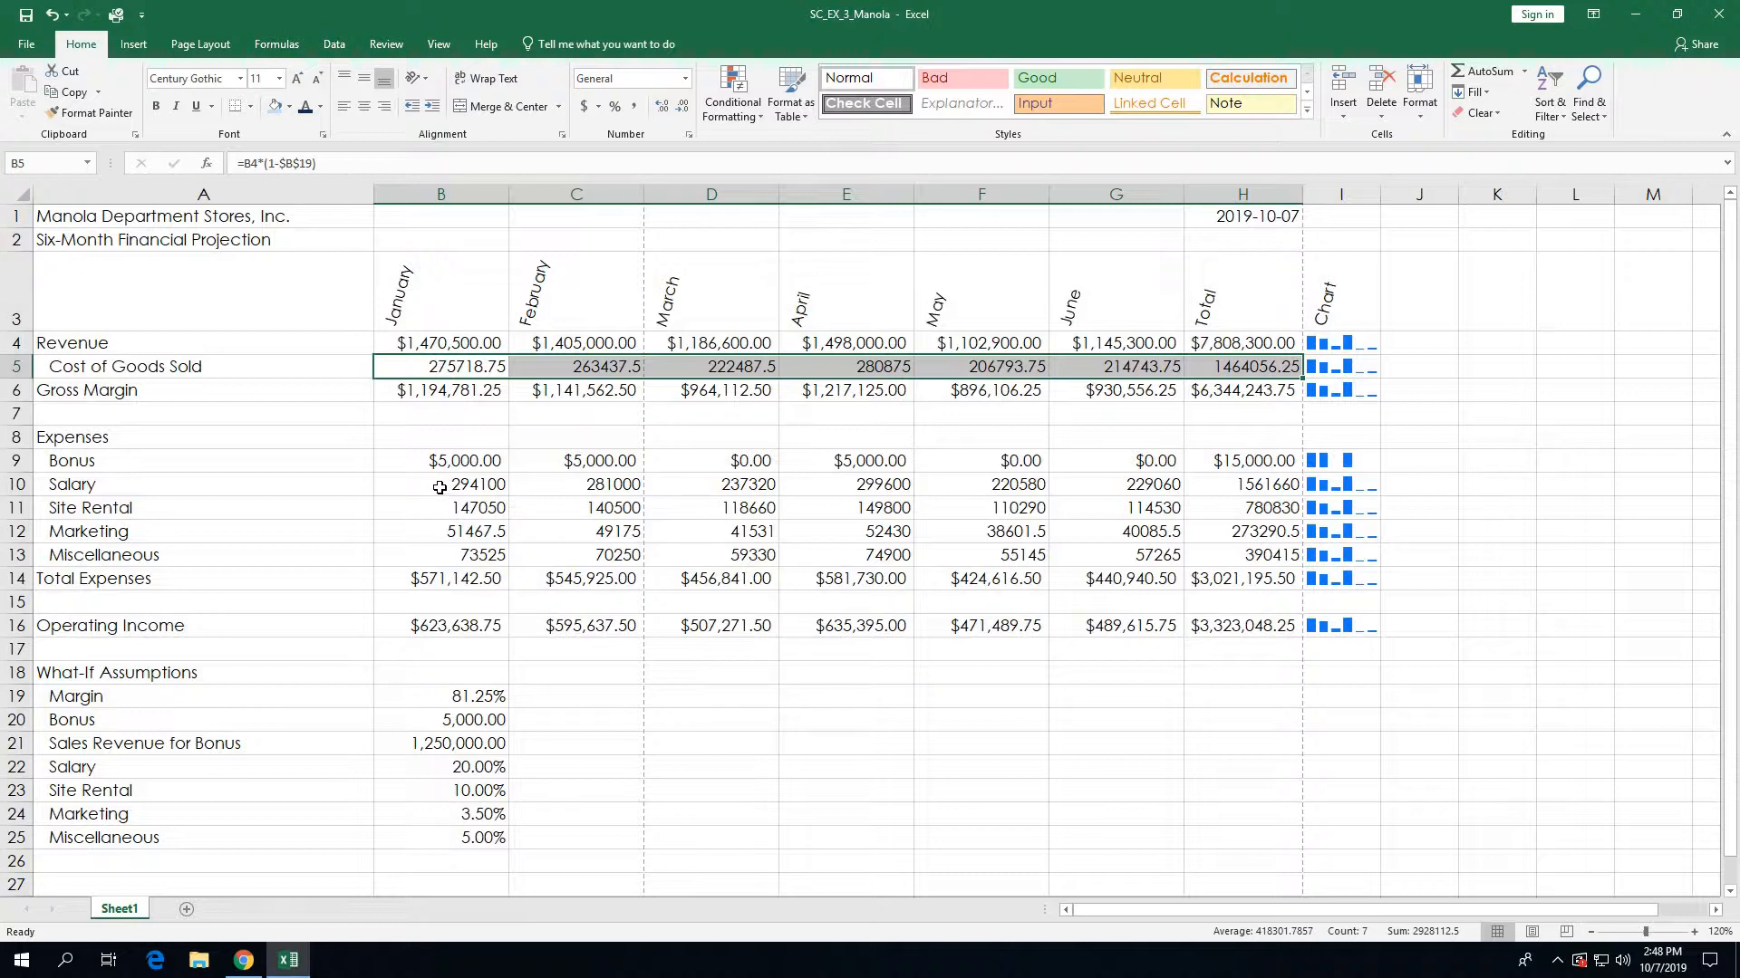
{"action": "mouse_move", "coordinate": [440, 487]}
{"action": "left_mouse_down"}
{"action": "mouse_move", "coordinate": [1214, 479]}
{"action": "mouse_move", "coordinate": [1248, 512]}
{"action": "mouse_move", "coordinate": [1251, 560]}
{"action": "left_mouse_up"}
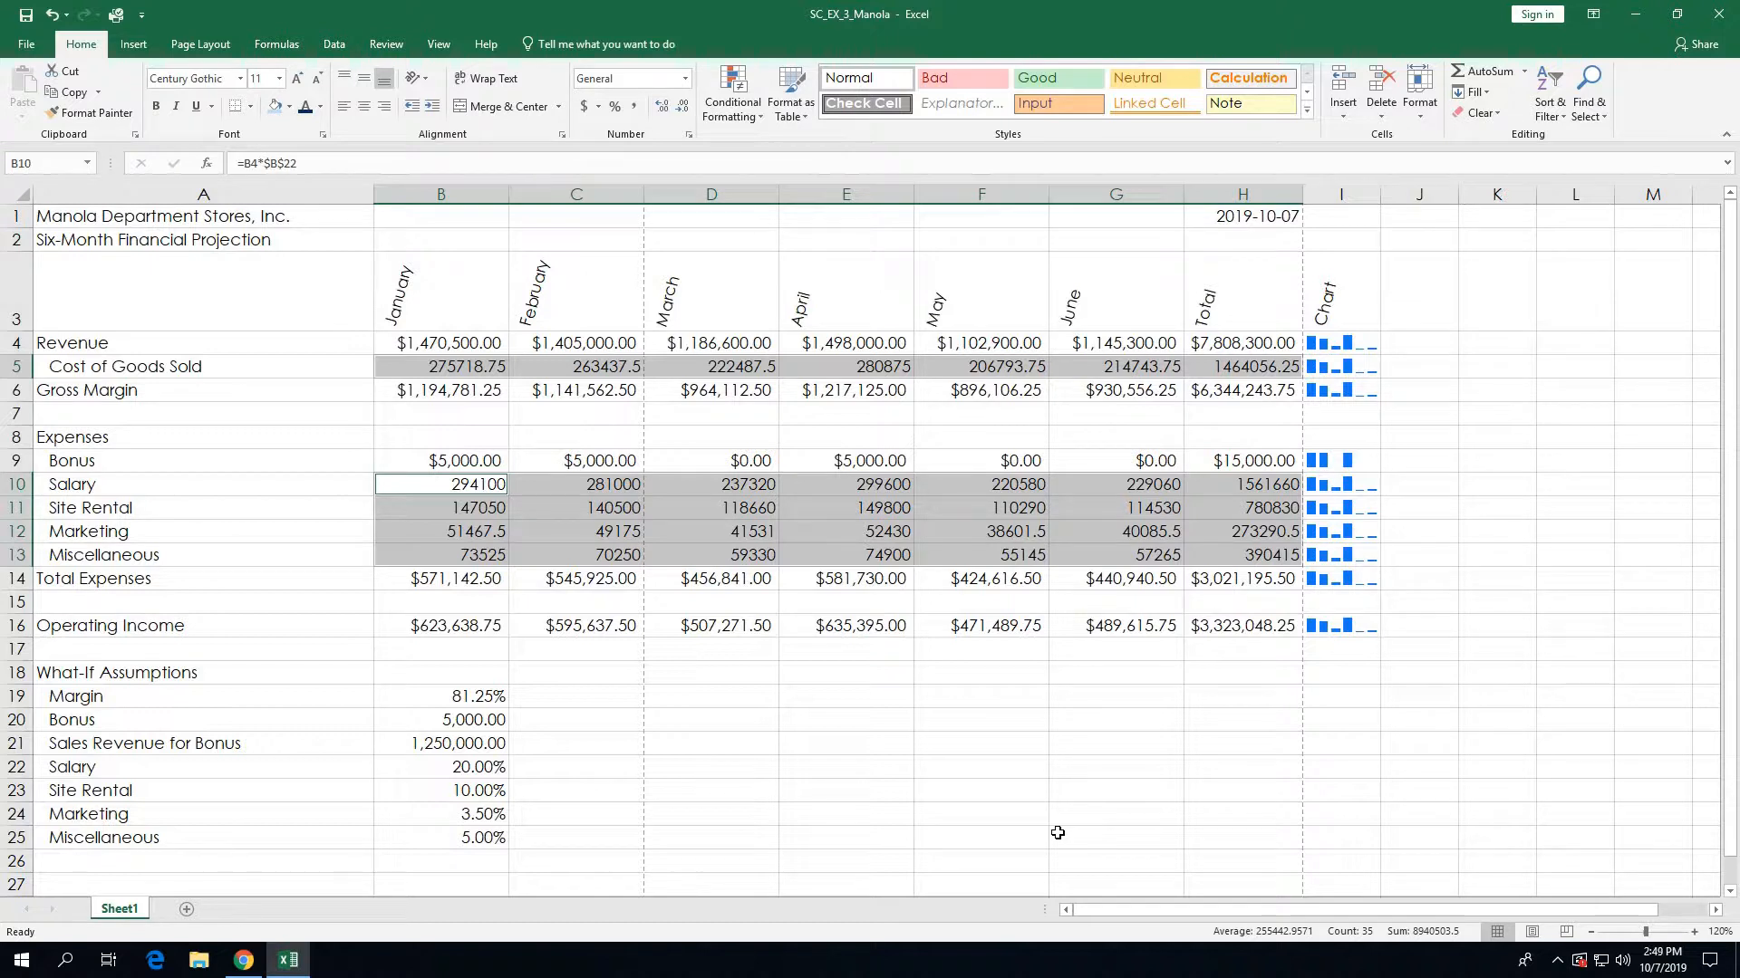
Step: Format the selected rows as Currency with no symbol, two decimals and red (1,234.10) negatives
{"action": "left_click", "coordinate": [689, 134]}
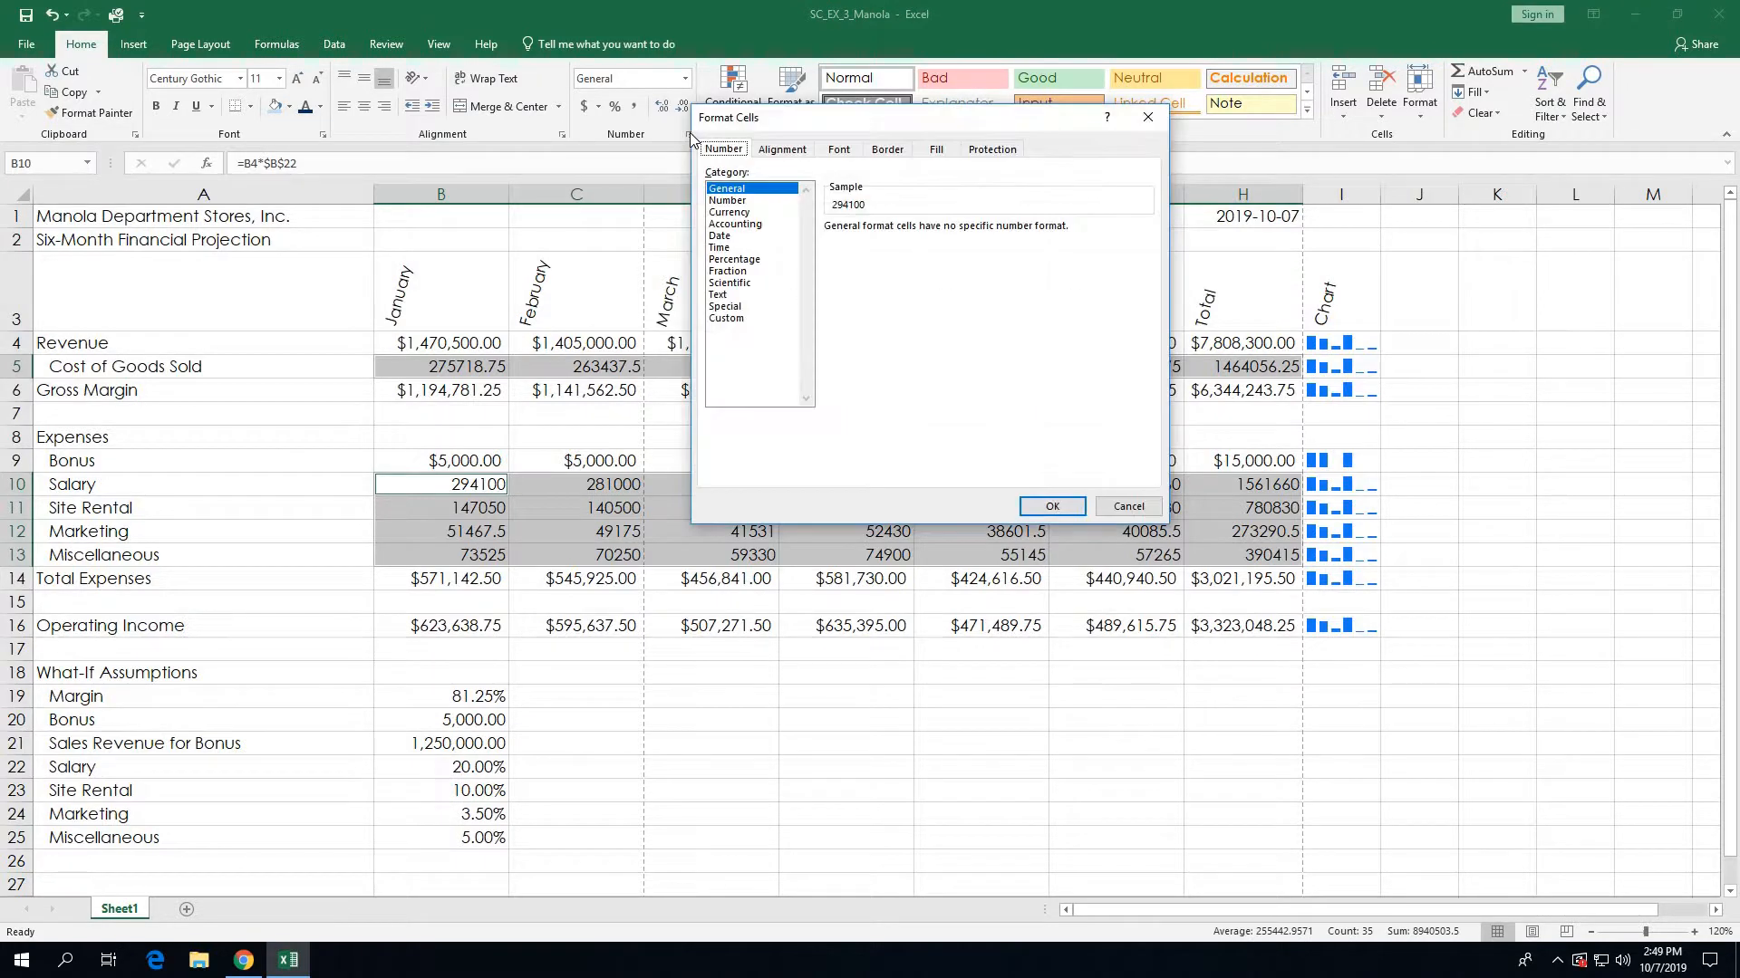
{"action": "left_click", "coordinate": [732, 214]}
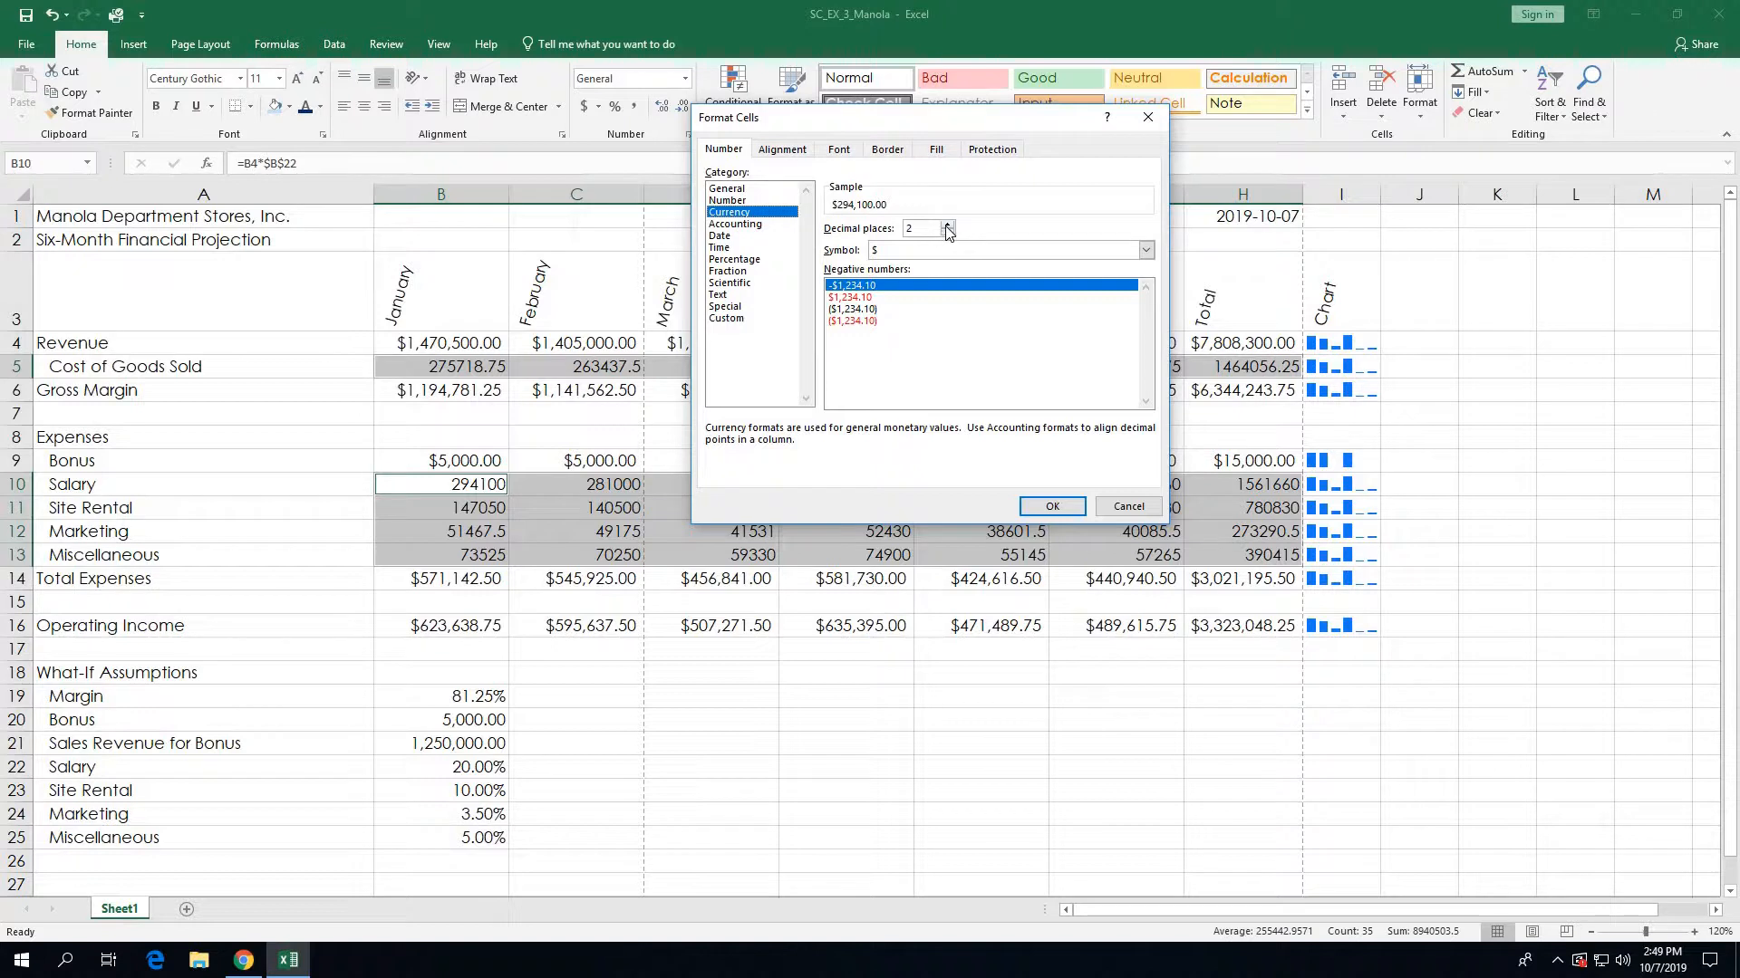
{"action": "left_click", "coordinate": [1145, 253]}
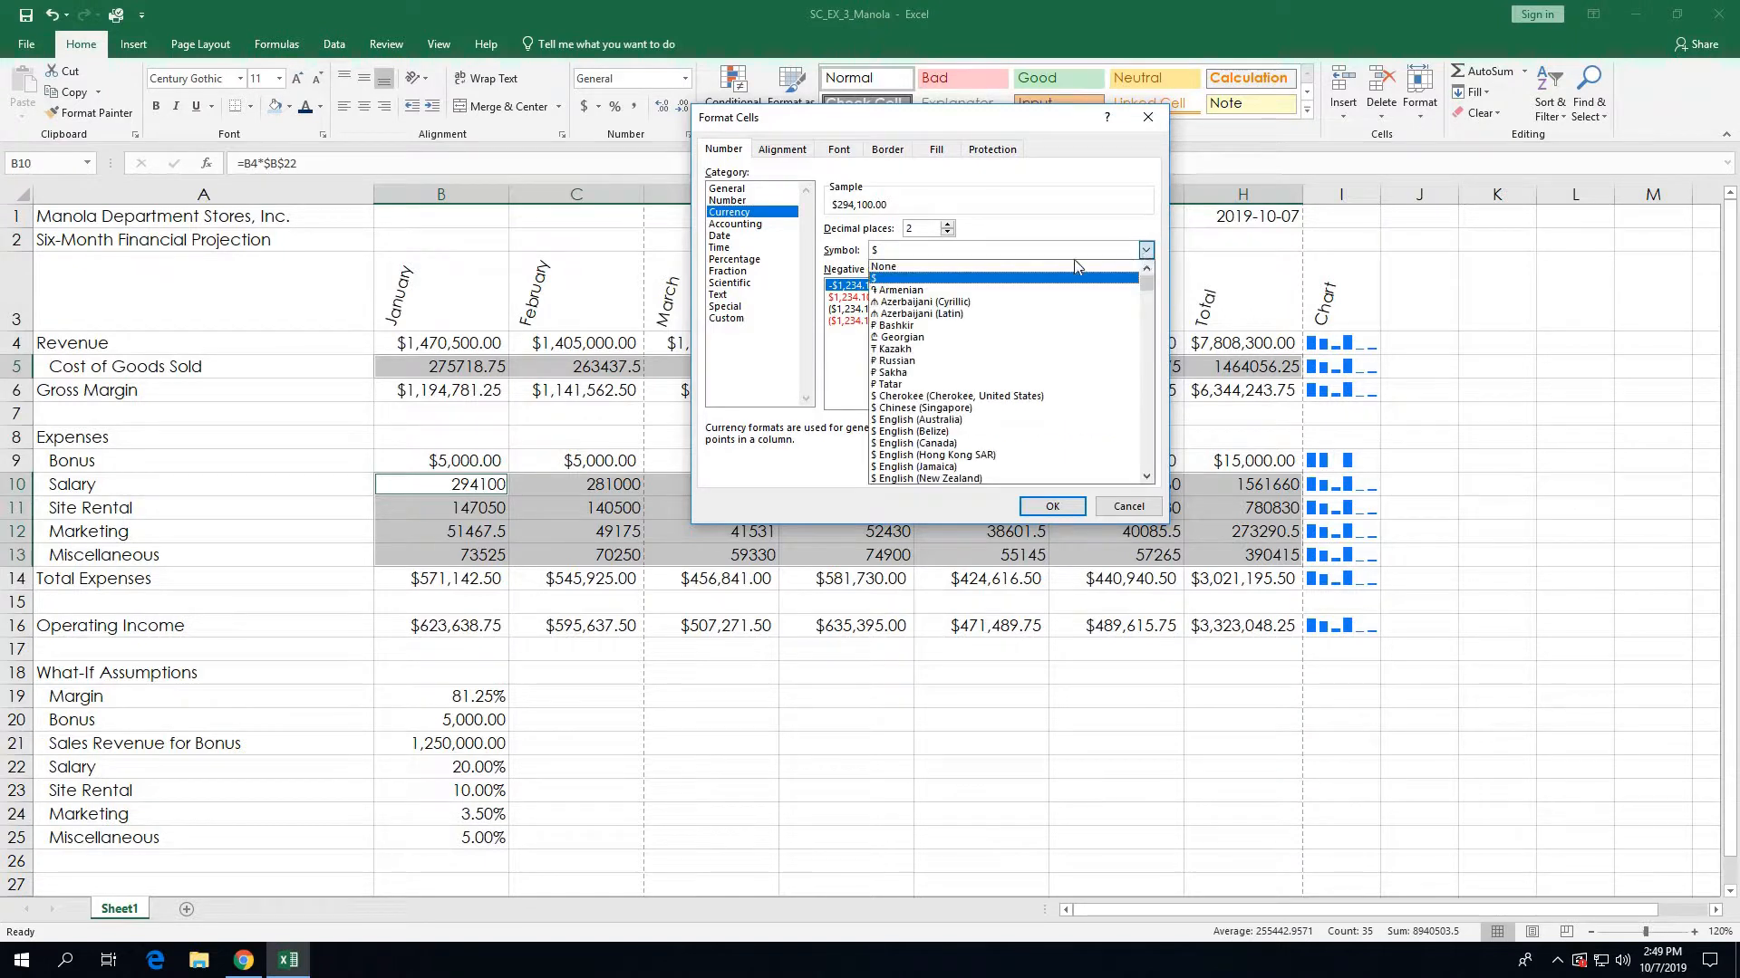
{"action": "left_click", "coordinate": [901, 266]}
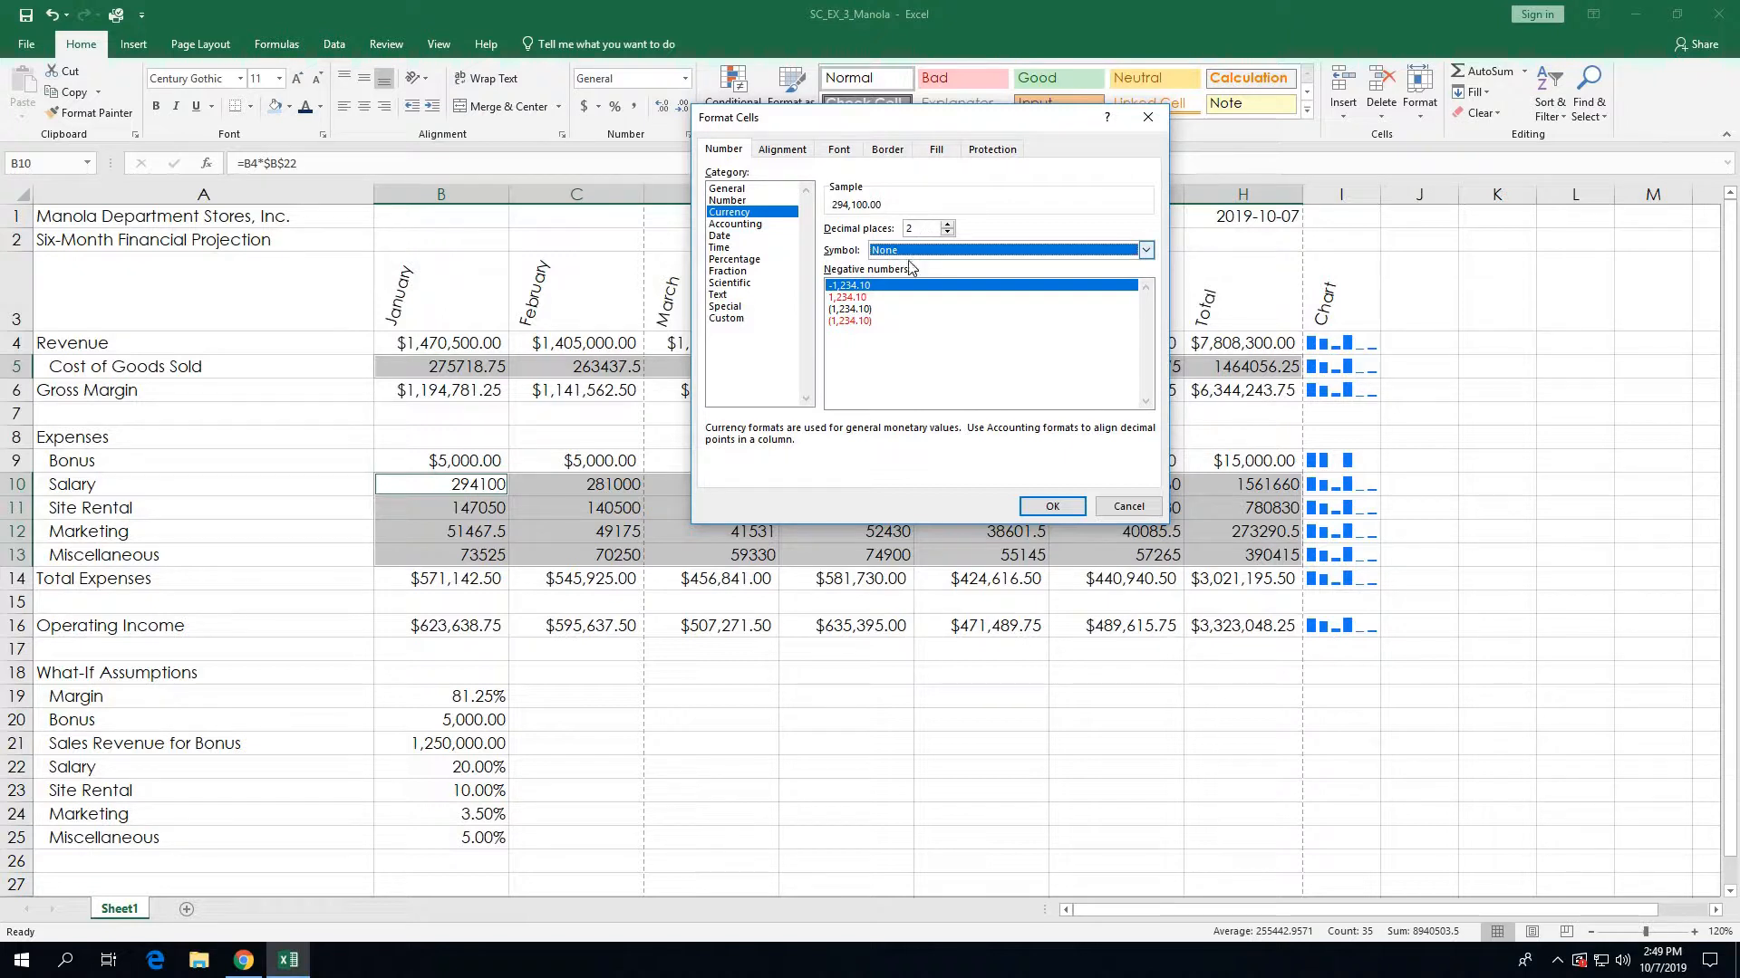
{"action": "left_click", "coordinate": [868, 321]}
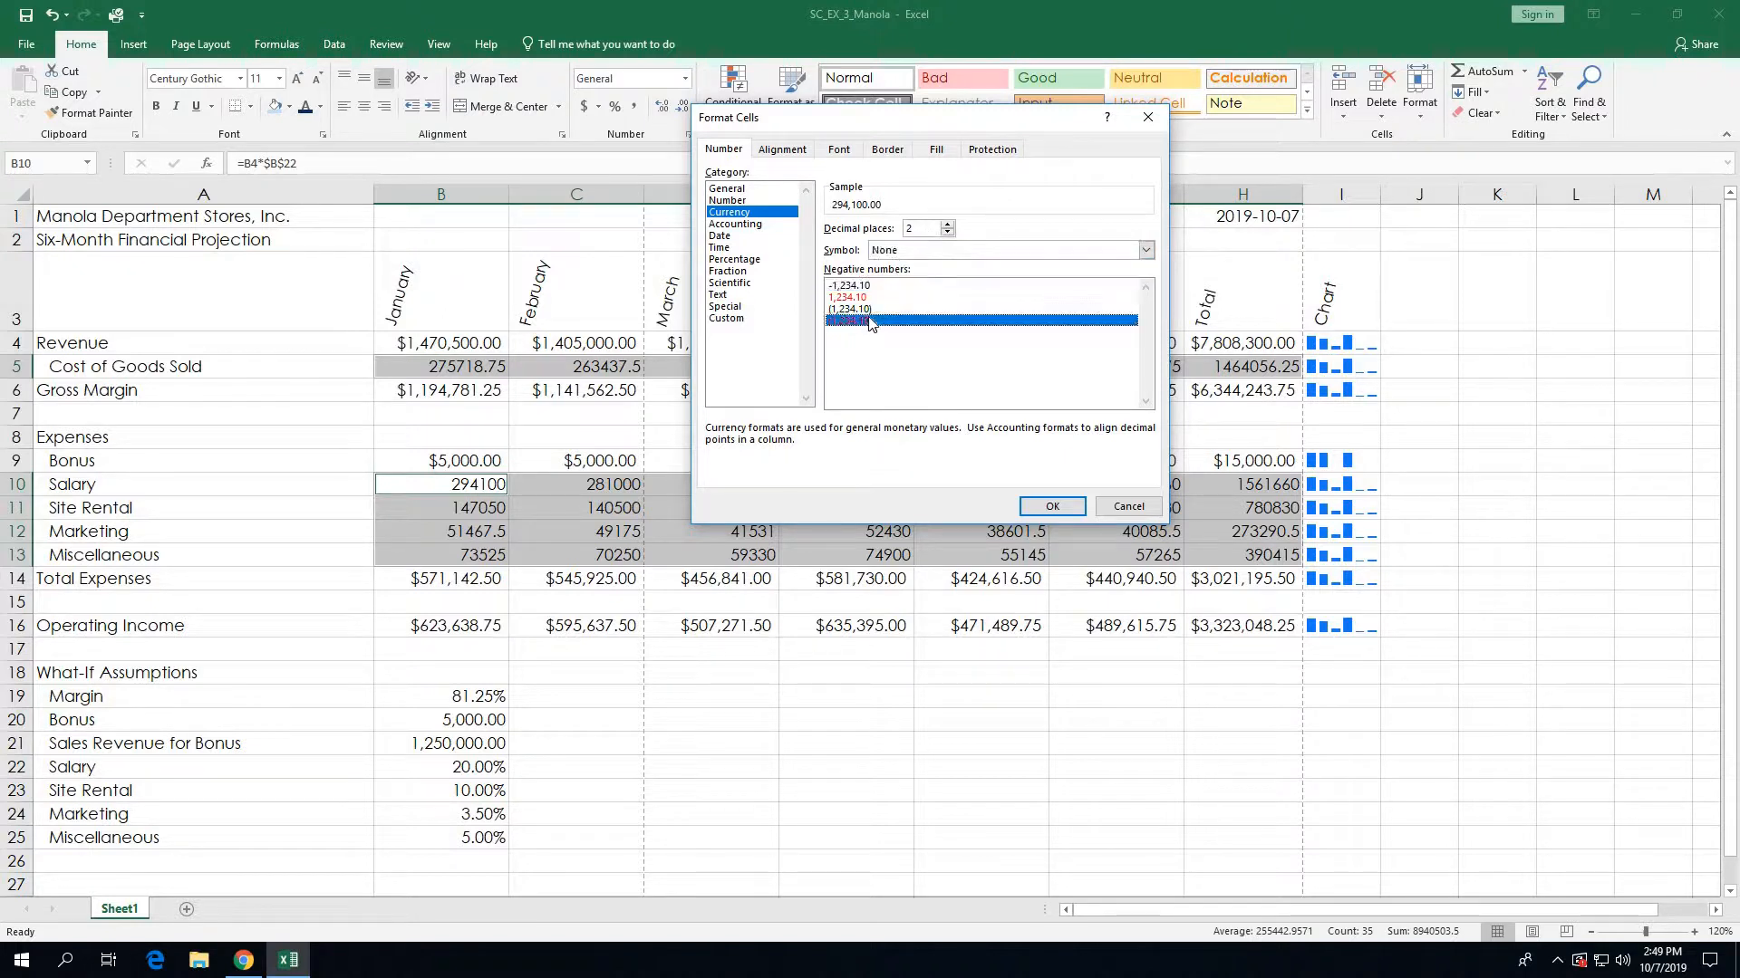
{"action": "left_click", "coordinate": [1042, 506]}
{"action": "left_click", "coordinate": [1042, 507]}
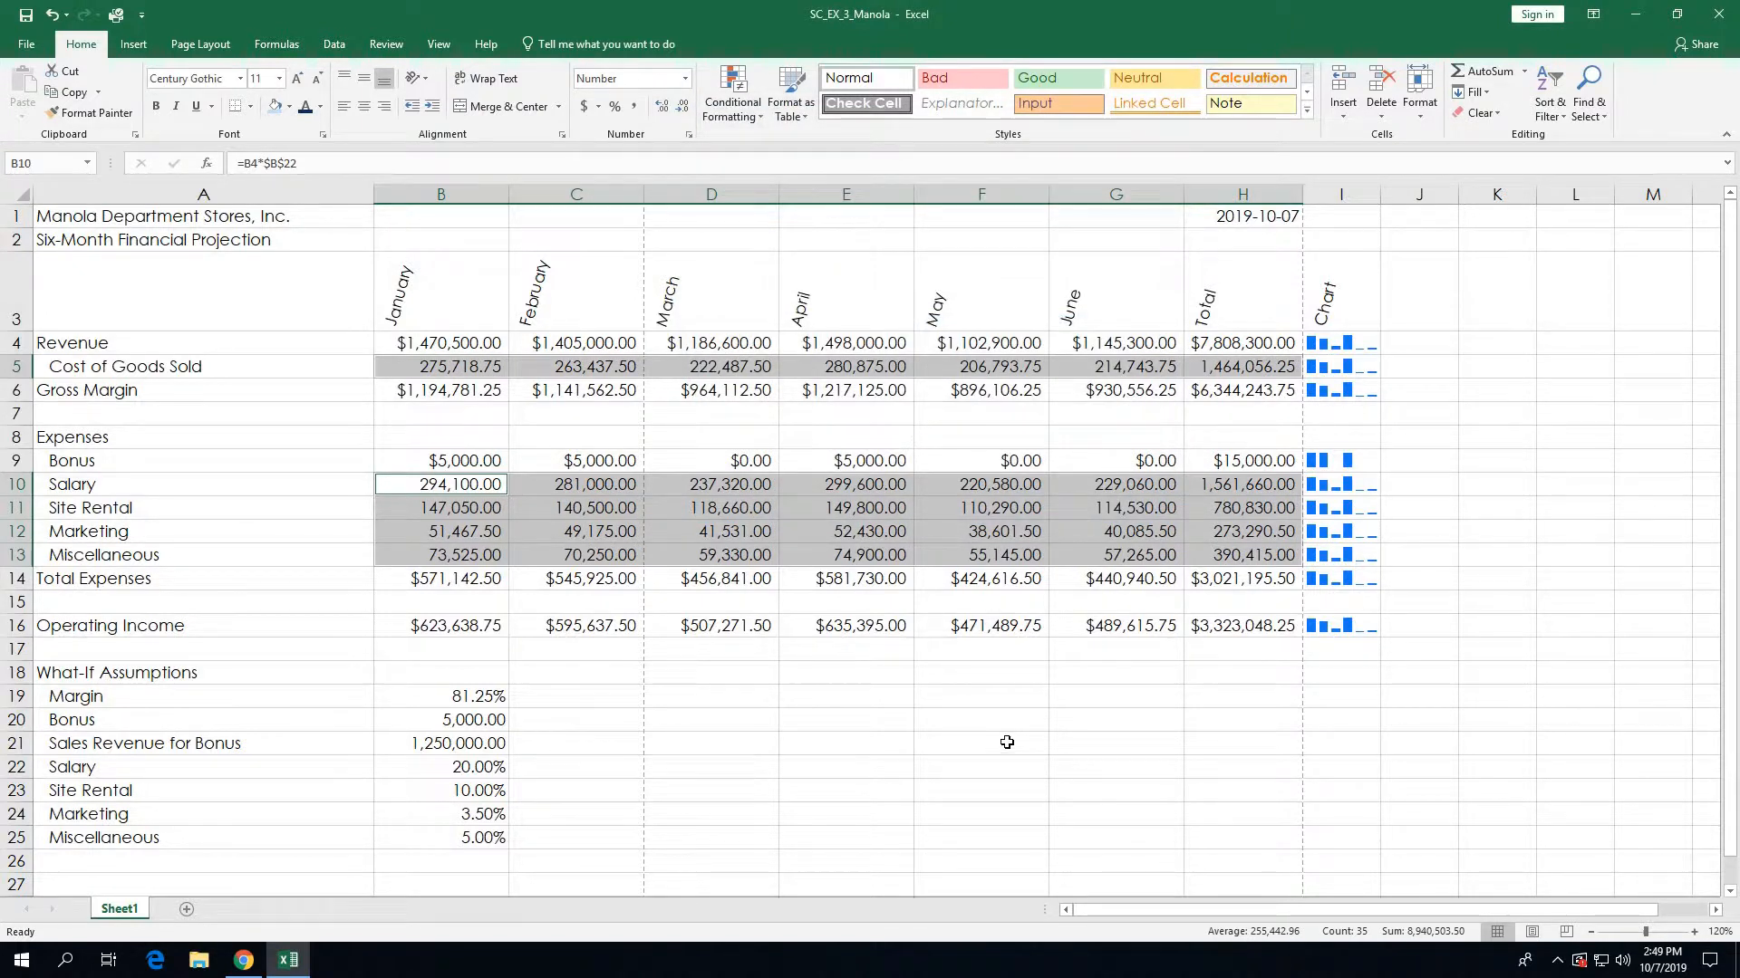
{"action": "left_click", "coordinate": [1007, 742]}
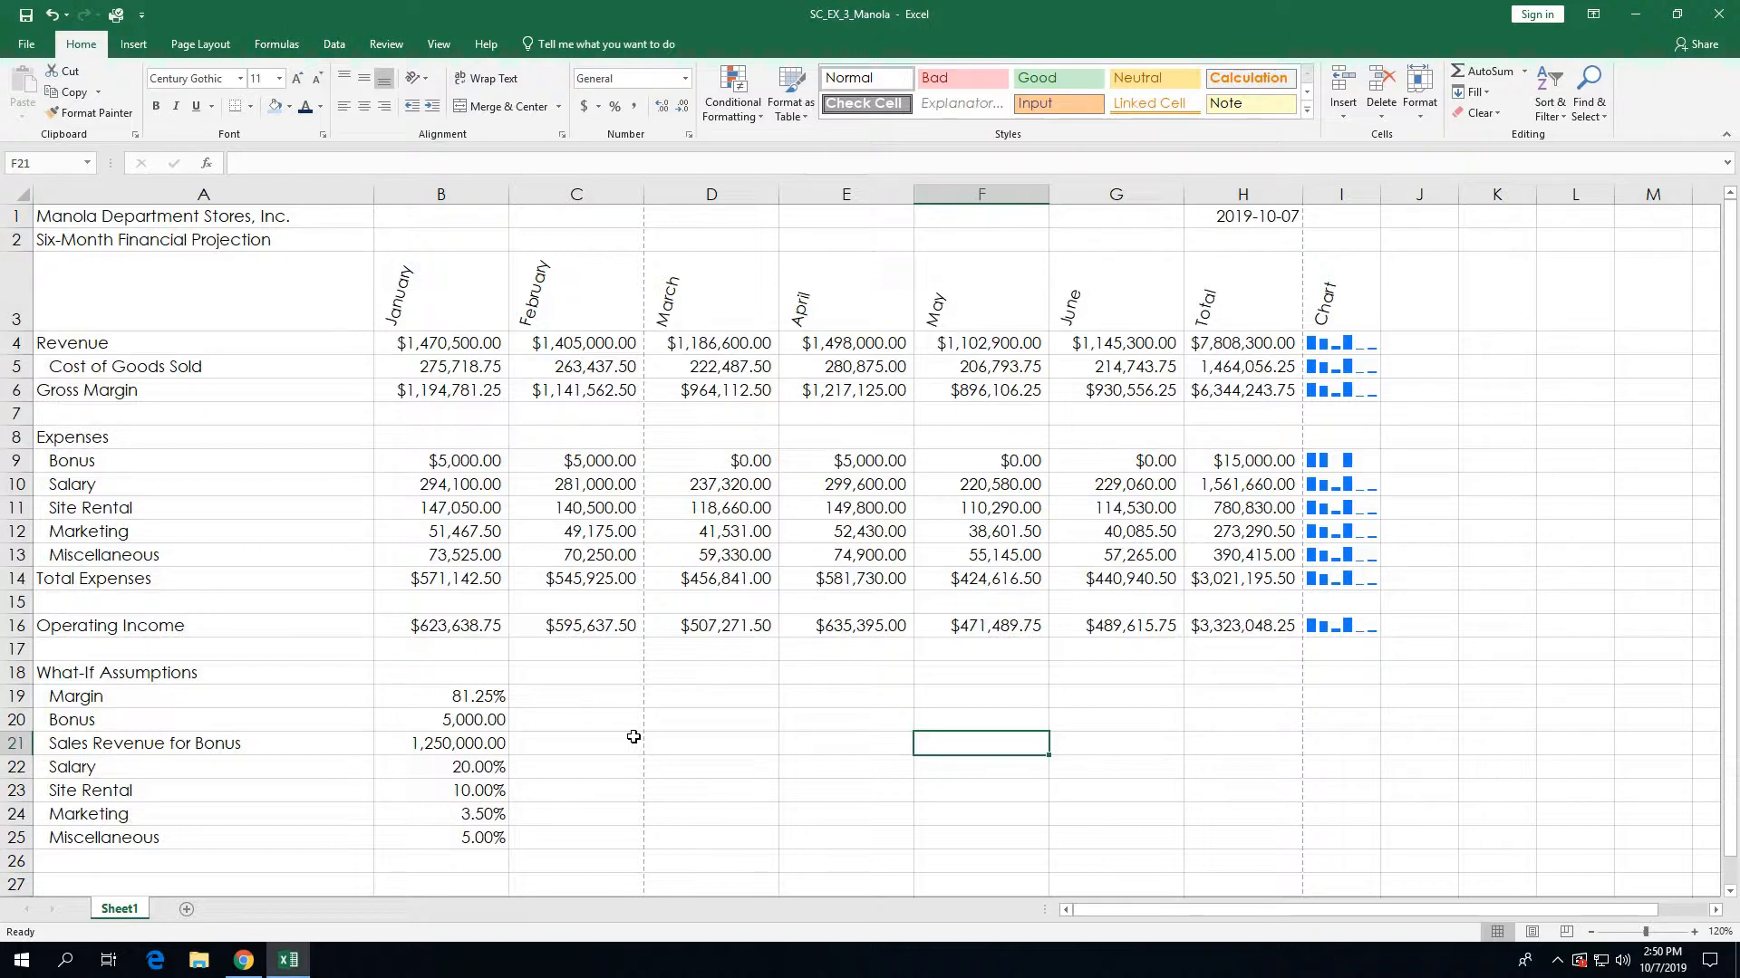
{"action": "key", "text": "ctrl+Home"}
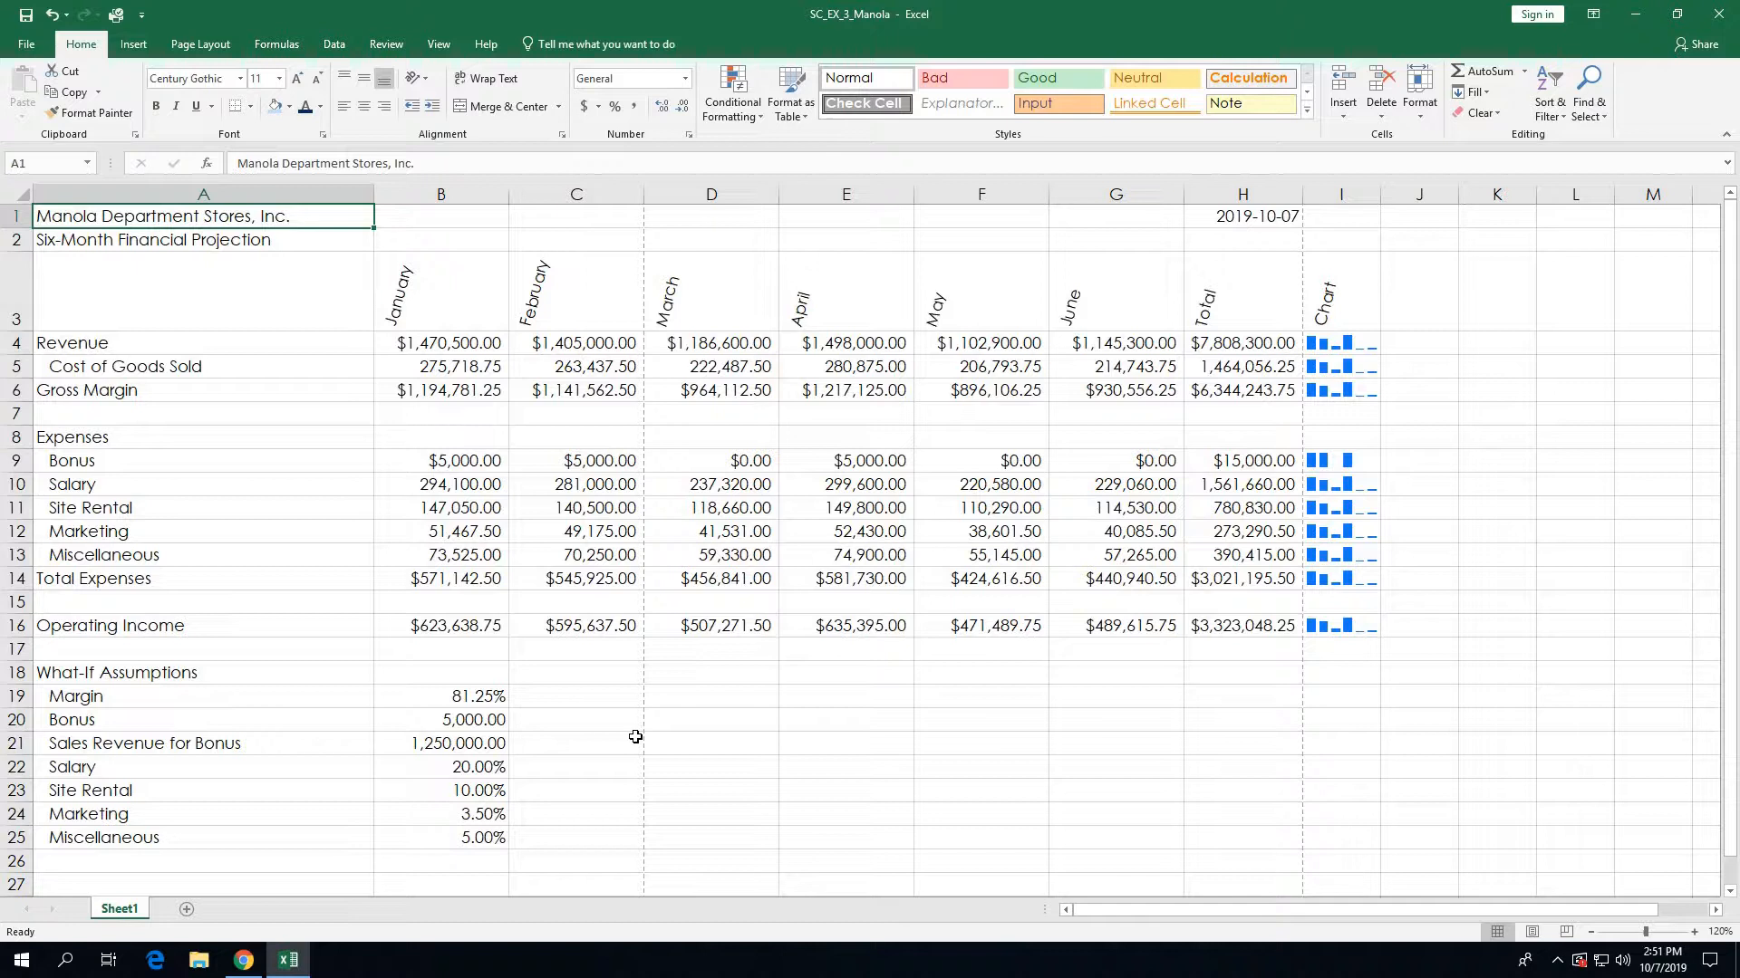
Step: Bold the column A labels and enlarge the A1 company title to 28 pt
{"action": "left_click", "coordinate": [224, 185]}
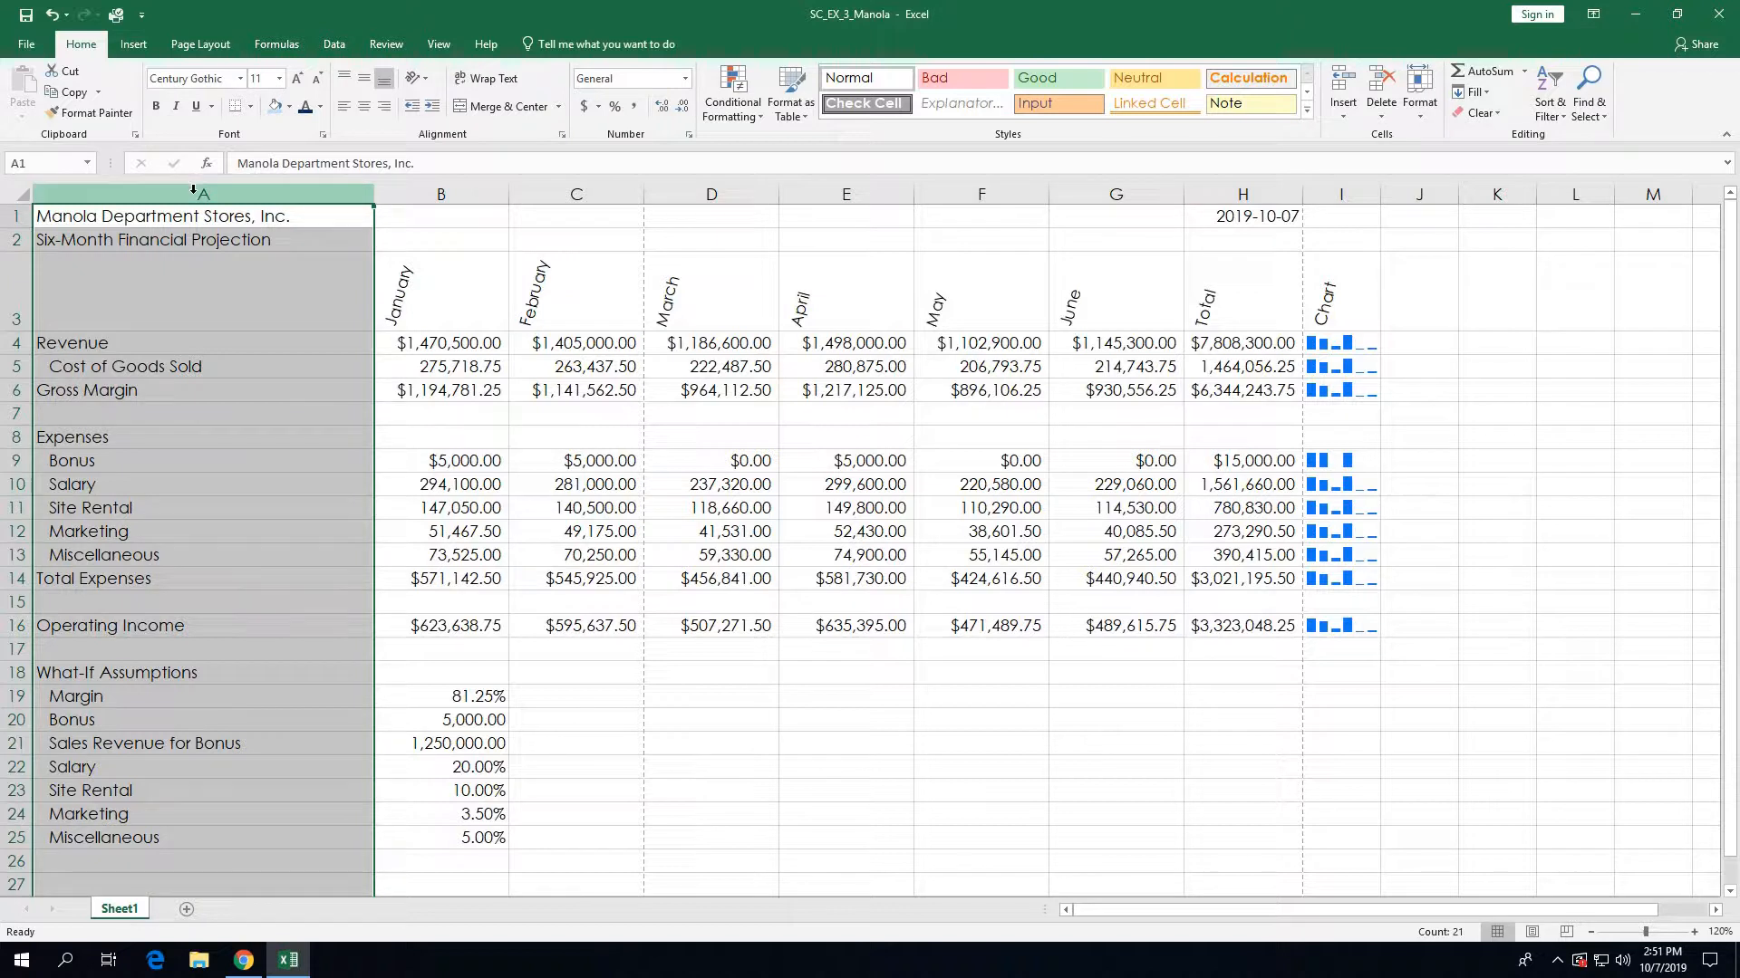
{"action": "left_click", "coordinate": [155, 107]}
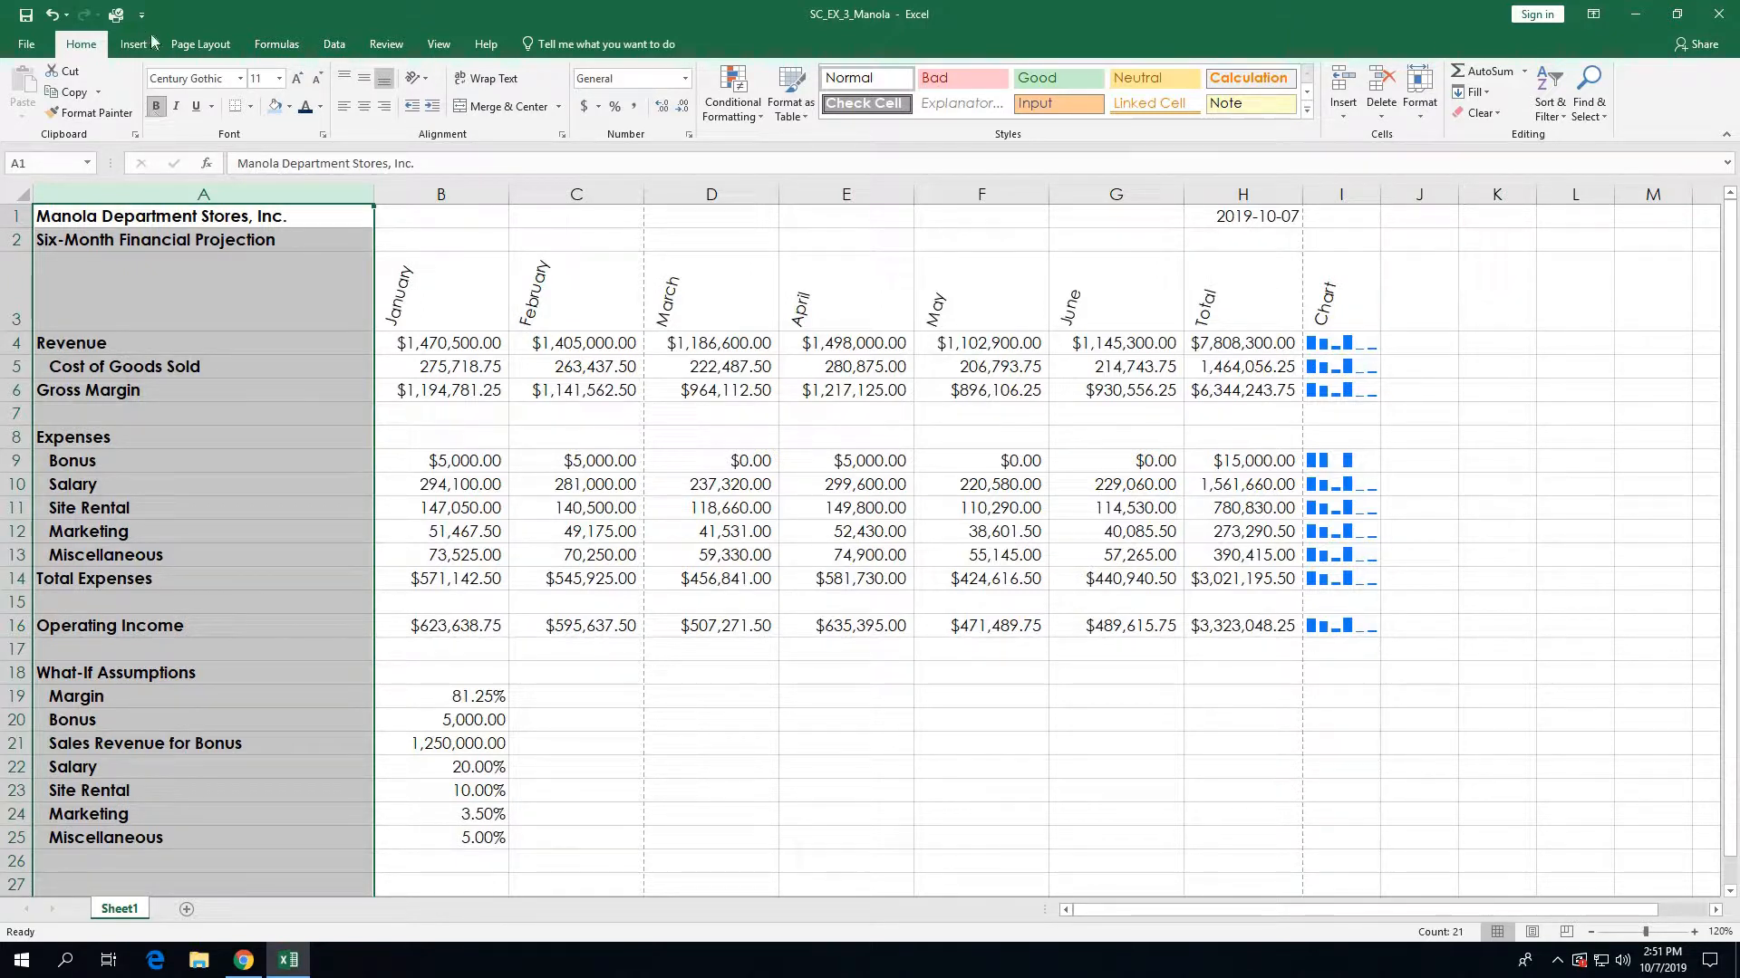
{"action": "left_click", "coordinate": [123, 221]}
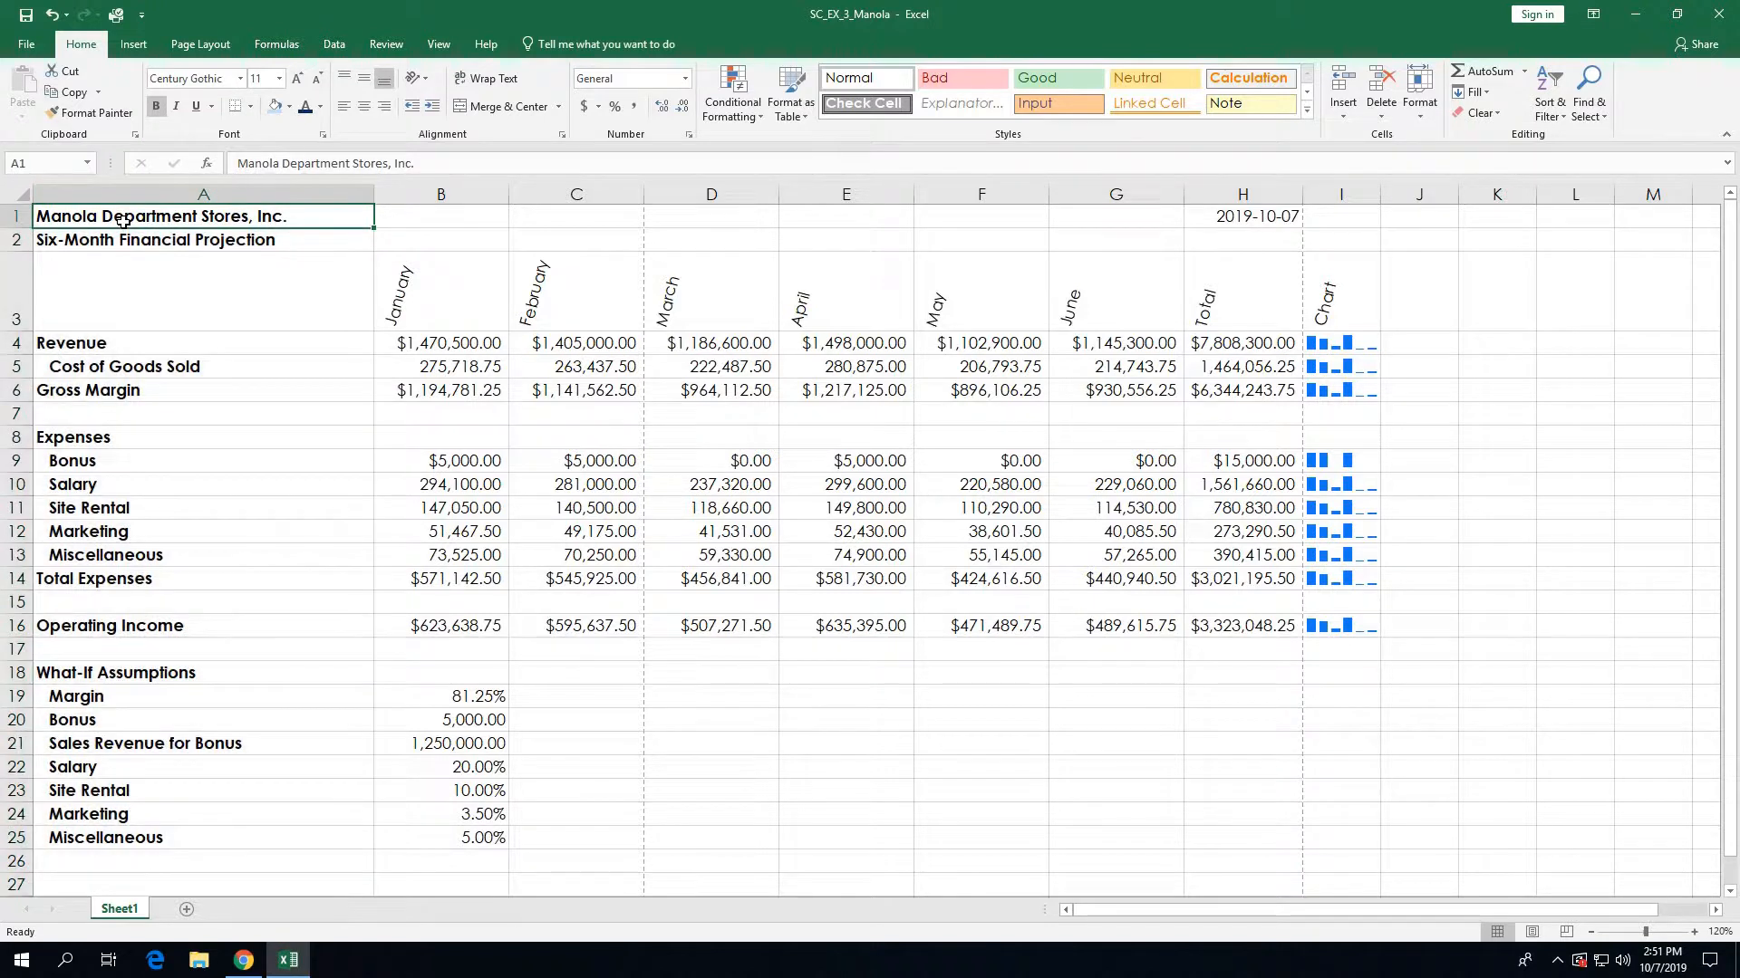
{"action": "left_click", "coordinate": [279, 79]}
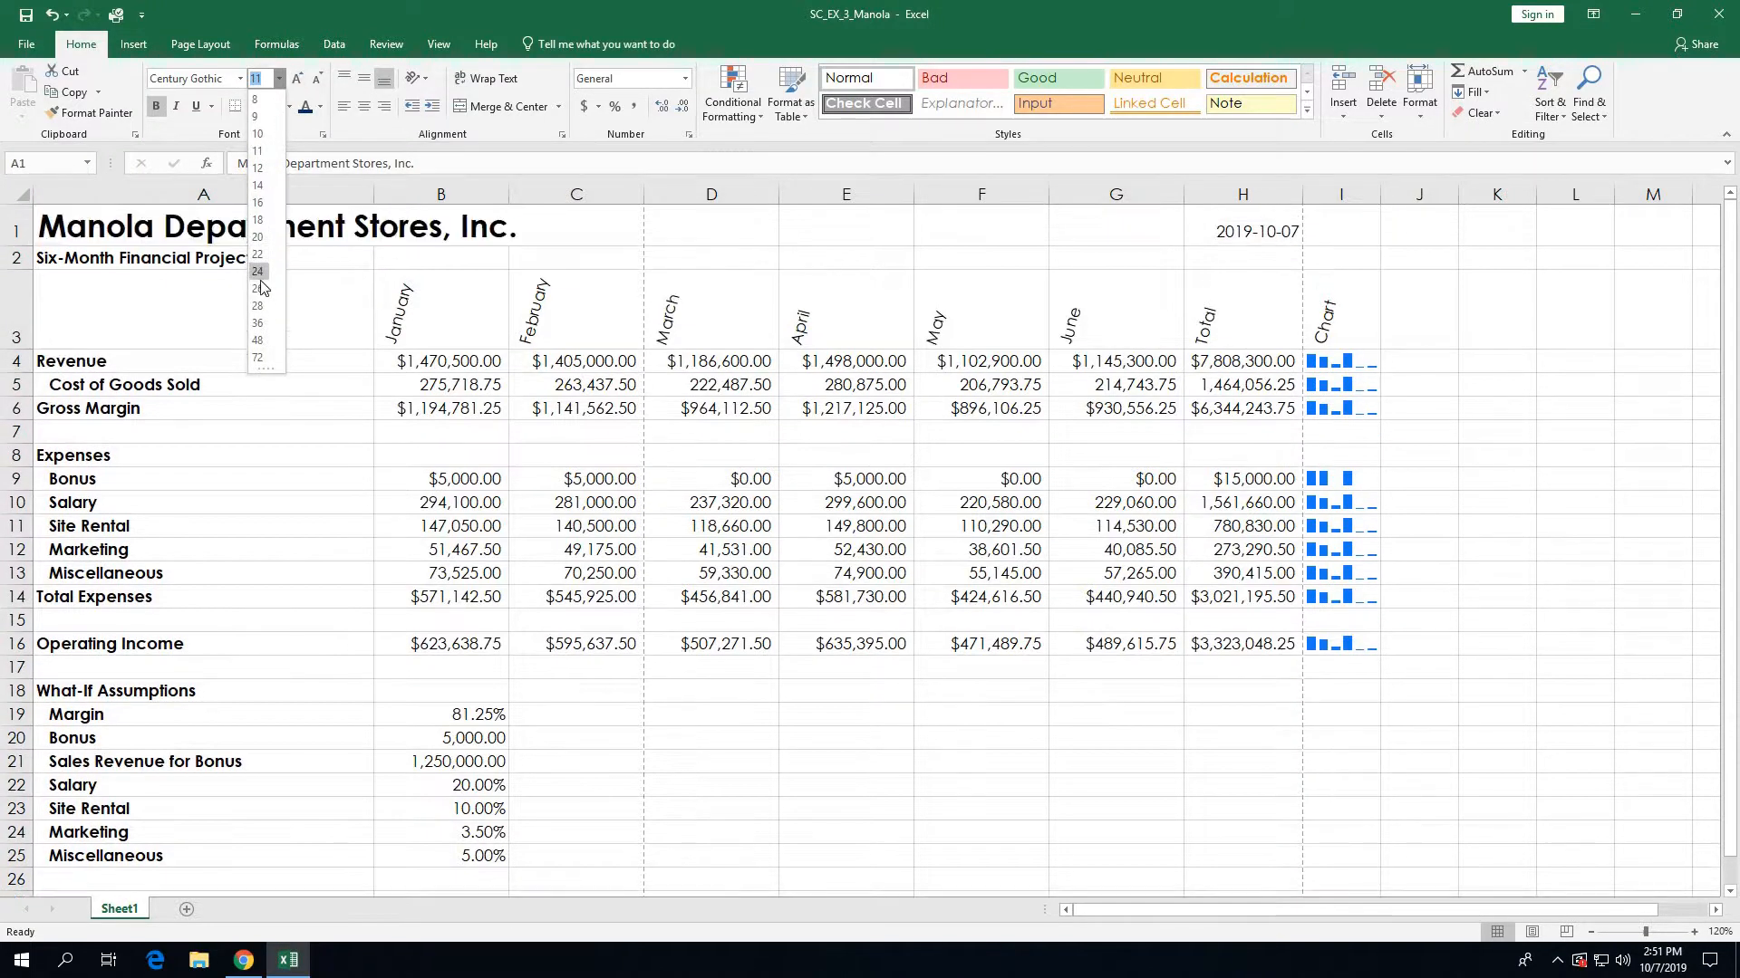
{"action": "left_click", "coordinate": [257, 304]}
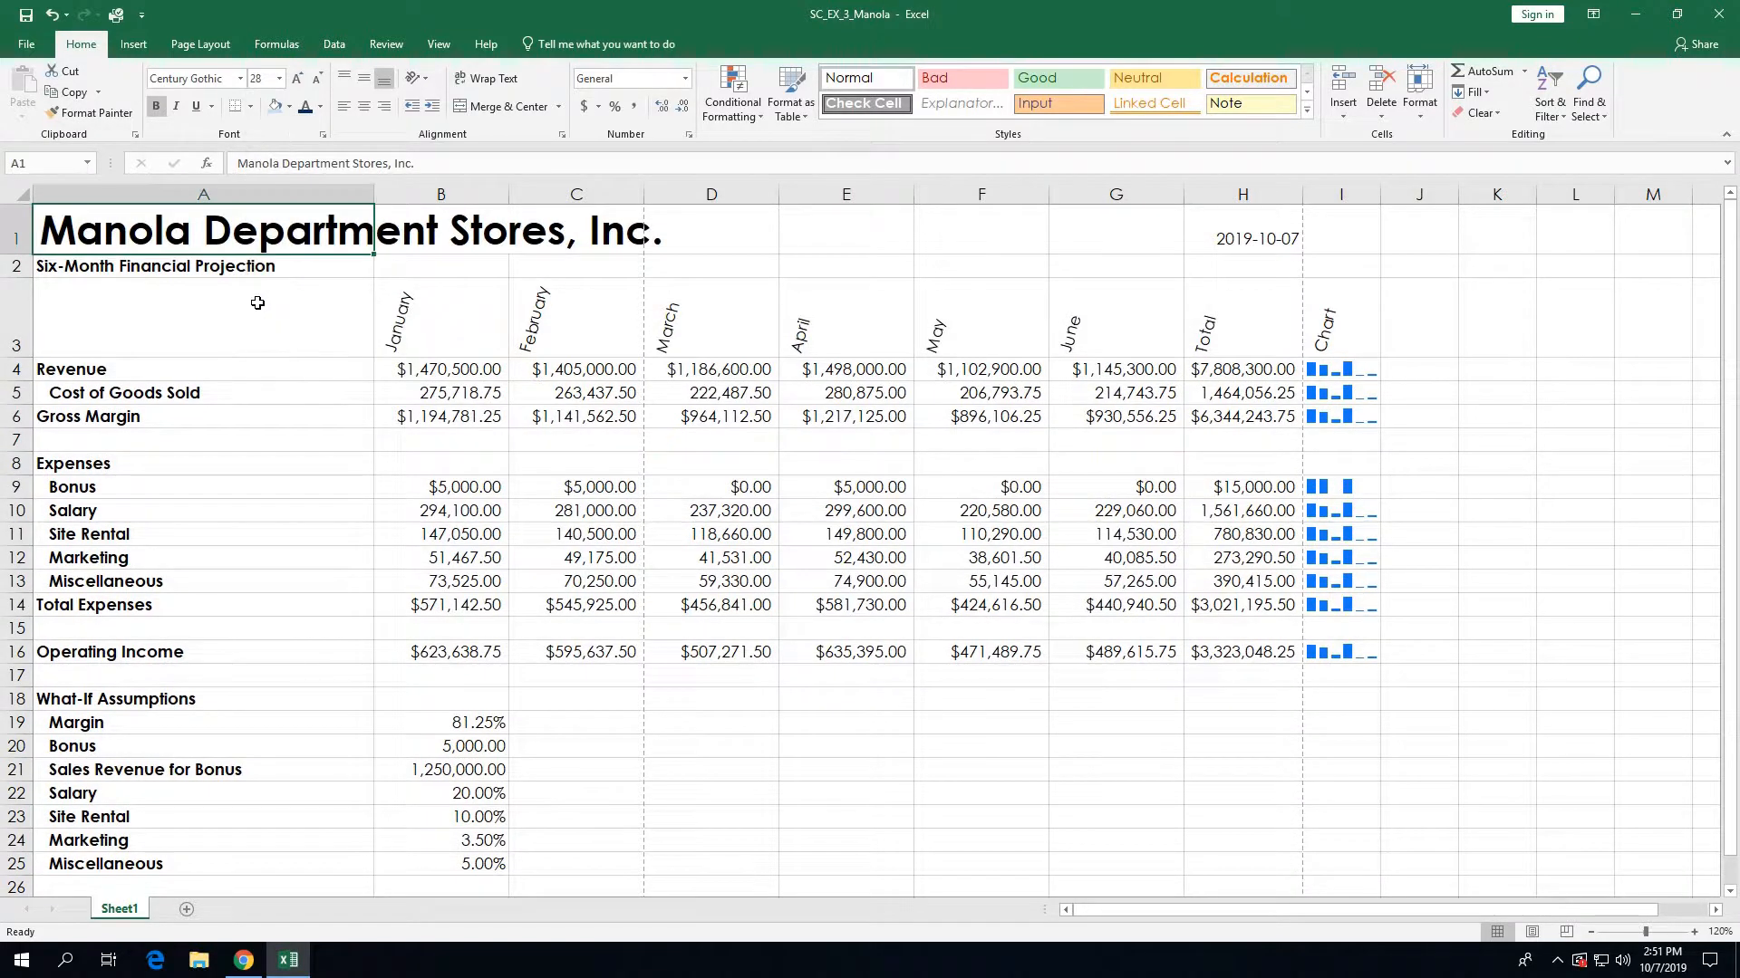
Step: Set the Six-Month Financial Projection subtitle in A2 to 16 pt
{"action": "left_click", "coordinate": [226, 268]}
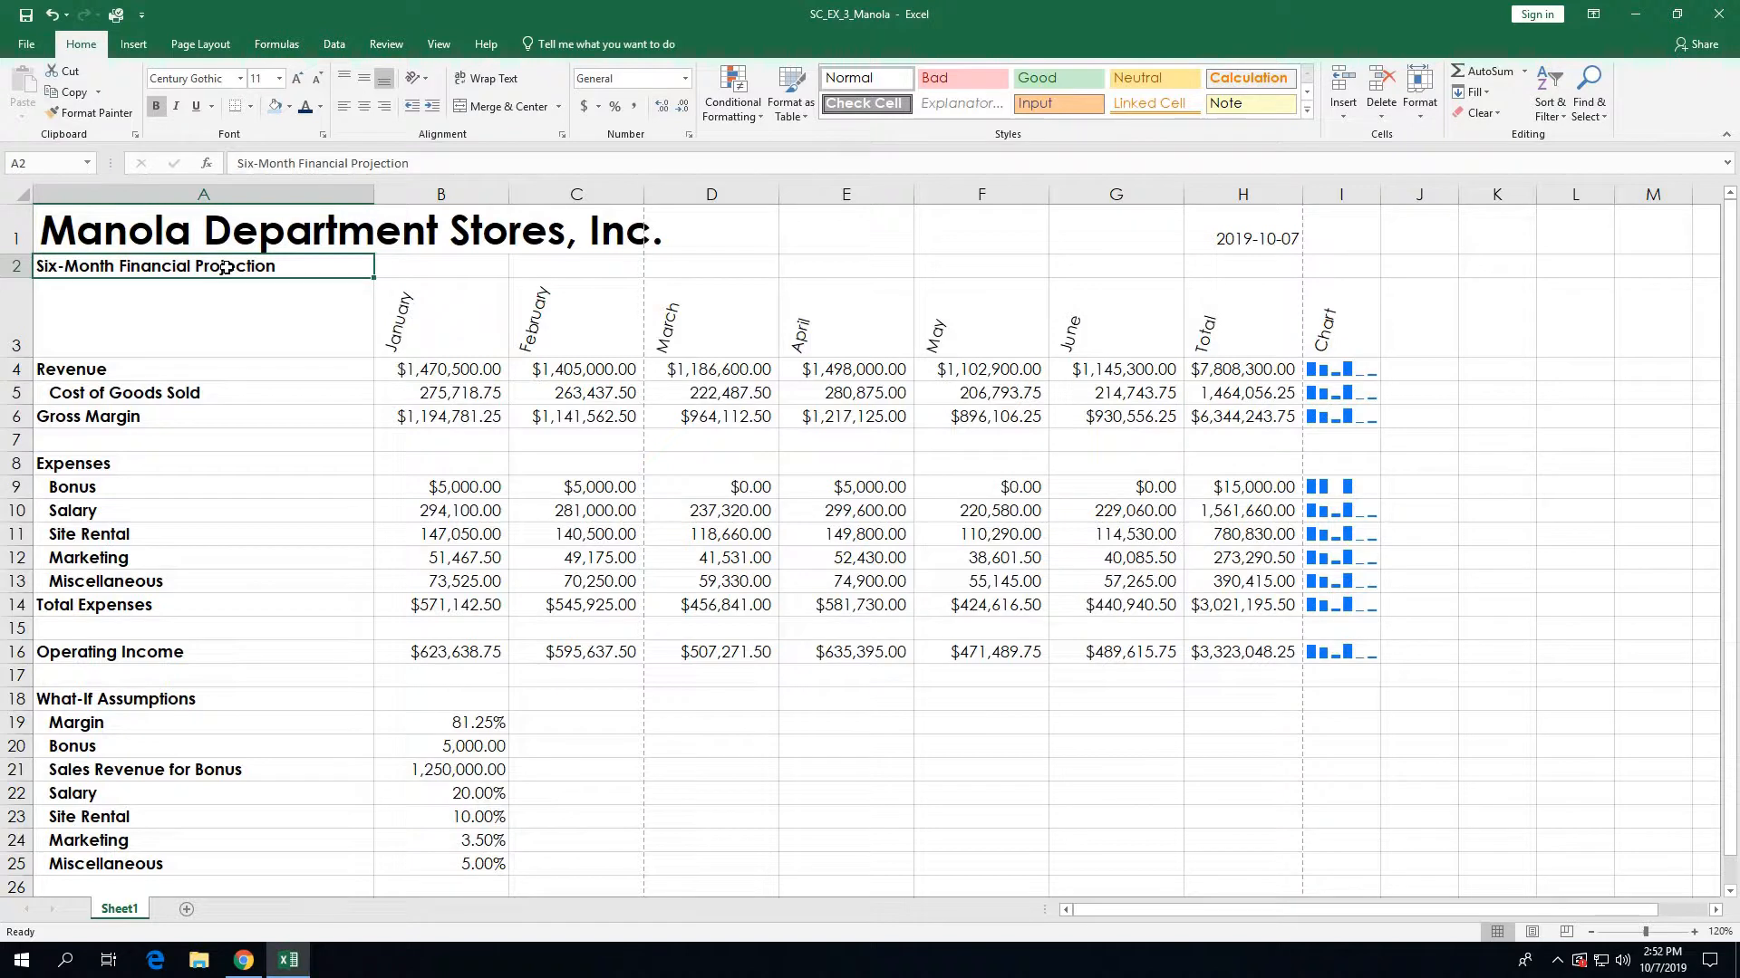
{"action": "left_click", "coordinate": [279, 80]}
{"action": "left_click", "coordinate": [261, 206]}
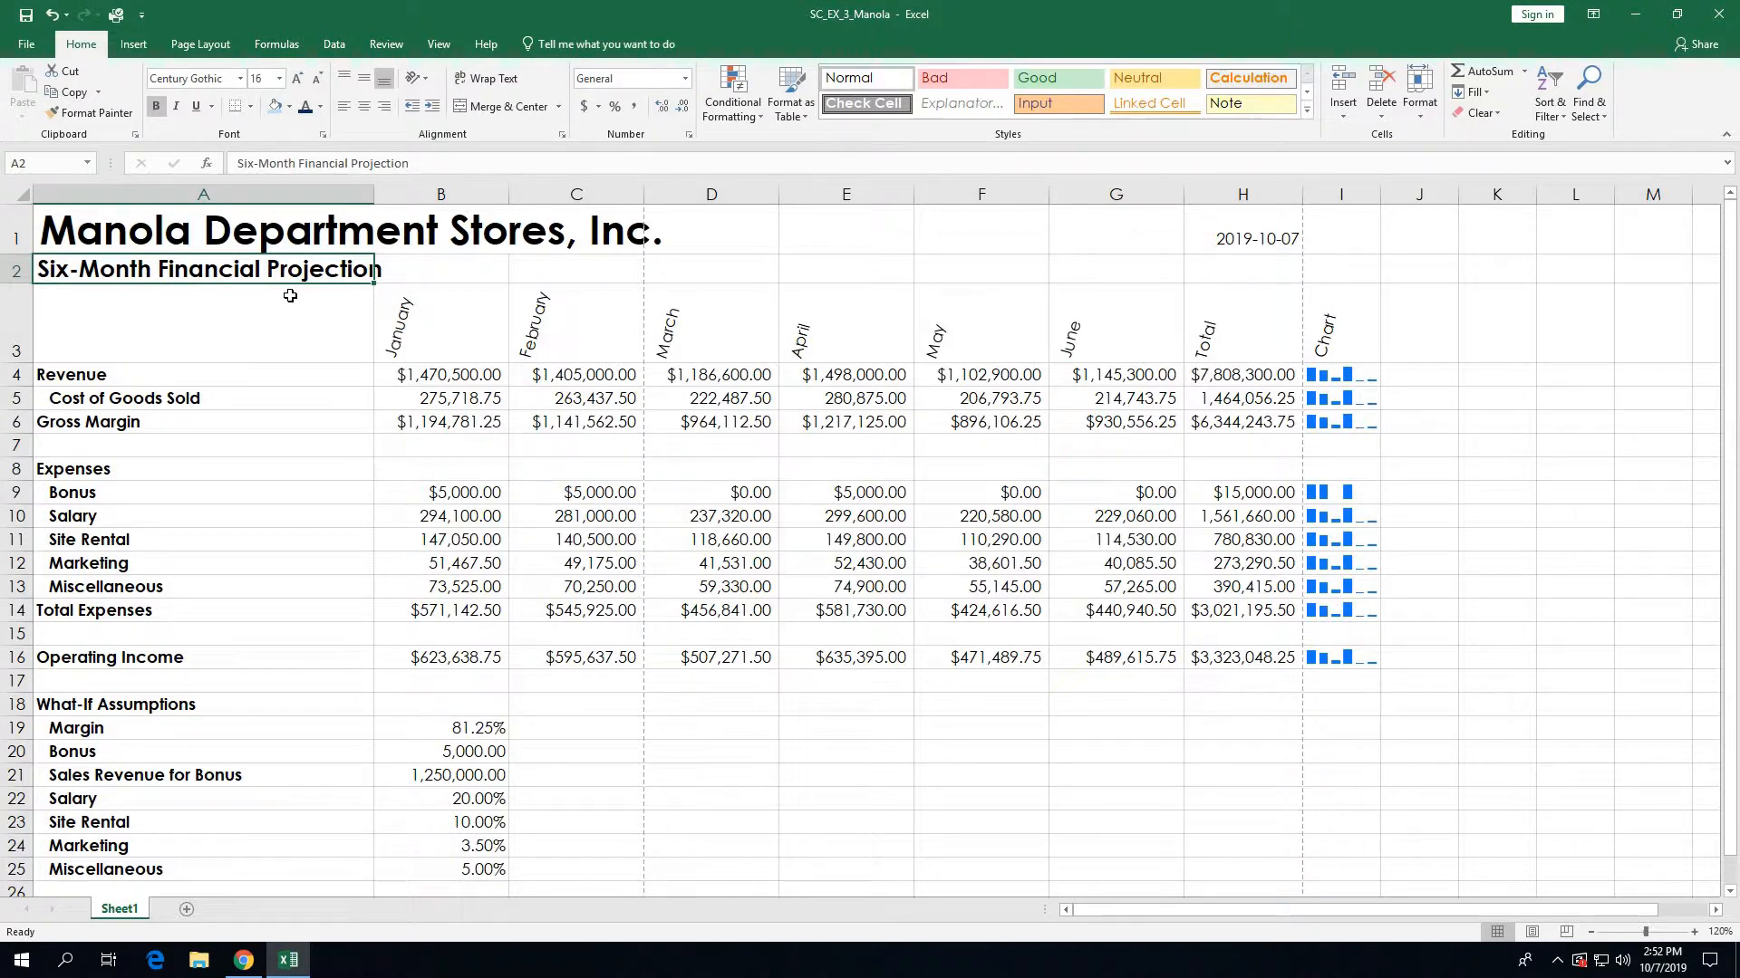
Step: Fill A1:I2 with Dark Blue, Text 2, Lighter 80%
{"action": "left_click_drag", "start_coordinate": [113, 235], "coordinate": [1323, 267]}
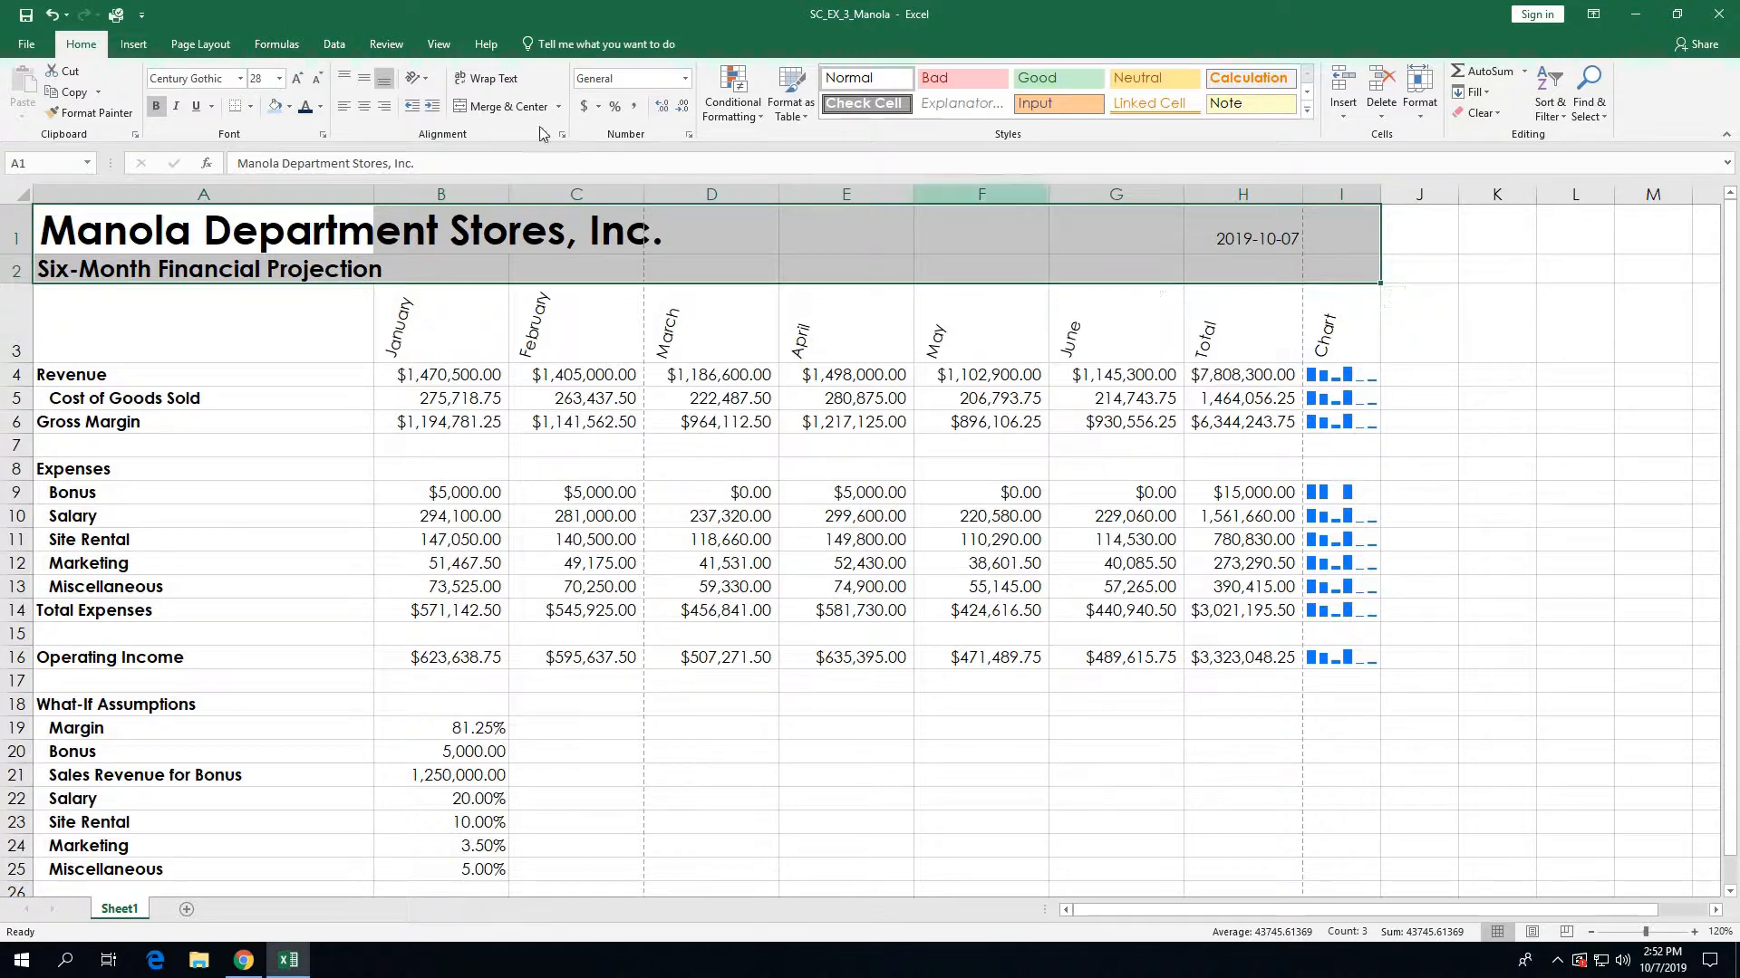
{"action": "left_click", "coordinate": [291, 106]}
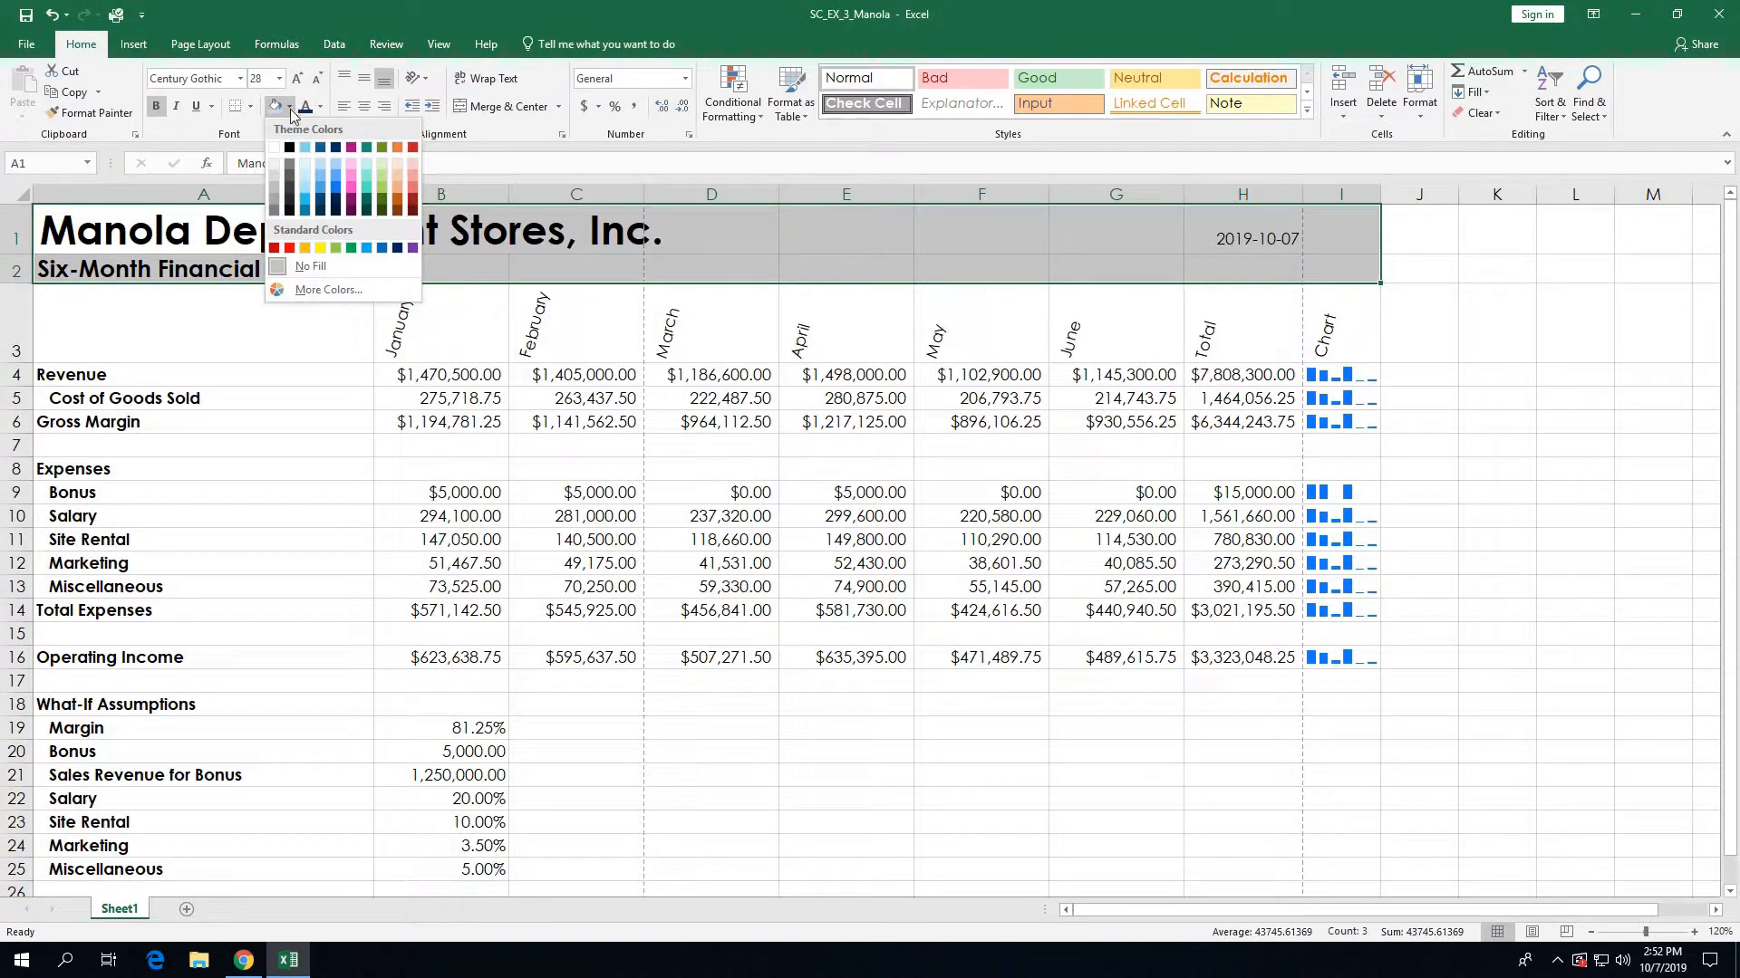
{"action": "left_click", "coordinate": [318, 164]}
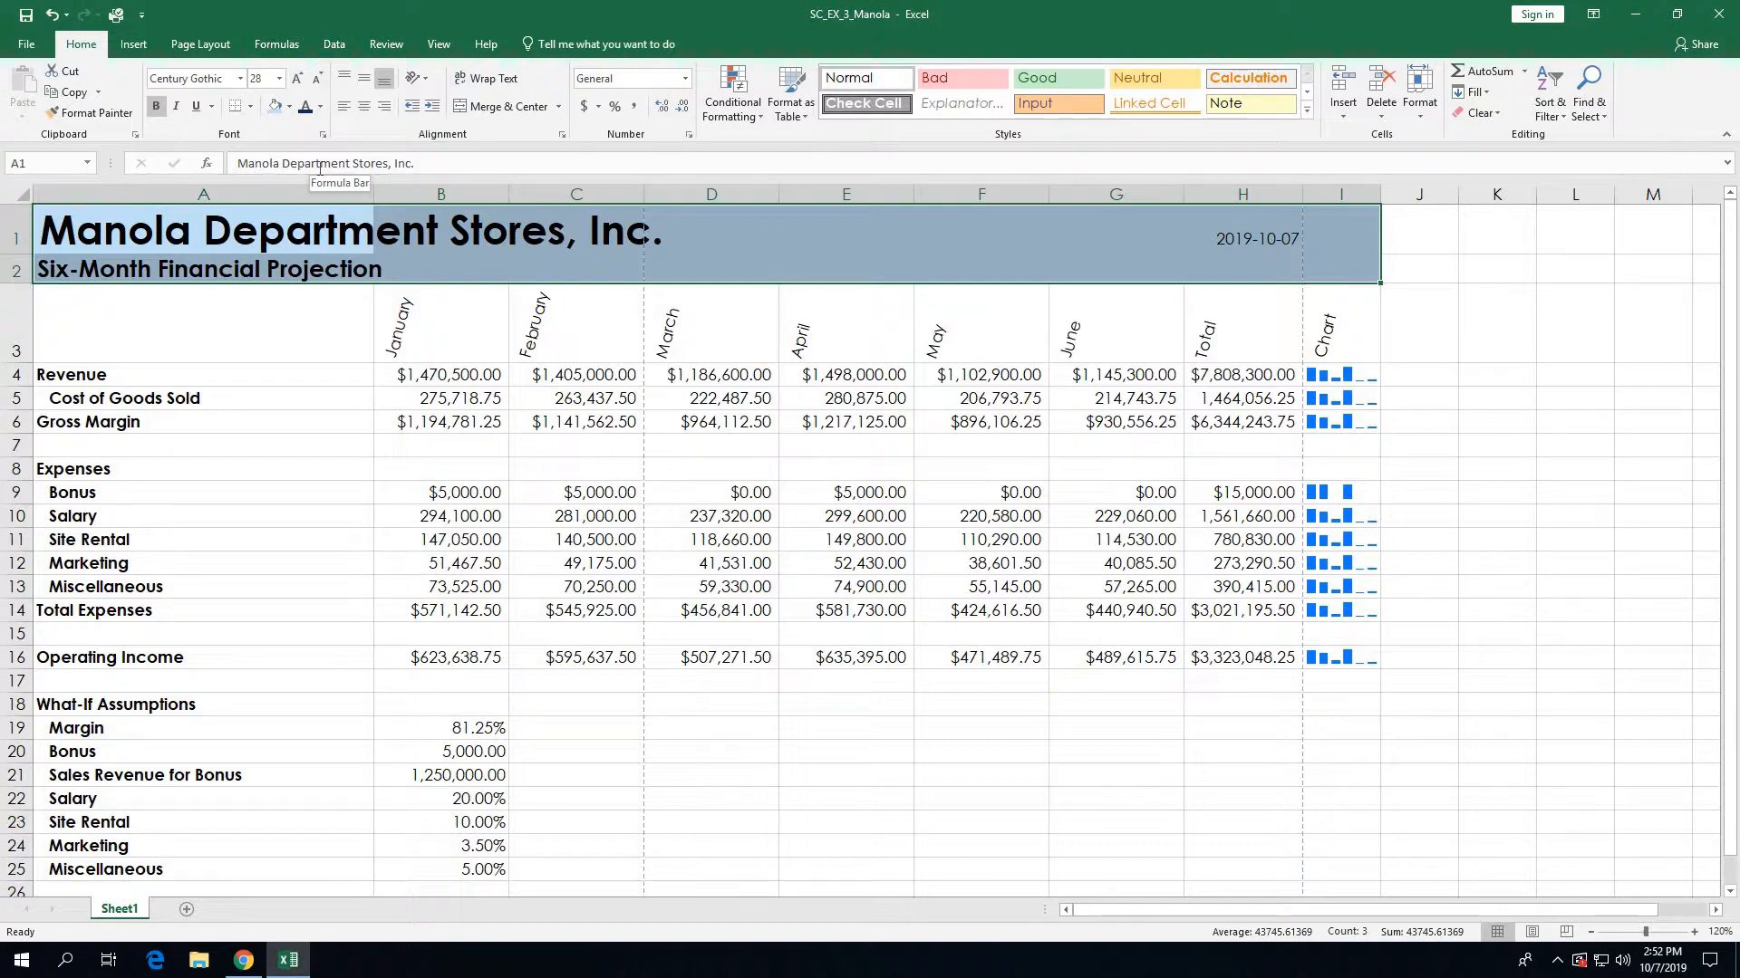
Step: Set the A1:I2 title and subtitle font colour to Dark Blue, Accent 1
{"action": "left_click", "coordinate": [321, 107]}
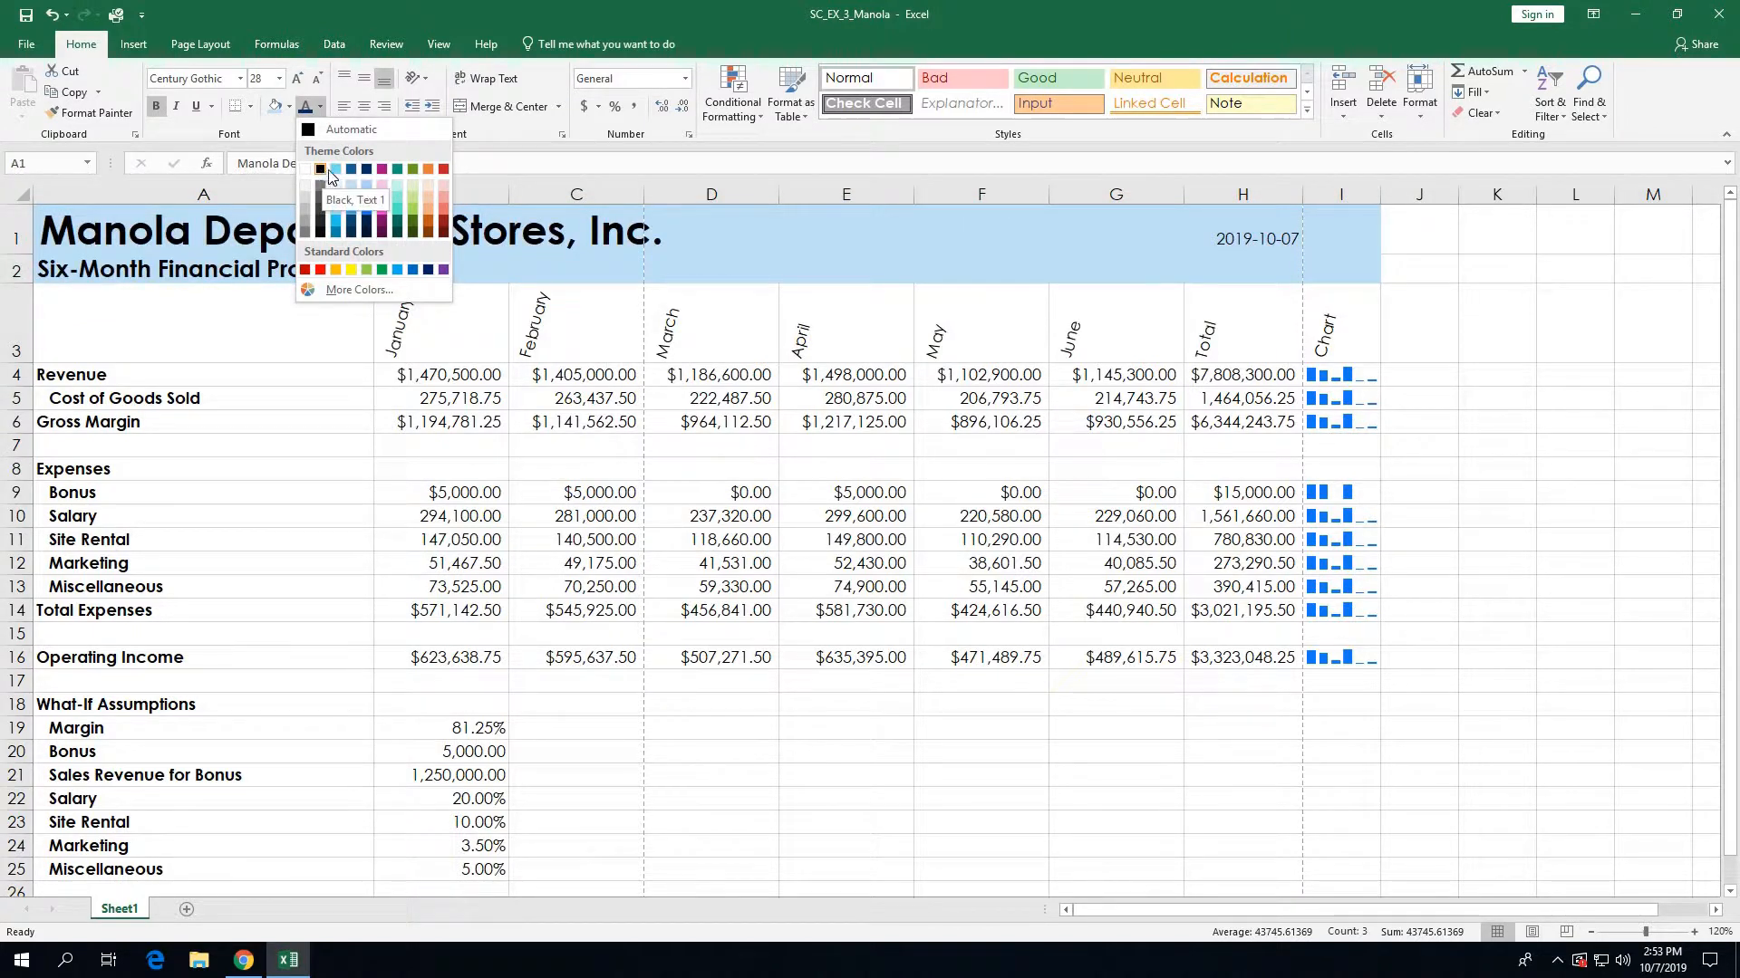
{"action": "left_click", "coordinate": [368, 170]}
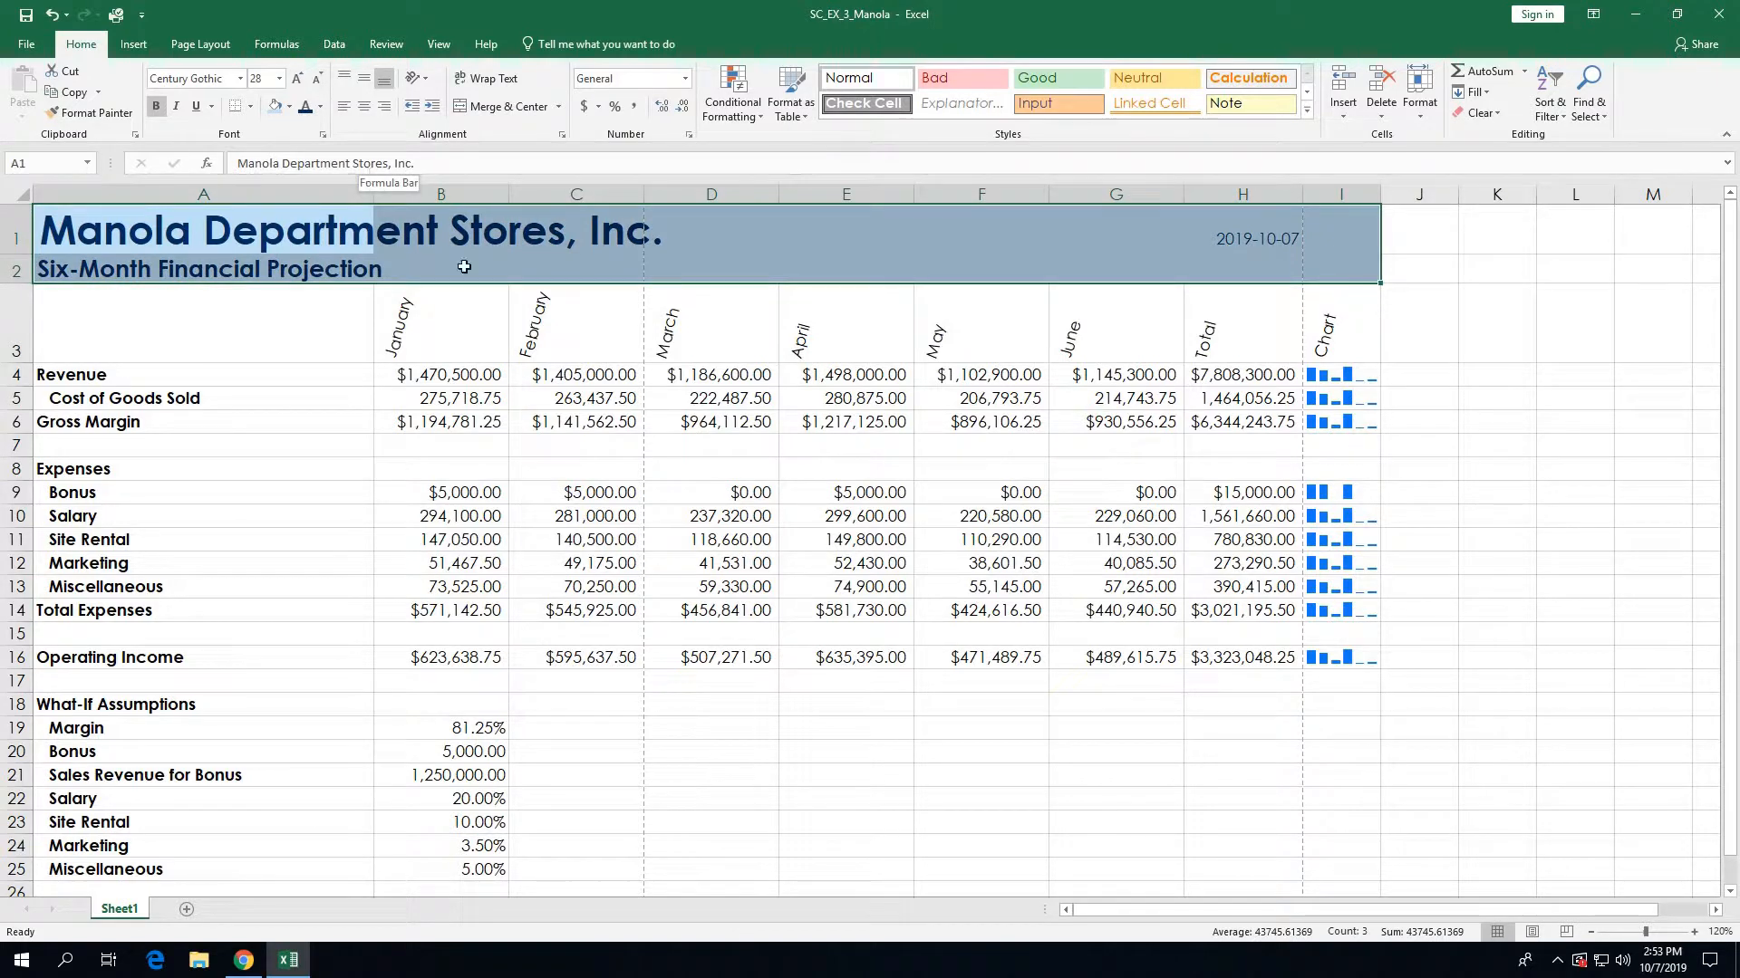
{"action": "left_click", "coordinate": [755, 750]}
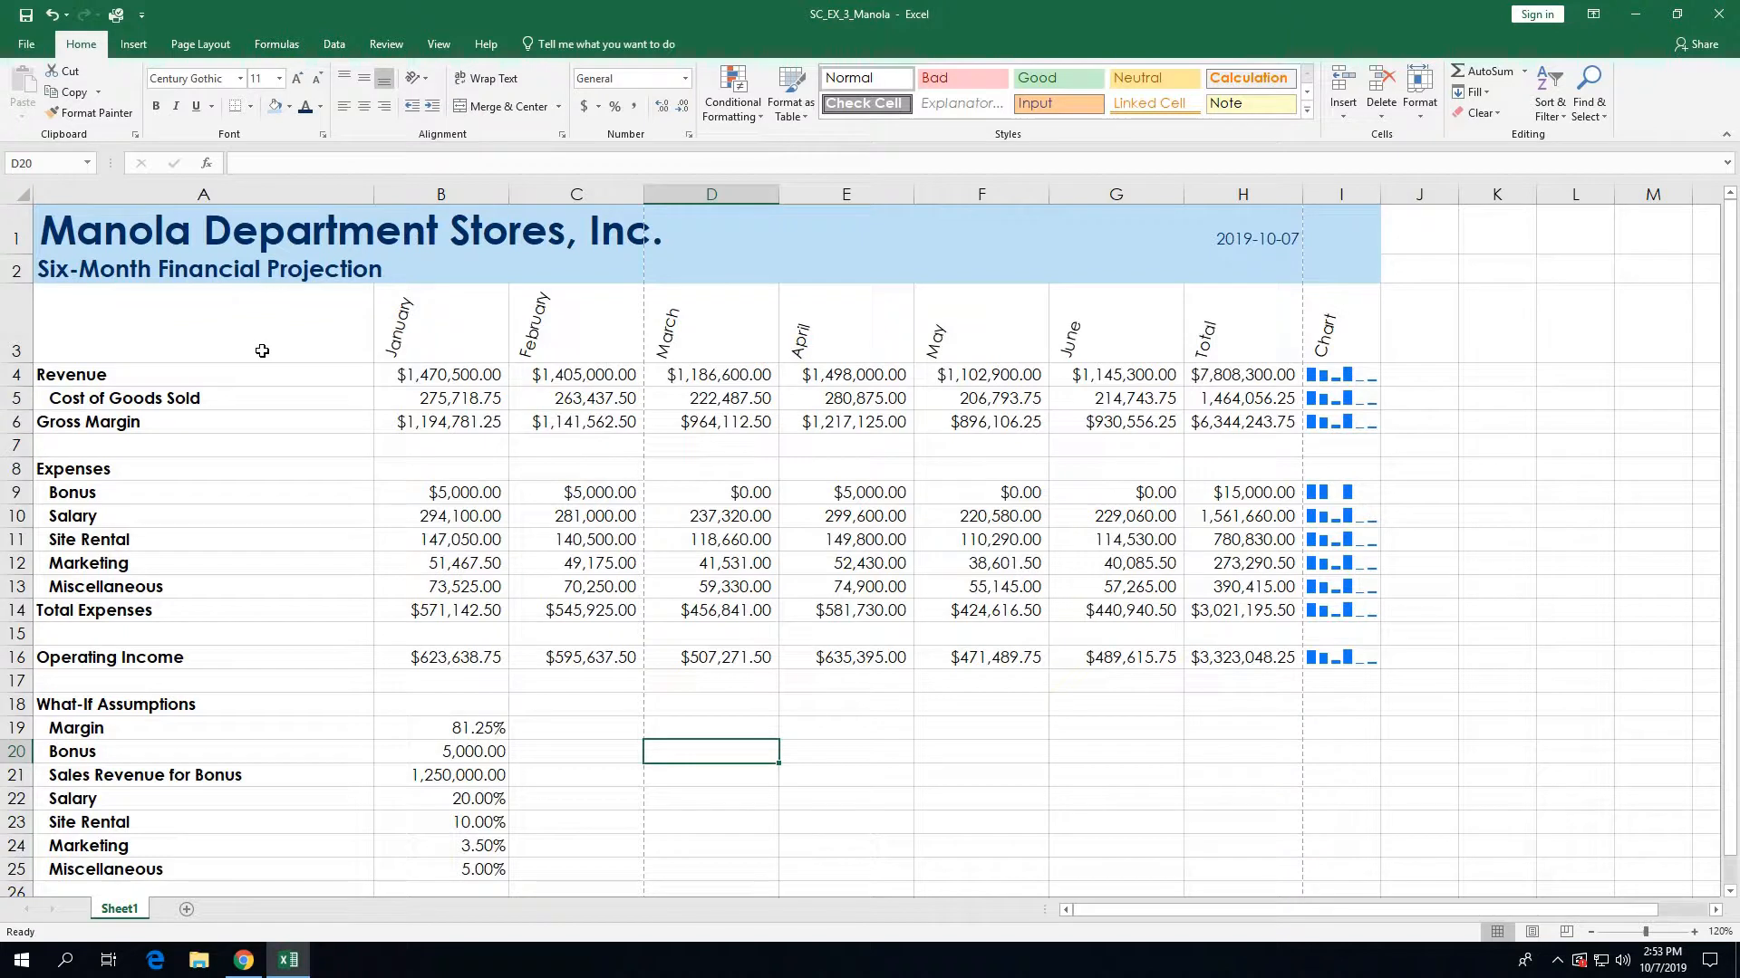
Step: Apply the Heading 3 cell style to the A3:I3 month headers, then select the Gross Margin row
{"action": "left_click_drag", "start_coordinate": [262, 351], "coordinate": [1318, 351]}
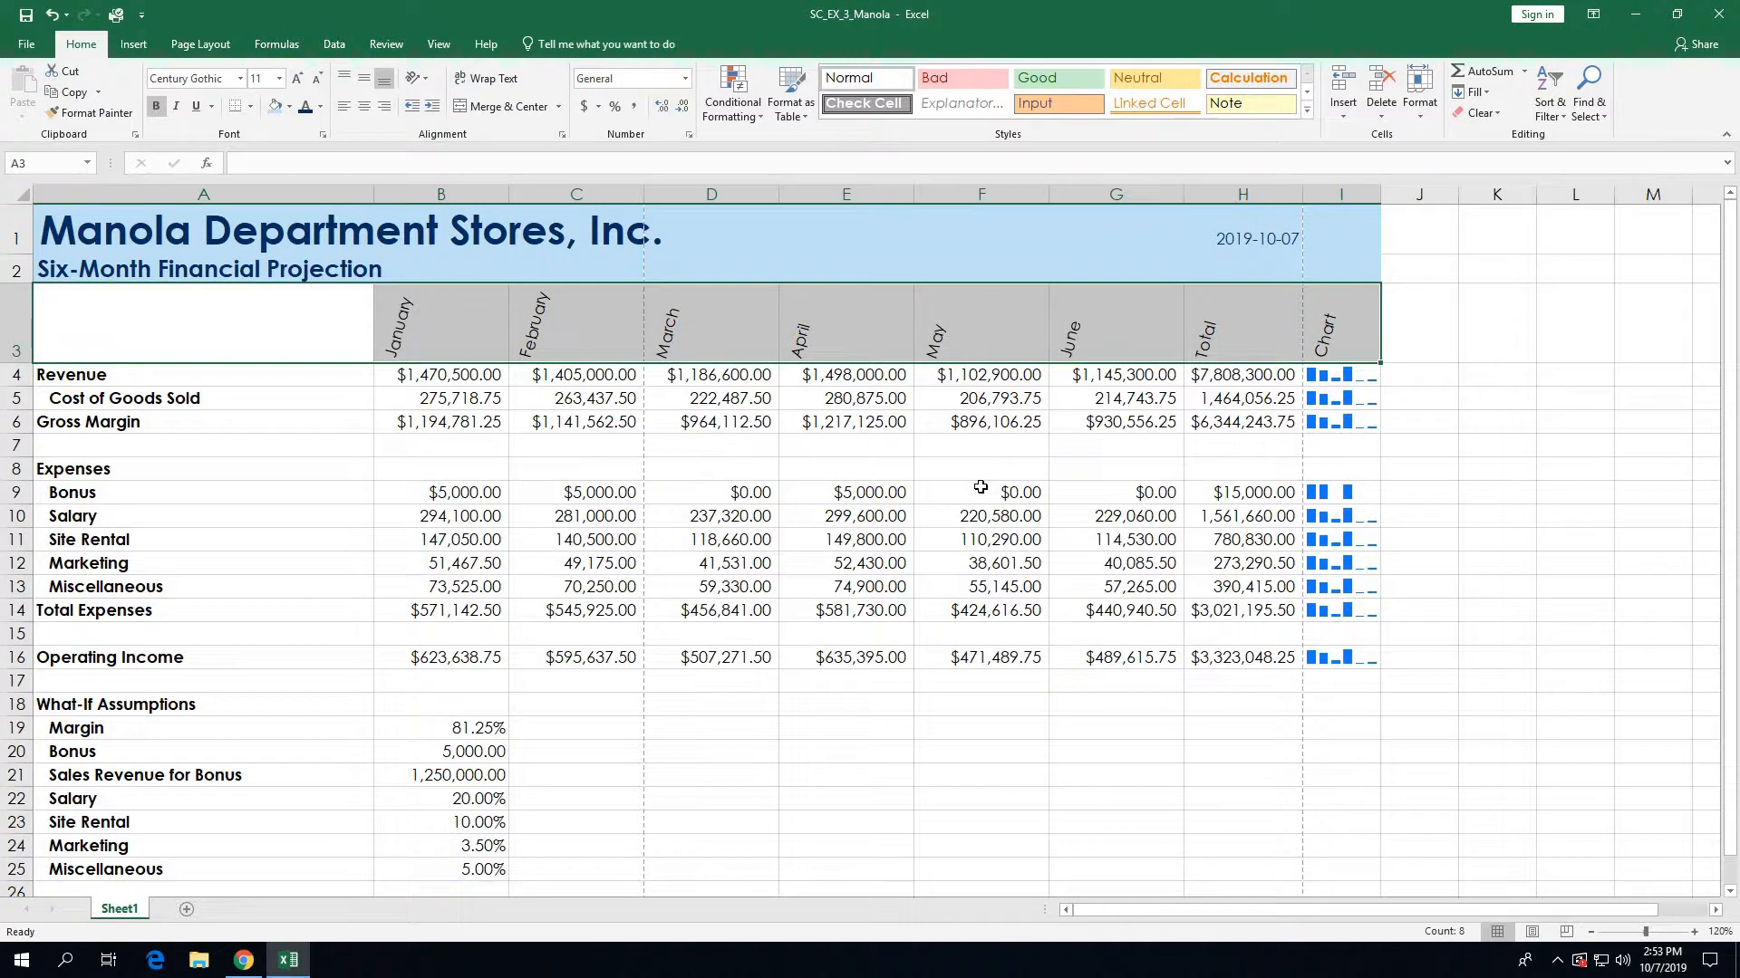
{"action": "left_click", "coordinate": [1307, 111]}
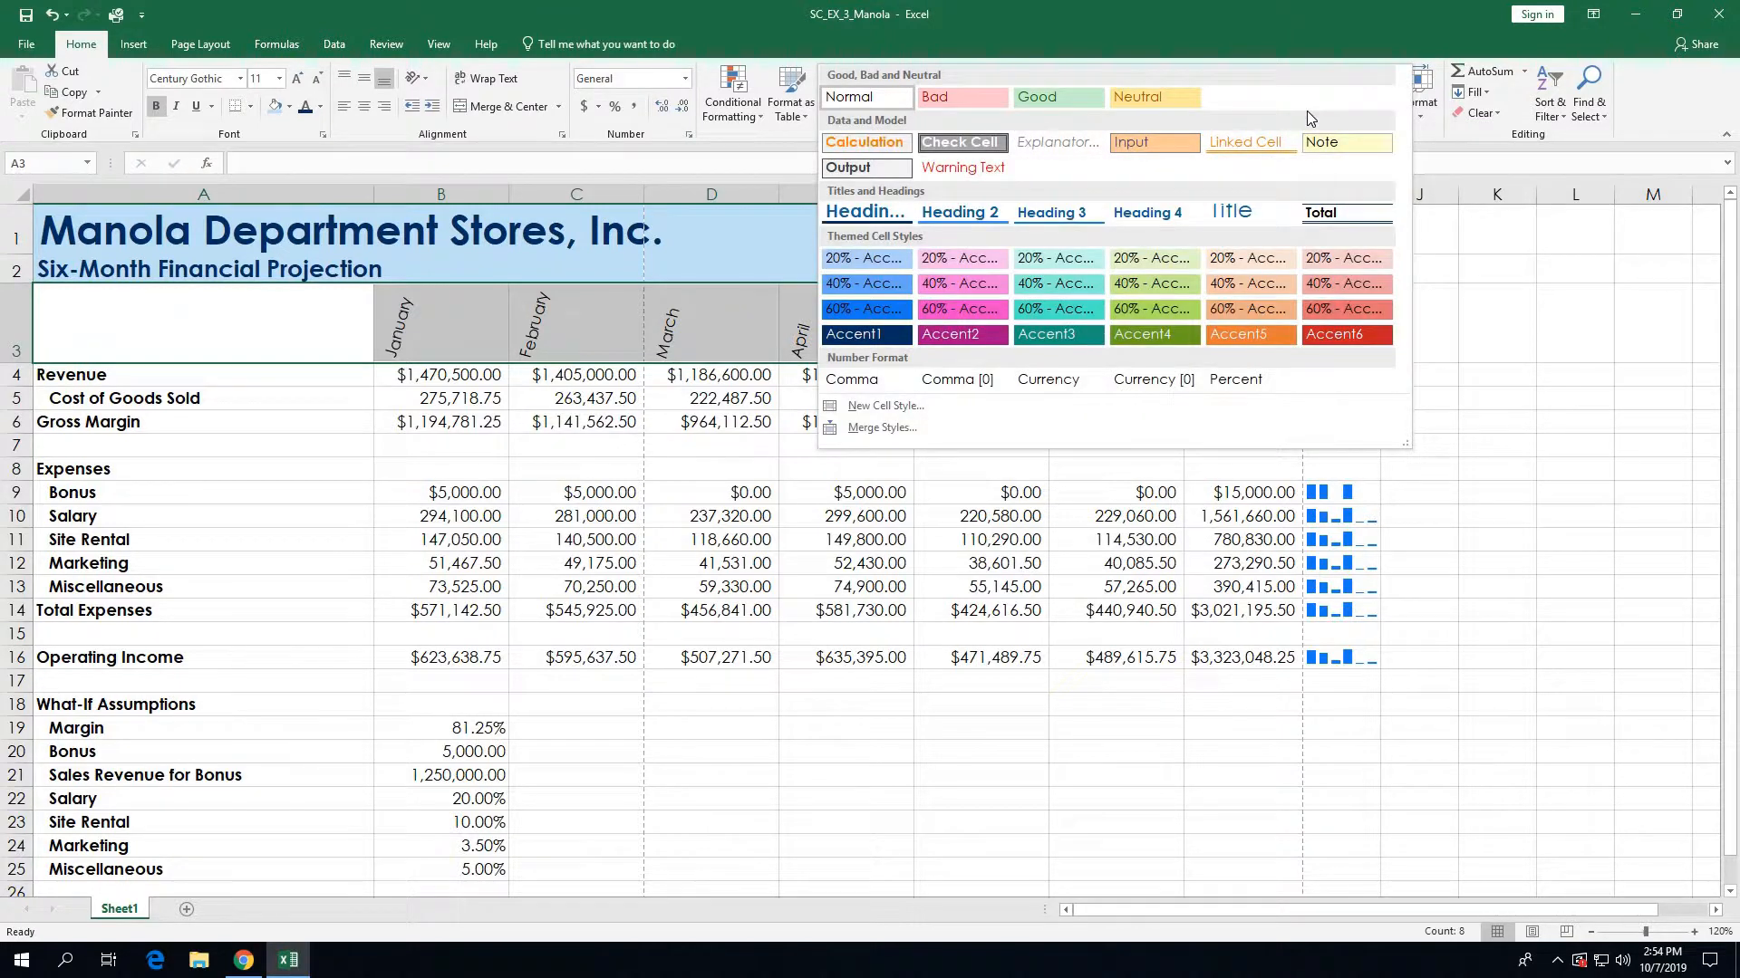
{"action": "left_click", "coordinate": [1075, 215]}
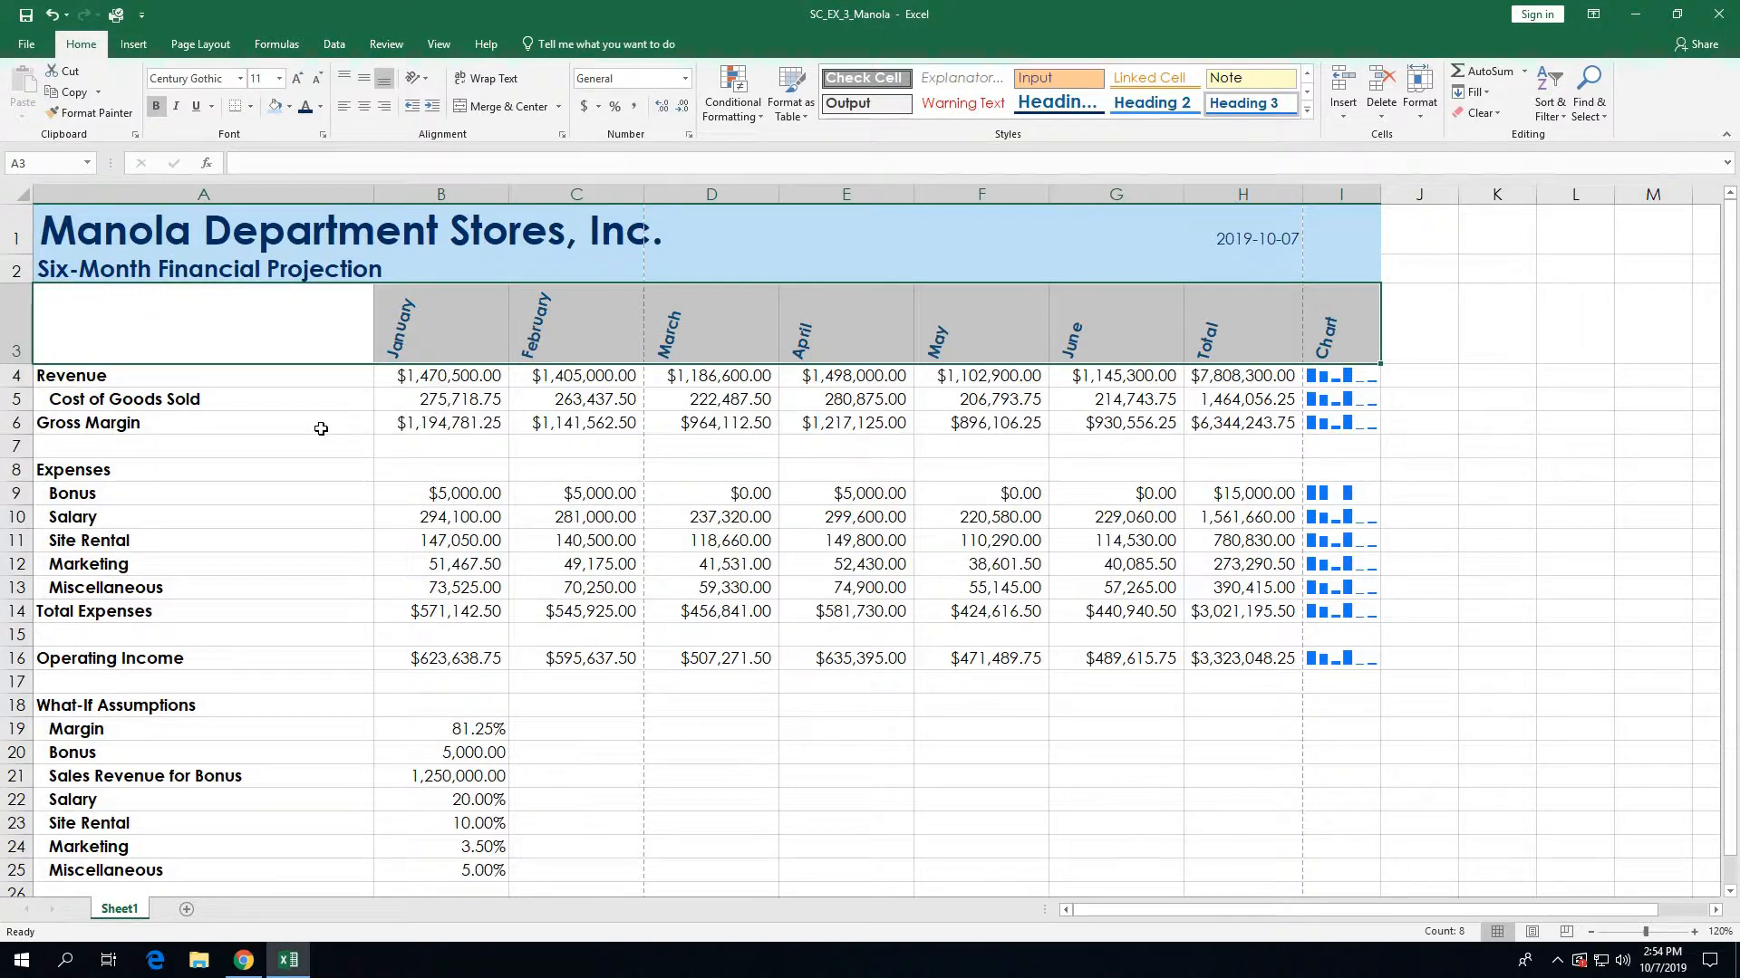
{"action": "left_click_drag", "start_coordinate": [320, 429], "coordinate": [1235, 424]}
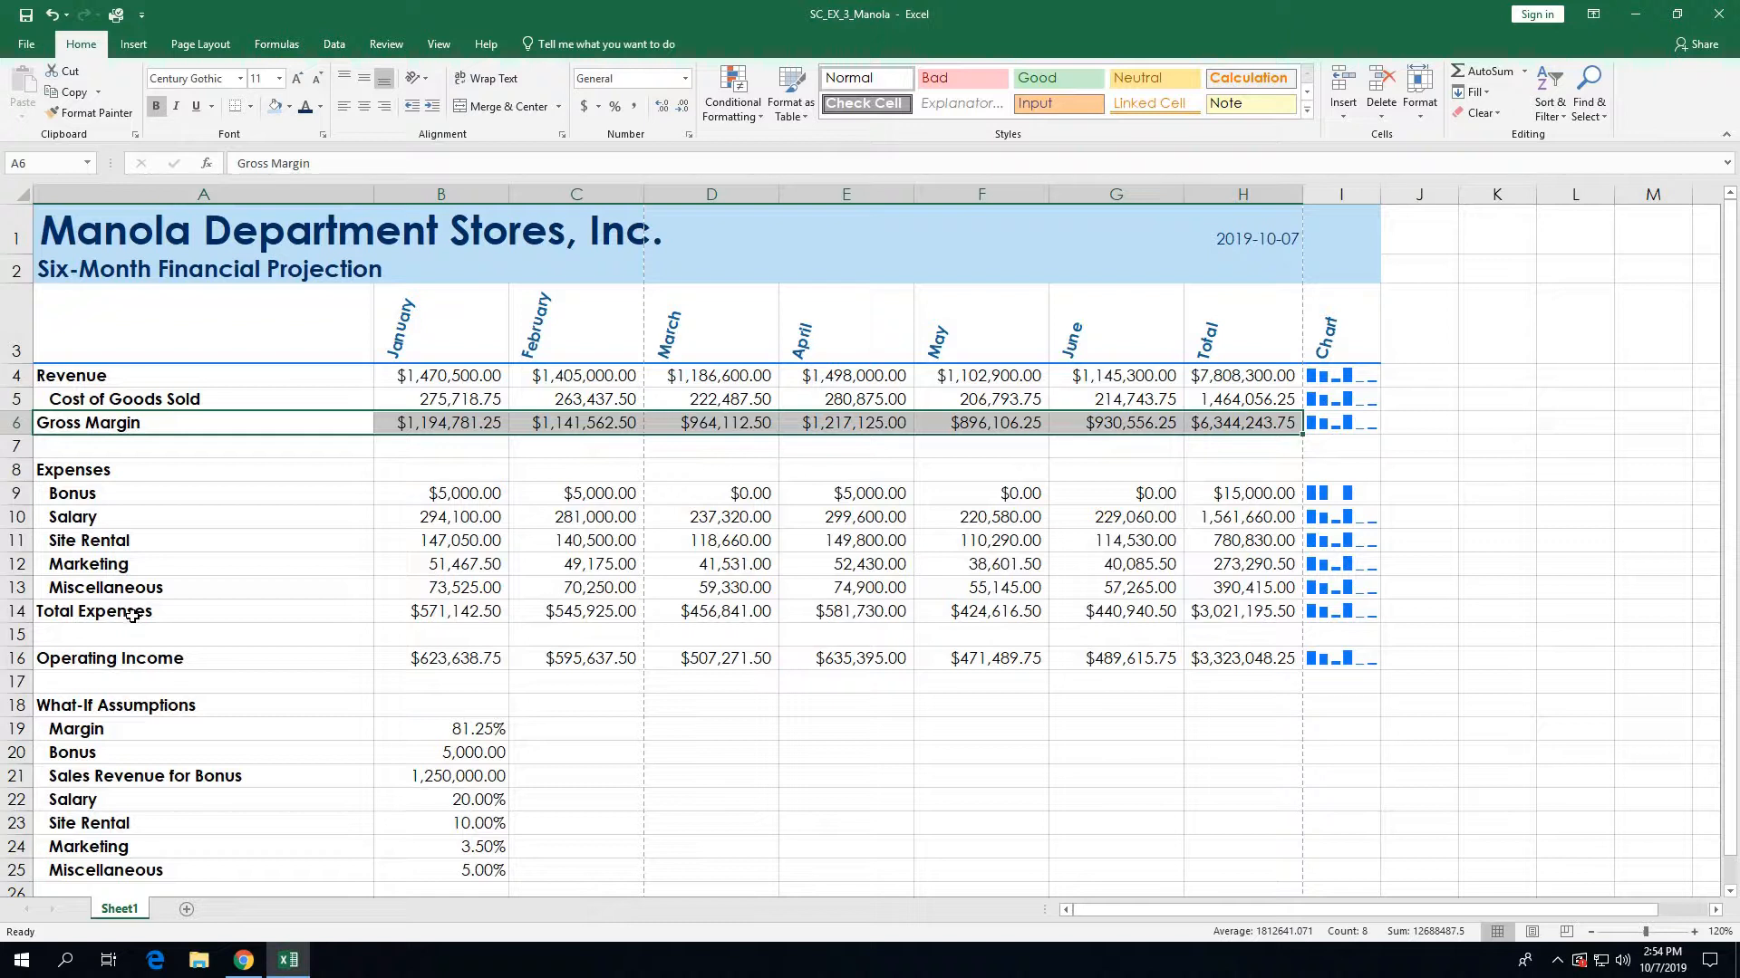
Step: Add the Total Expenses and Operating Income rows to the selection and apply the Total cell style
{"action": "left_click_drag", "start_coordinate": [133, 615], "coordinate": [1247, 617]}
{"action": "left_click_drag", "start_coordinate": [210, 662], "coordinate": [1223, 661]}
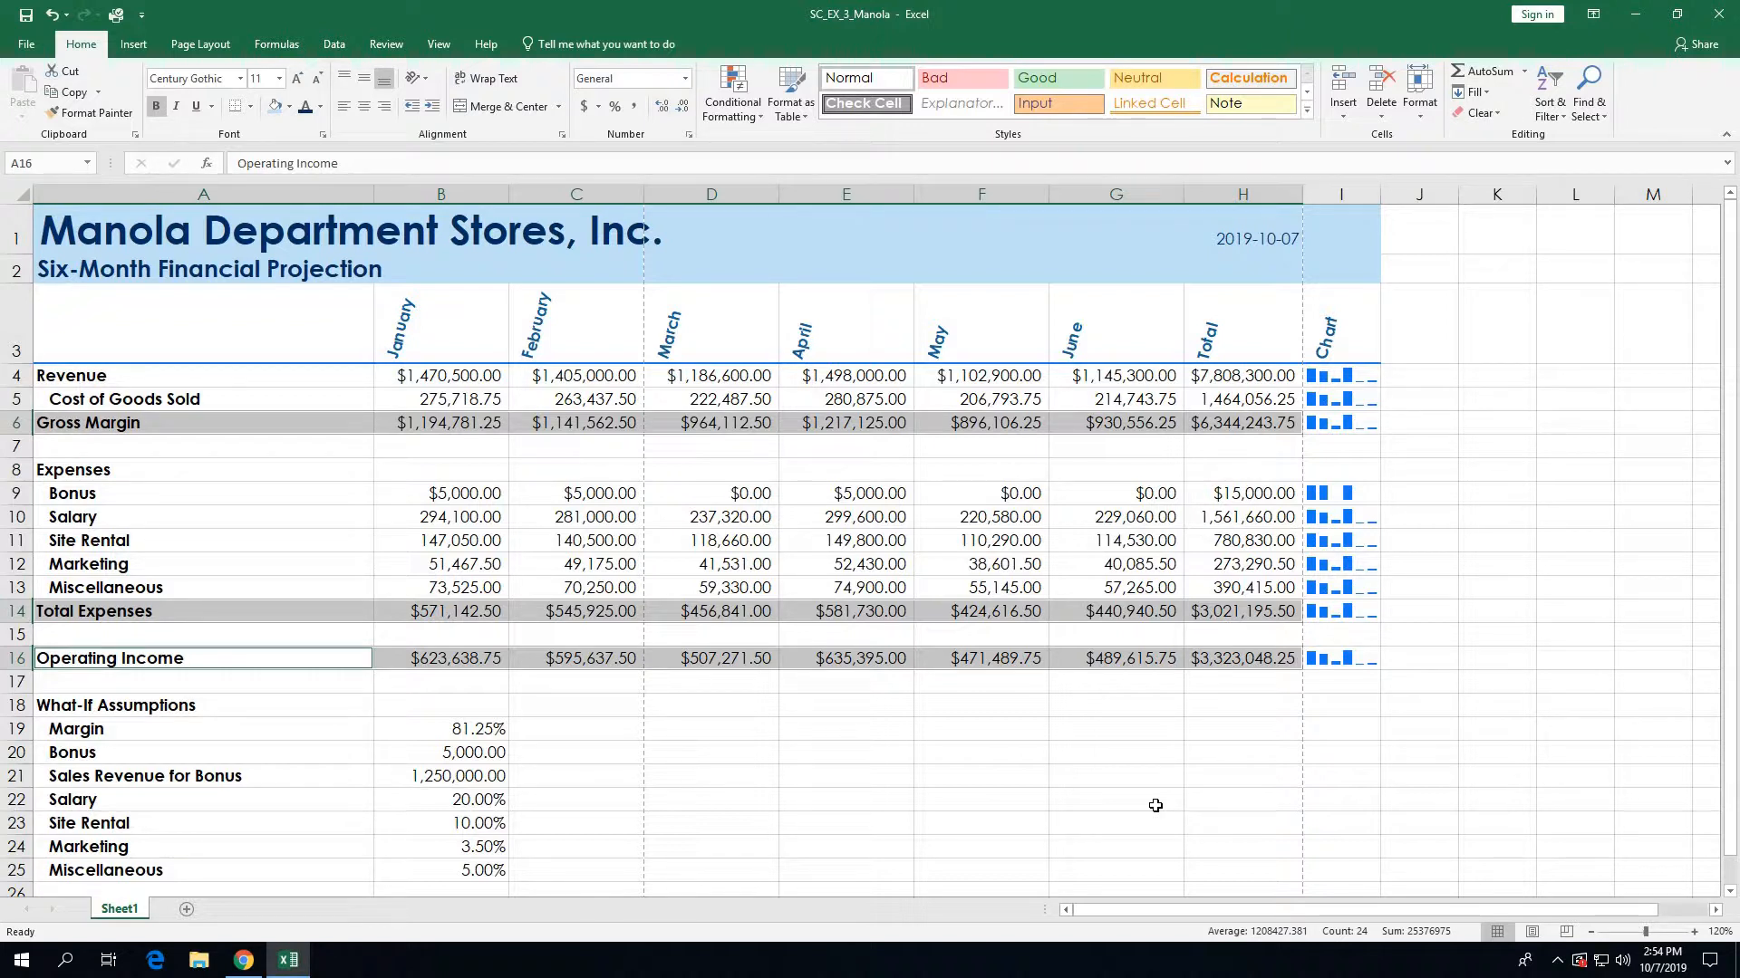
{"action": "left_click", "coordinate": [1307, 110]}
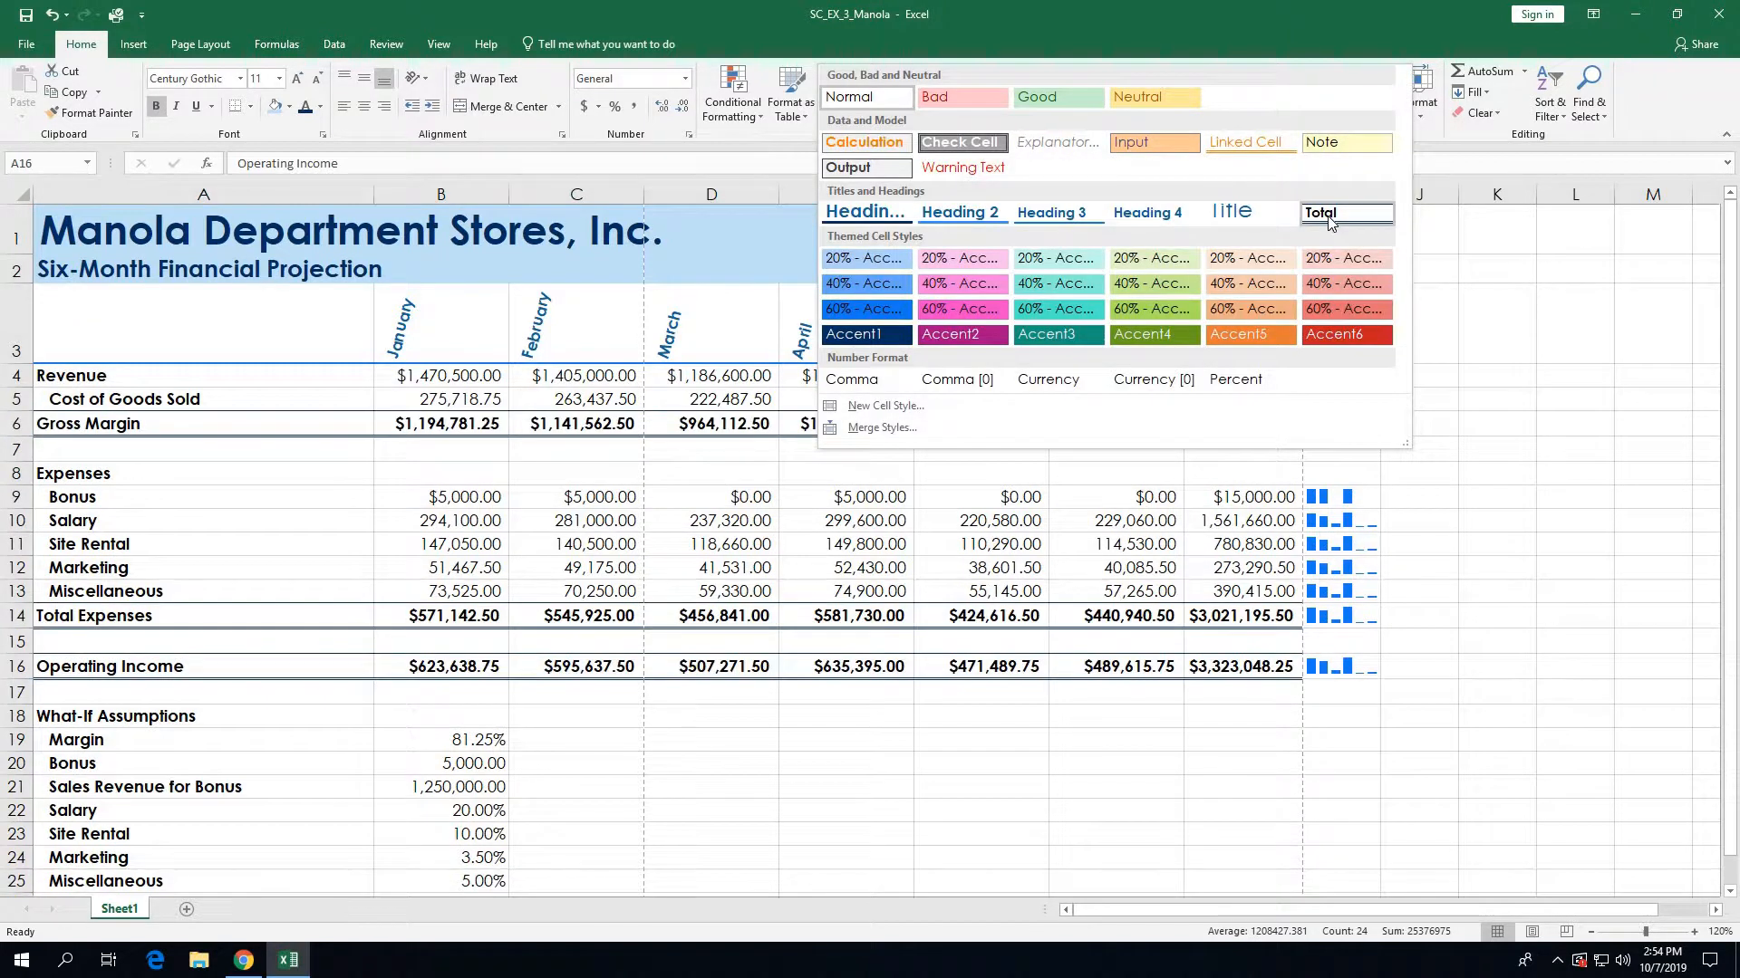
{"action": "left_click", "coordinate": [1329, 220]}
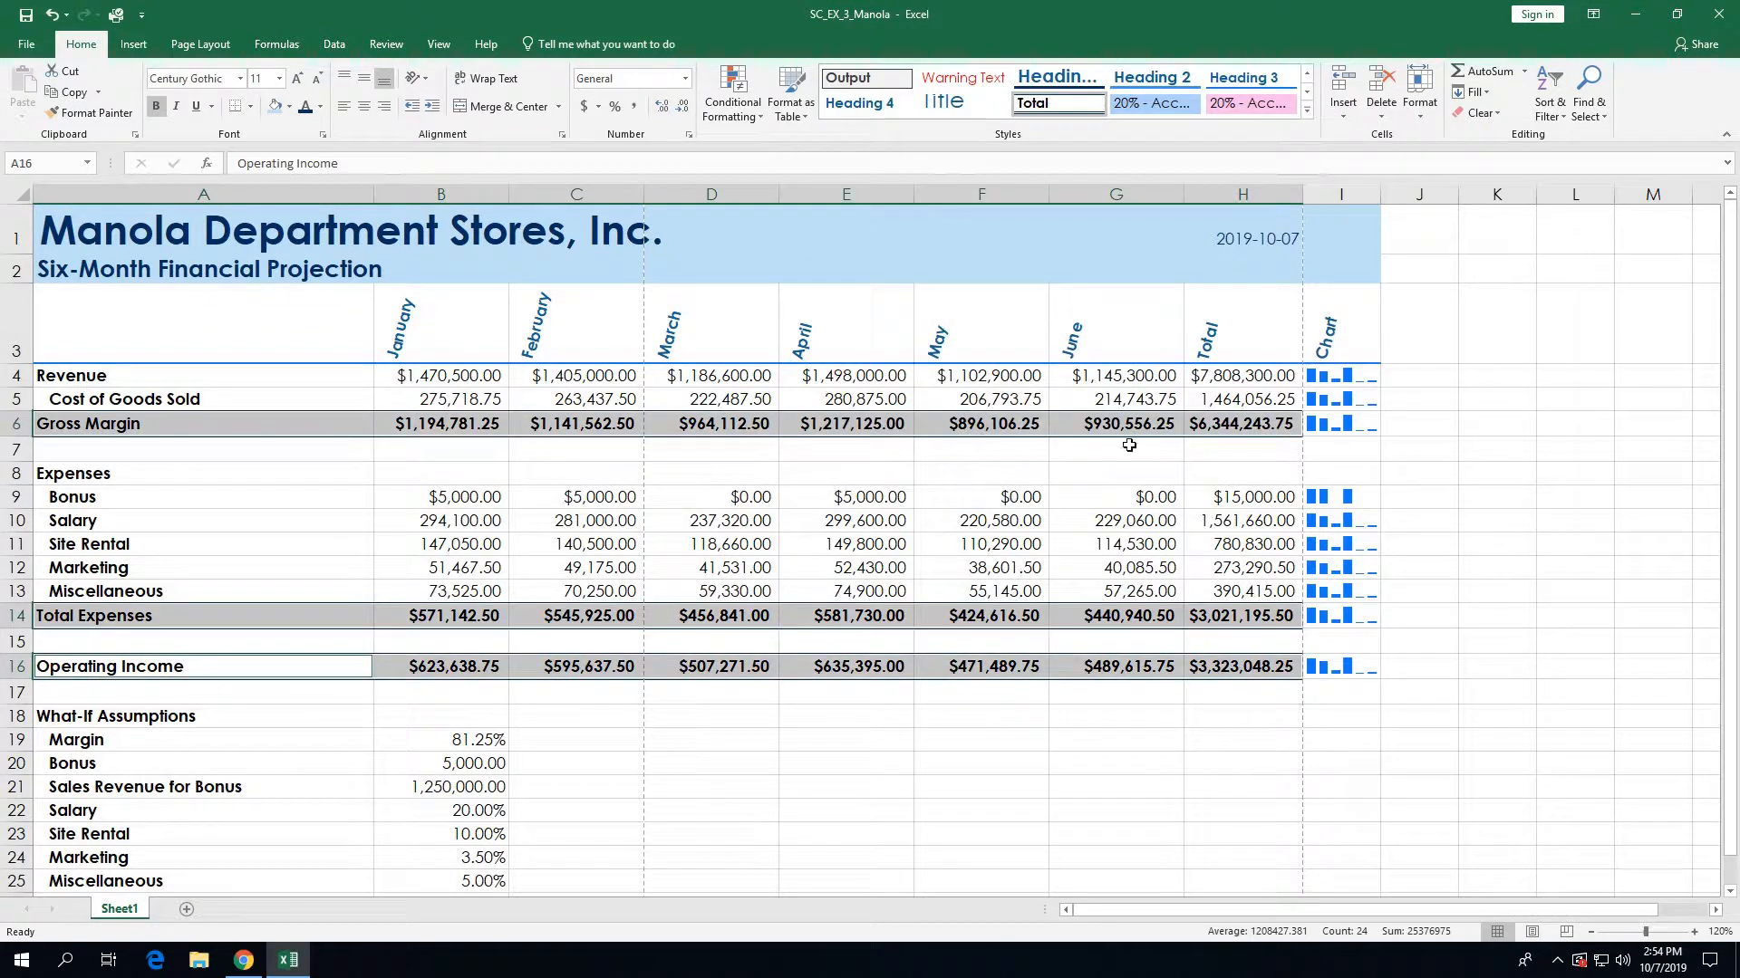
{"action": "left_click", "coordinate": [935, 769]}
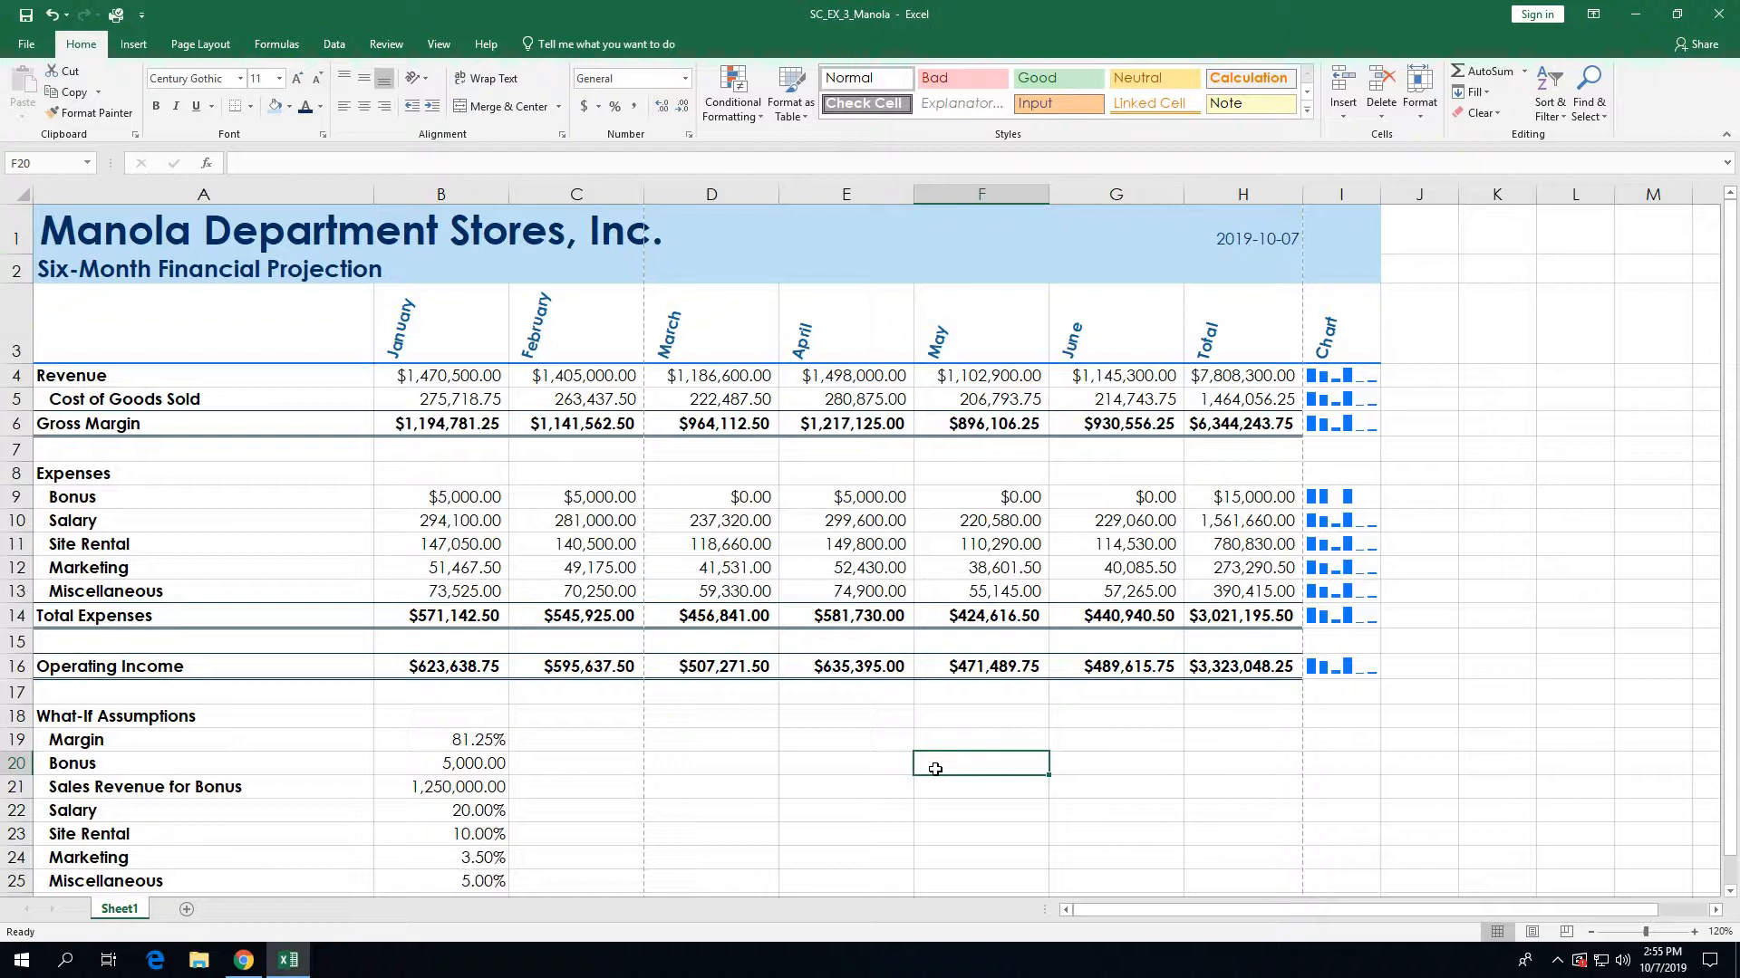
Step: Give the A4 Revenue label a light blue fill and blue font colour
{"action": "left_click", "coordinate": [147, 374]}
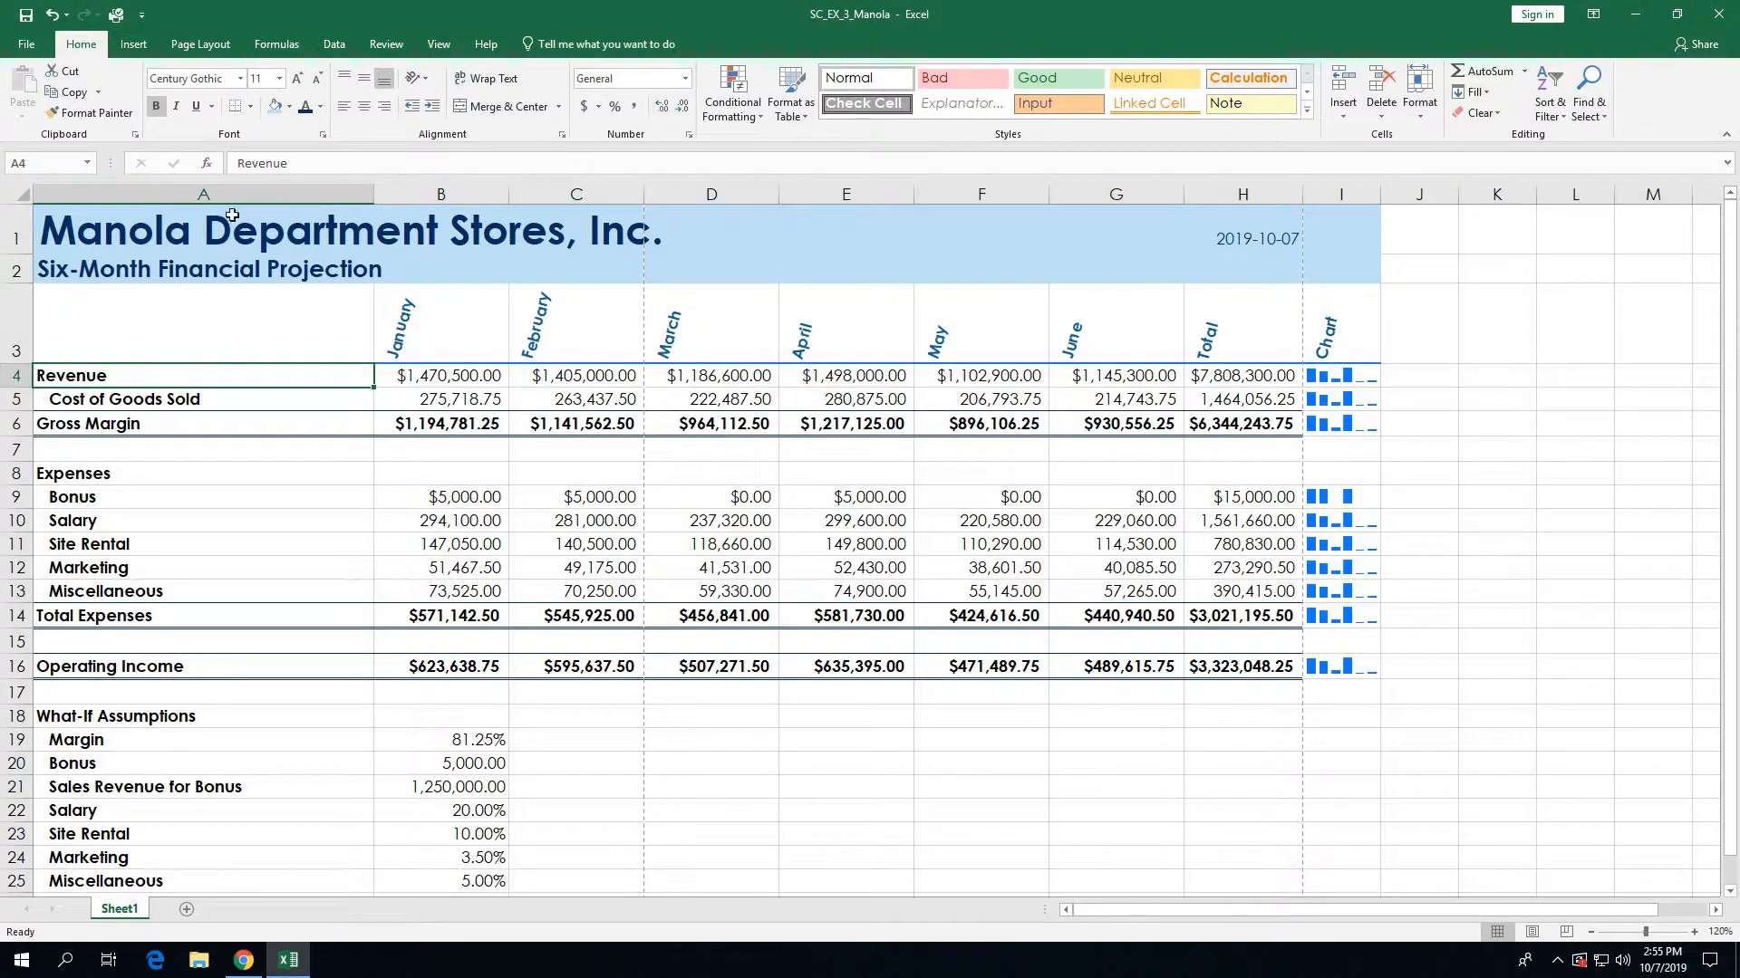
{"action": "left_click", "coordinate": [277, 108]}
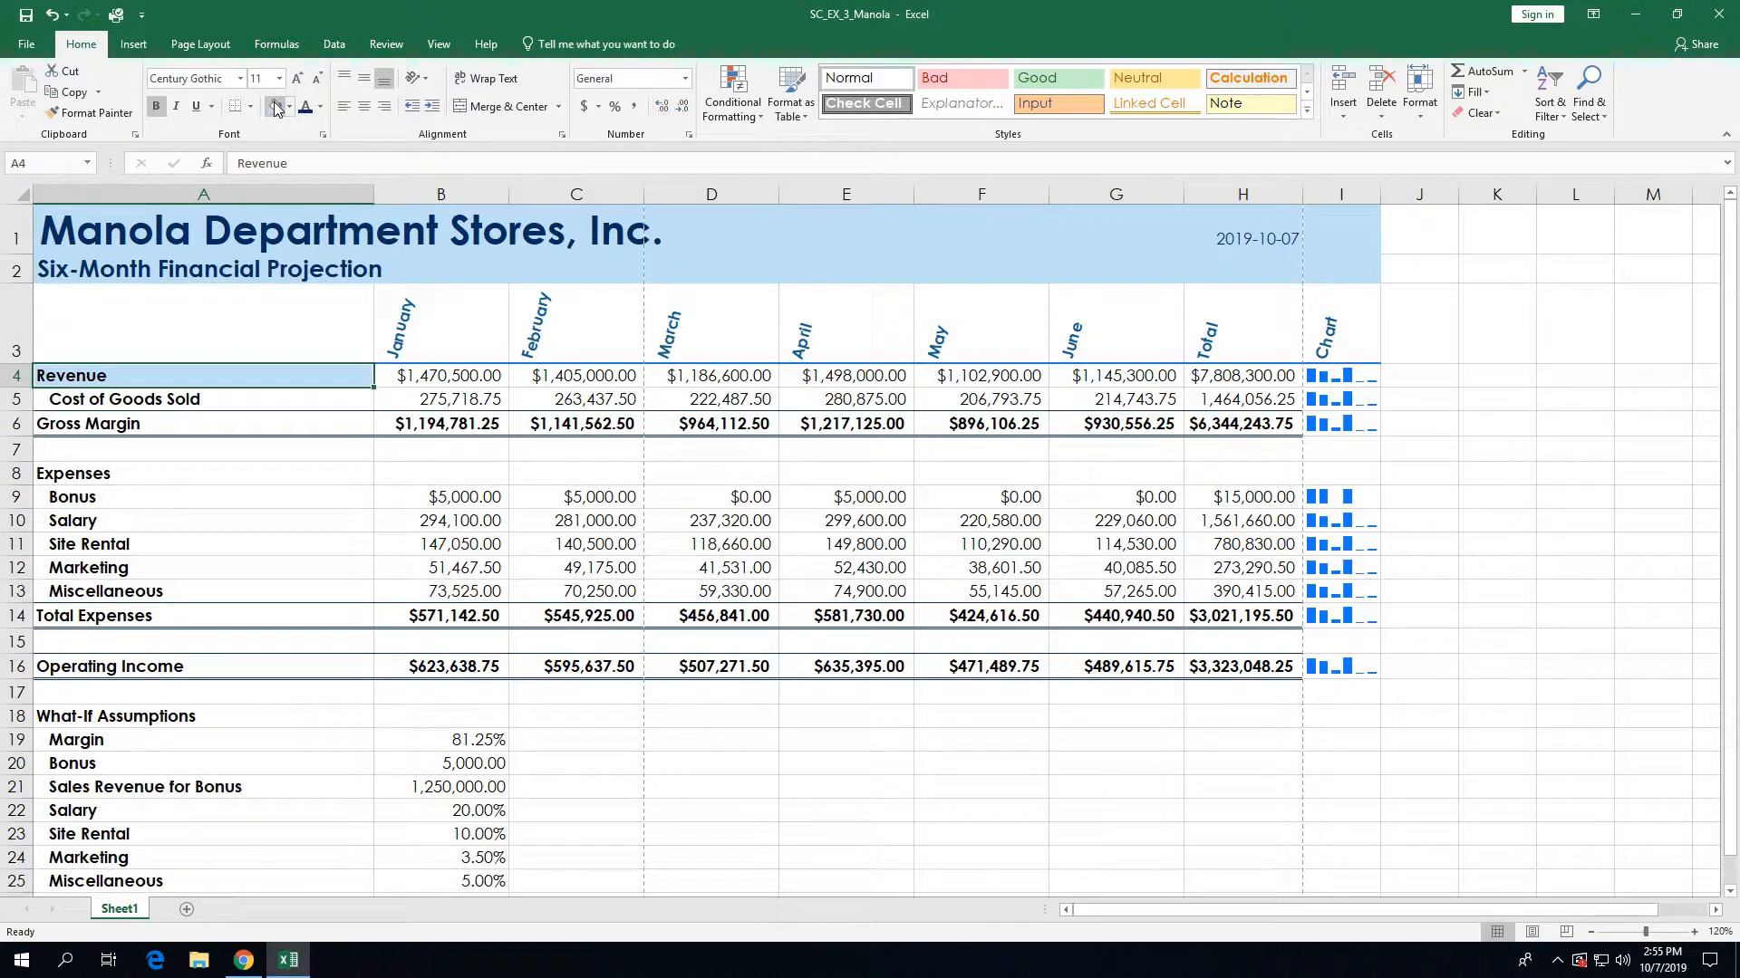
{"action": "left_click", "coordinate": [307, 108]}
Step: Use Format Painter to copy A4's styling onto Gross Margin and Operating Income A16:H16
{"action": "left_click", "coordinate": [105, 110]}
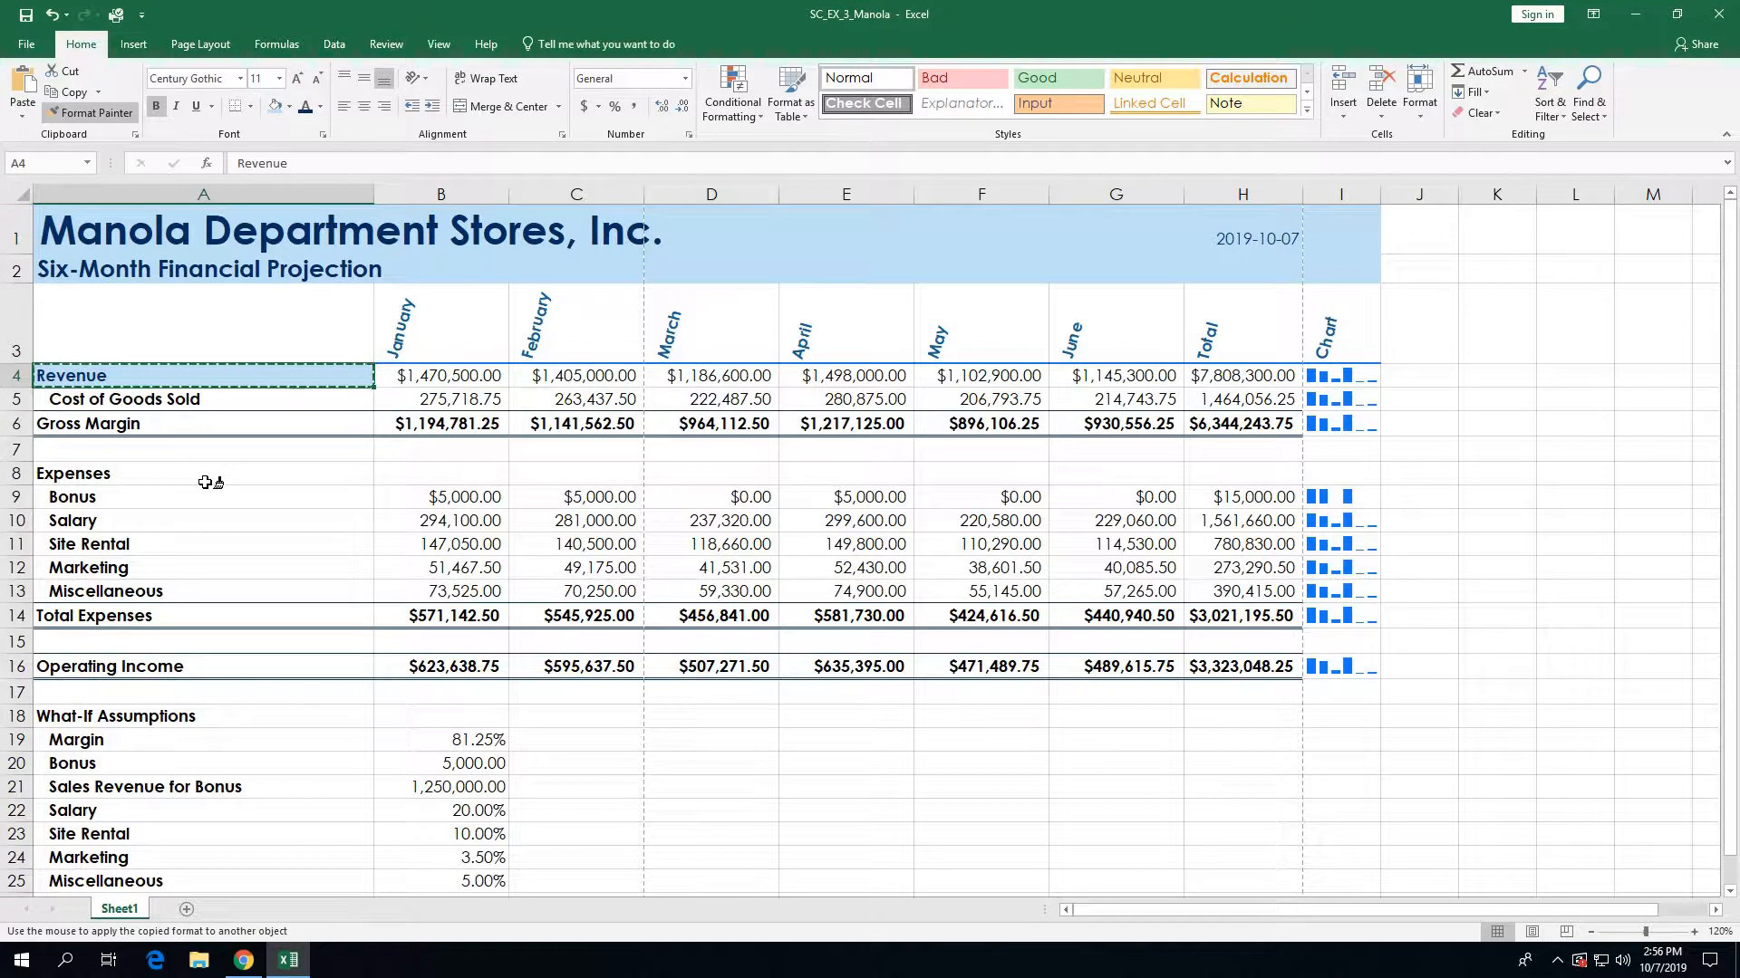
{"action": "left_click", "coordinate": [188, 423]}
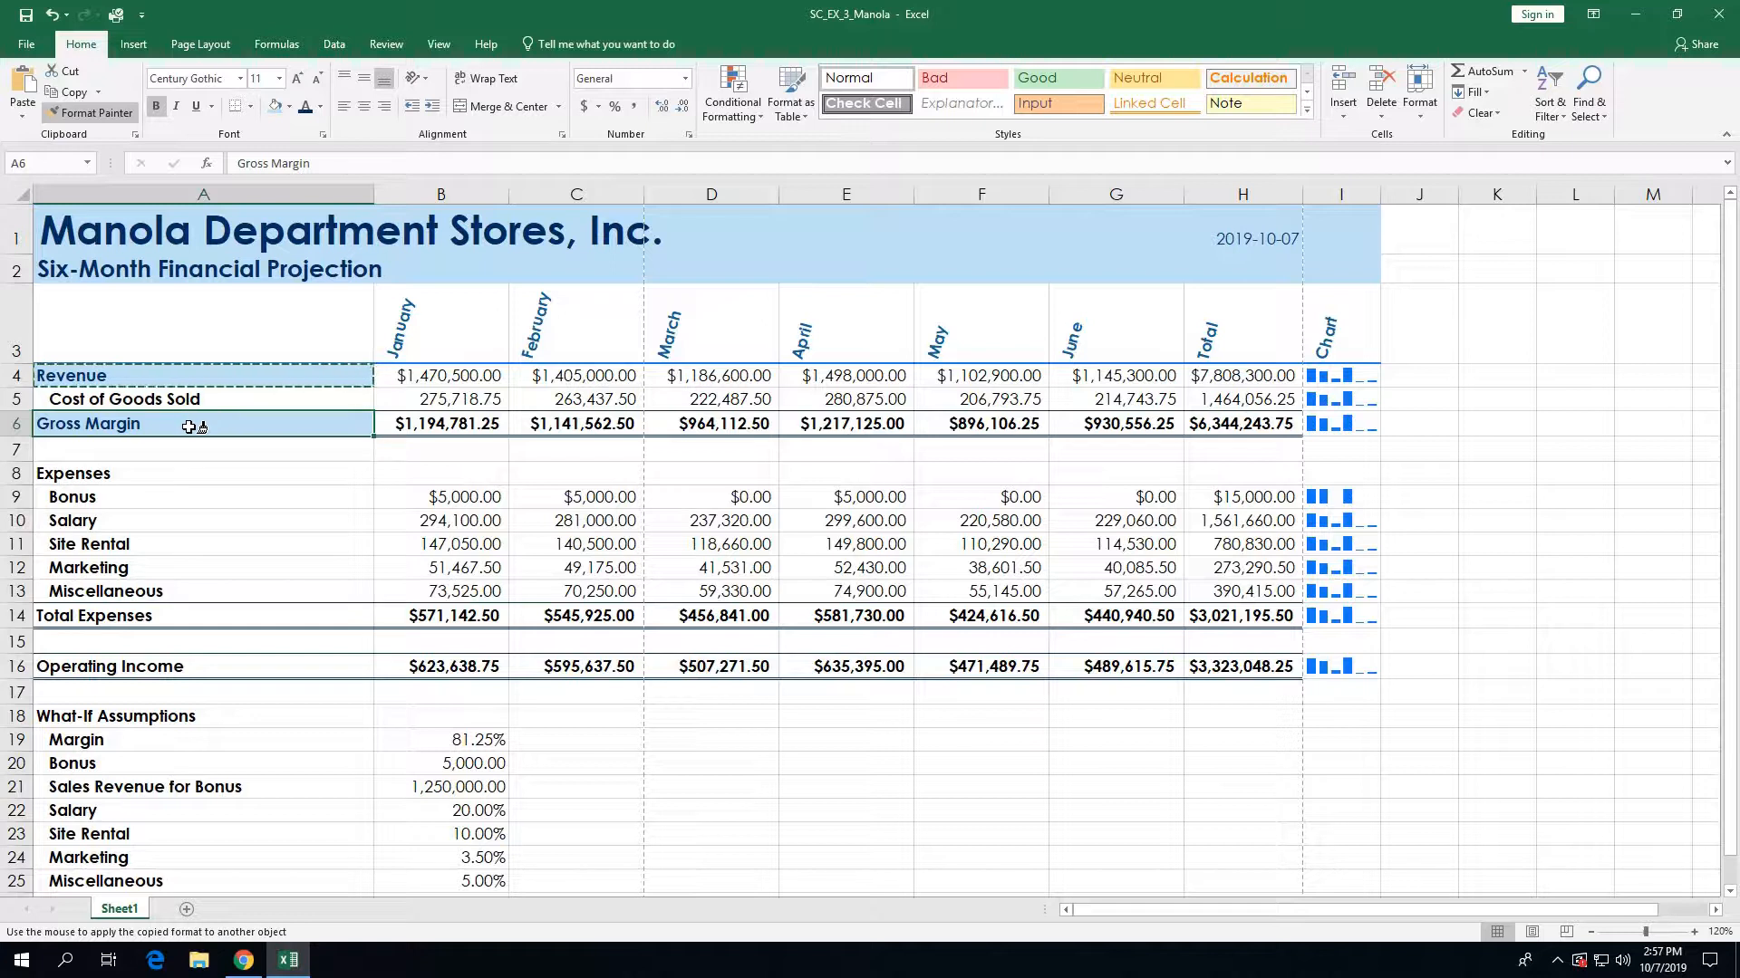
{"action": "left_click", "coordinate": [177, 664]}
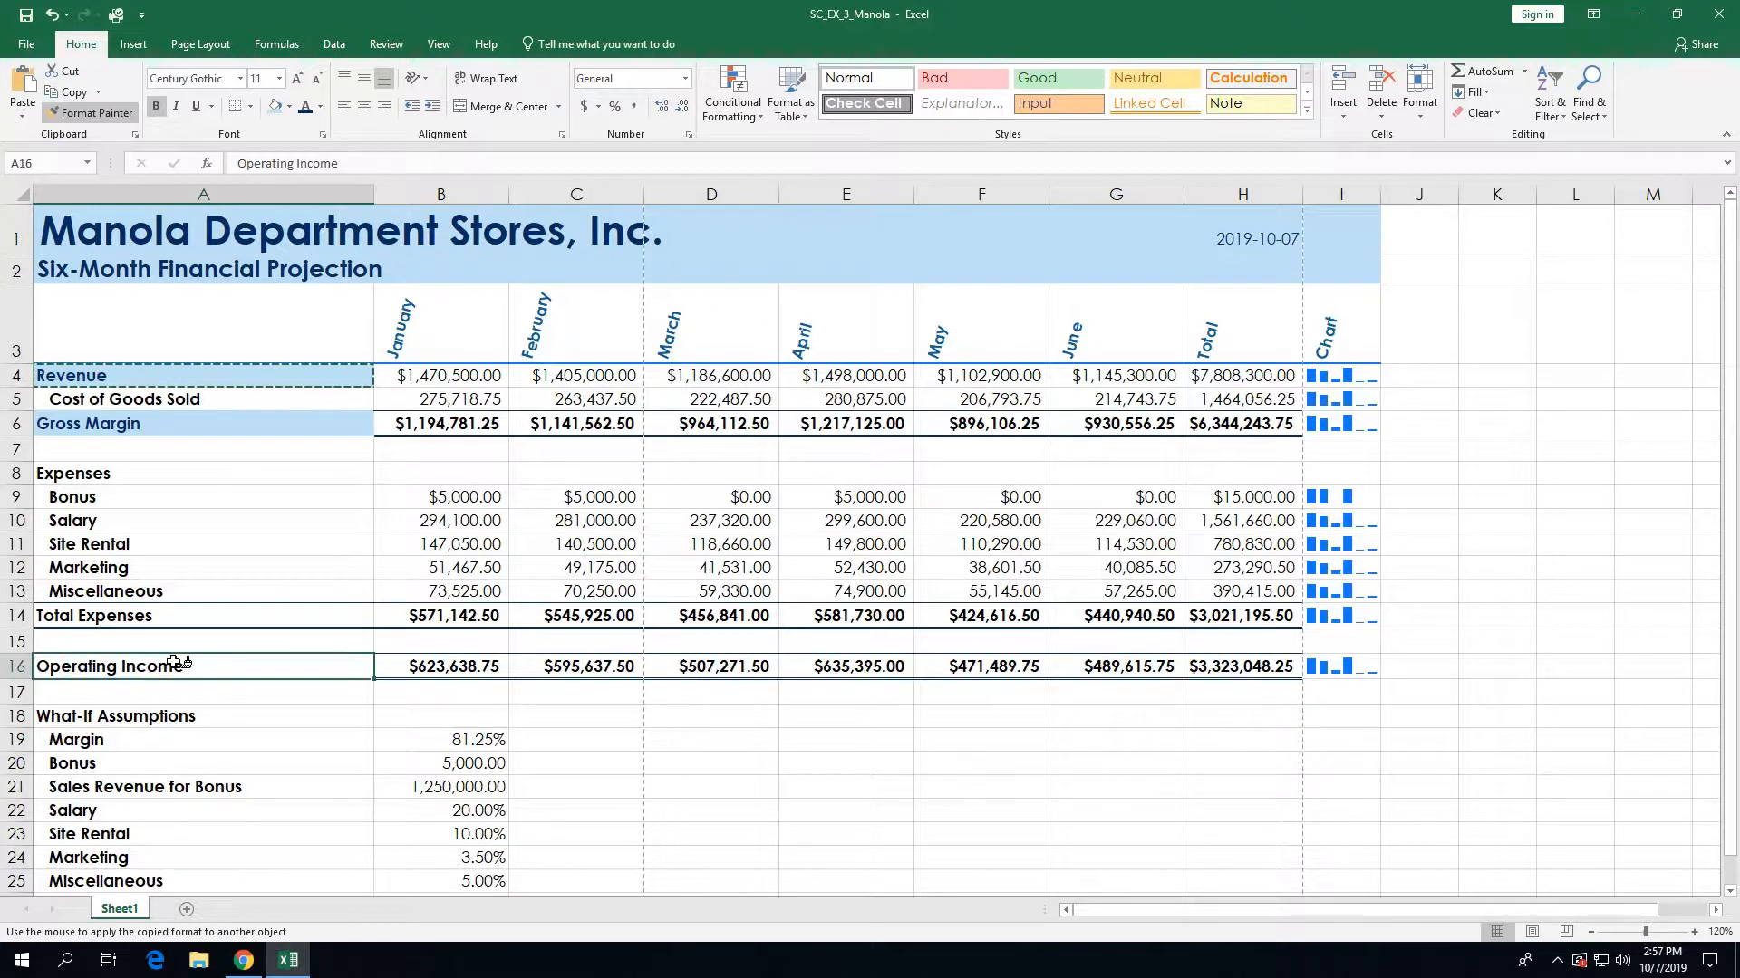
{"action": "left_click_drag", "start_coordinate": [385, 666], "coordinate": [1218, 671]}
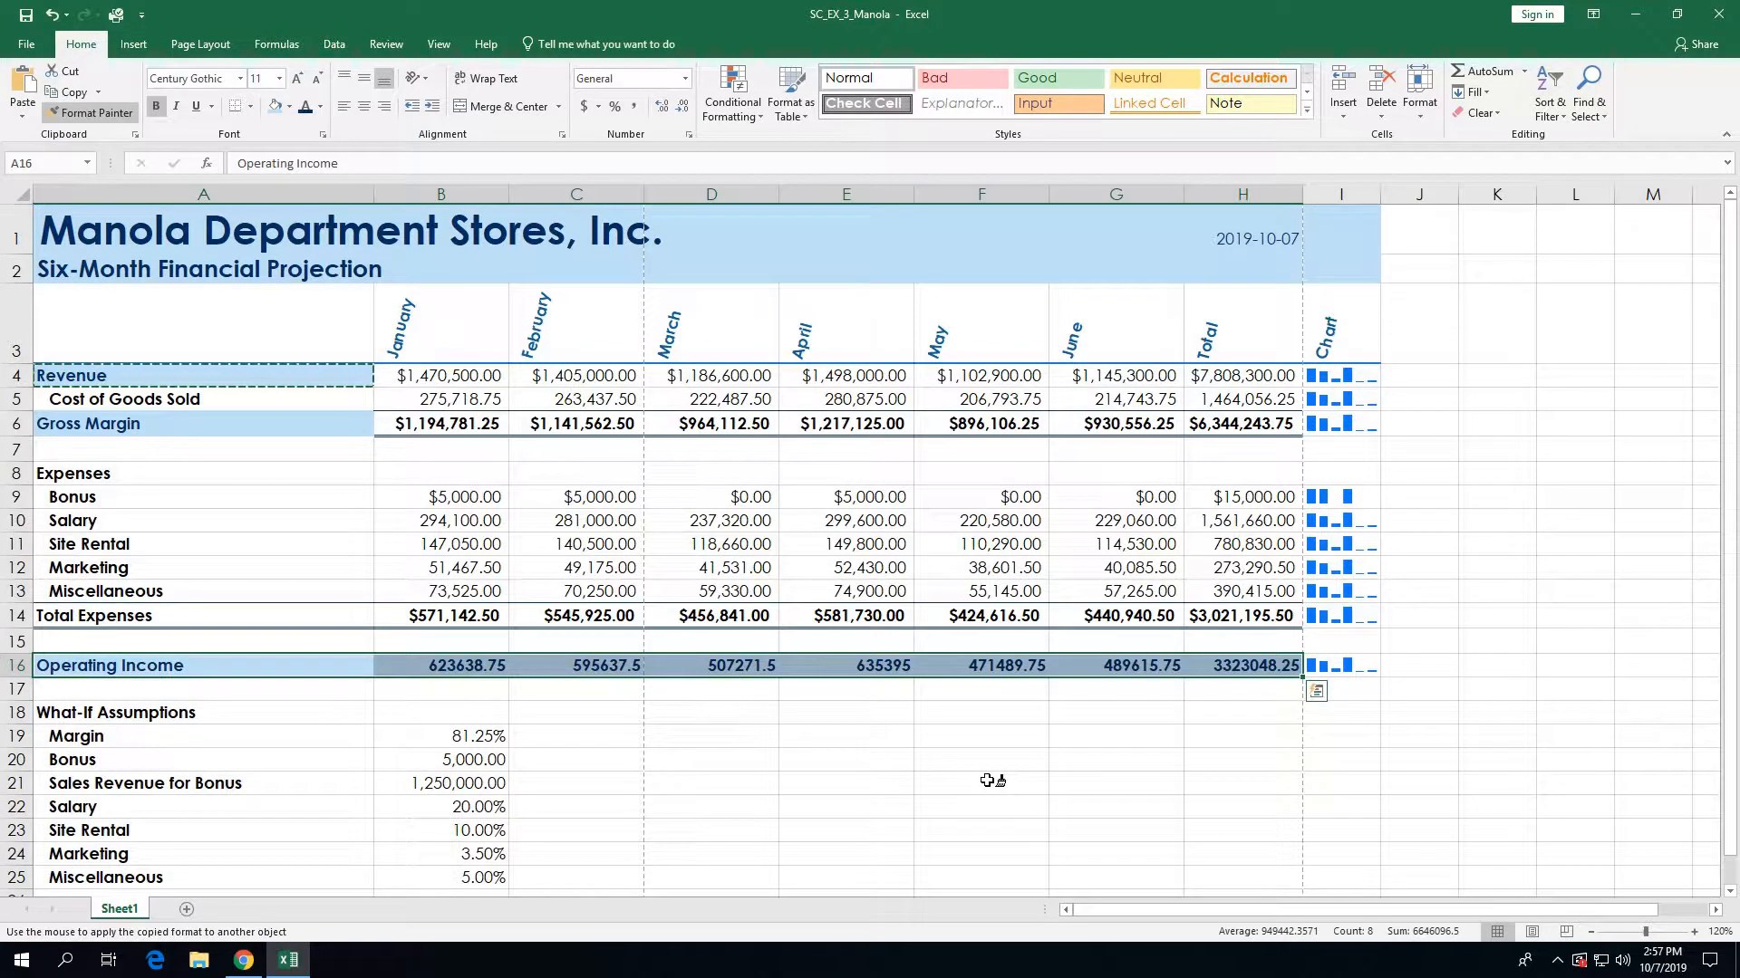
{"action": "left_click", "coordinate": [113, 115]}
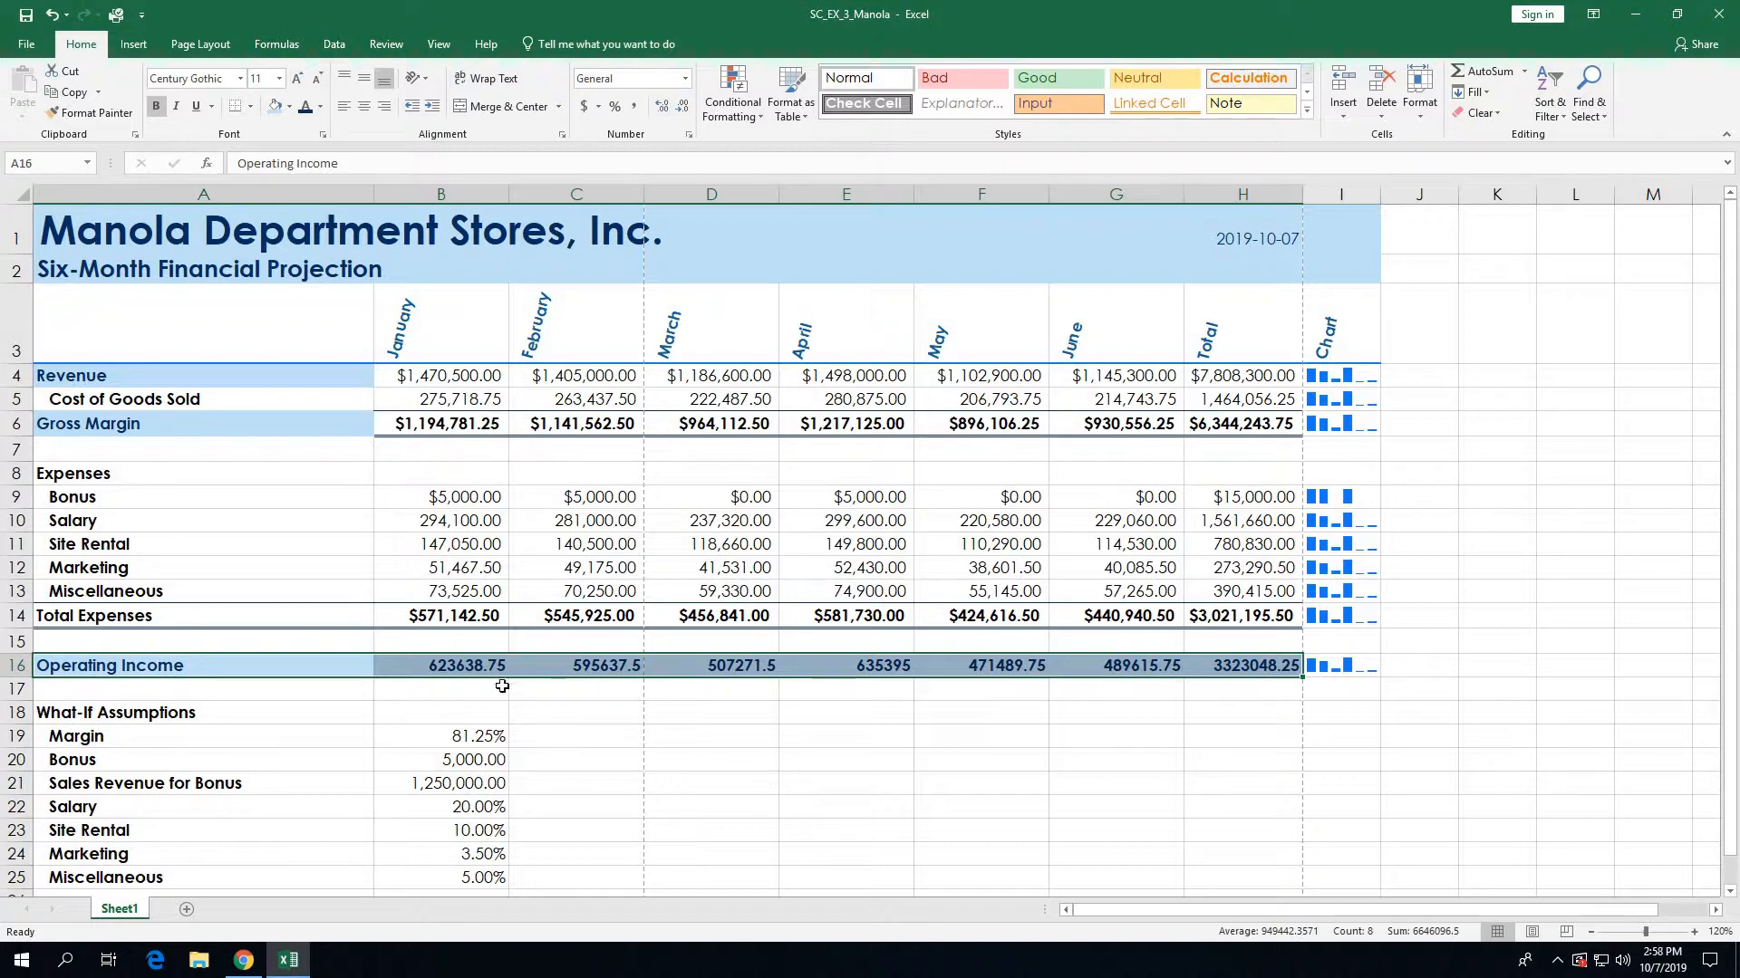
Step: Format B16:H16 as Currency with two decimals and red ($1,234.10) negatives
{"action": "left_click", "coordinate": [482, 667]}
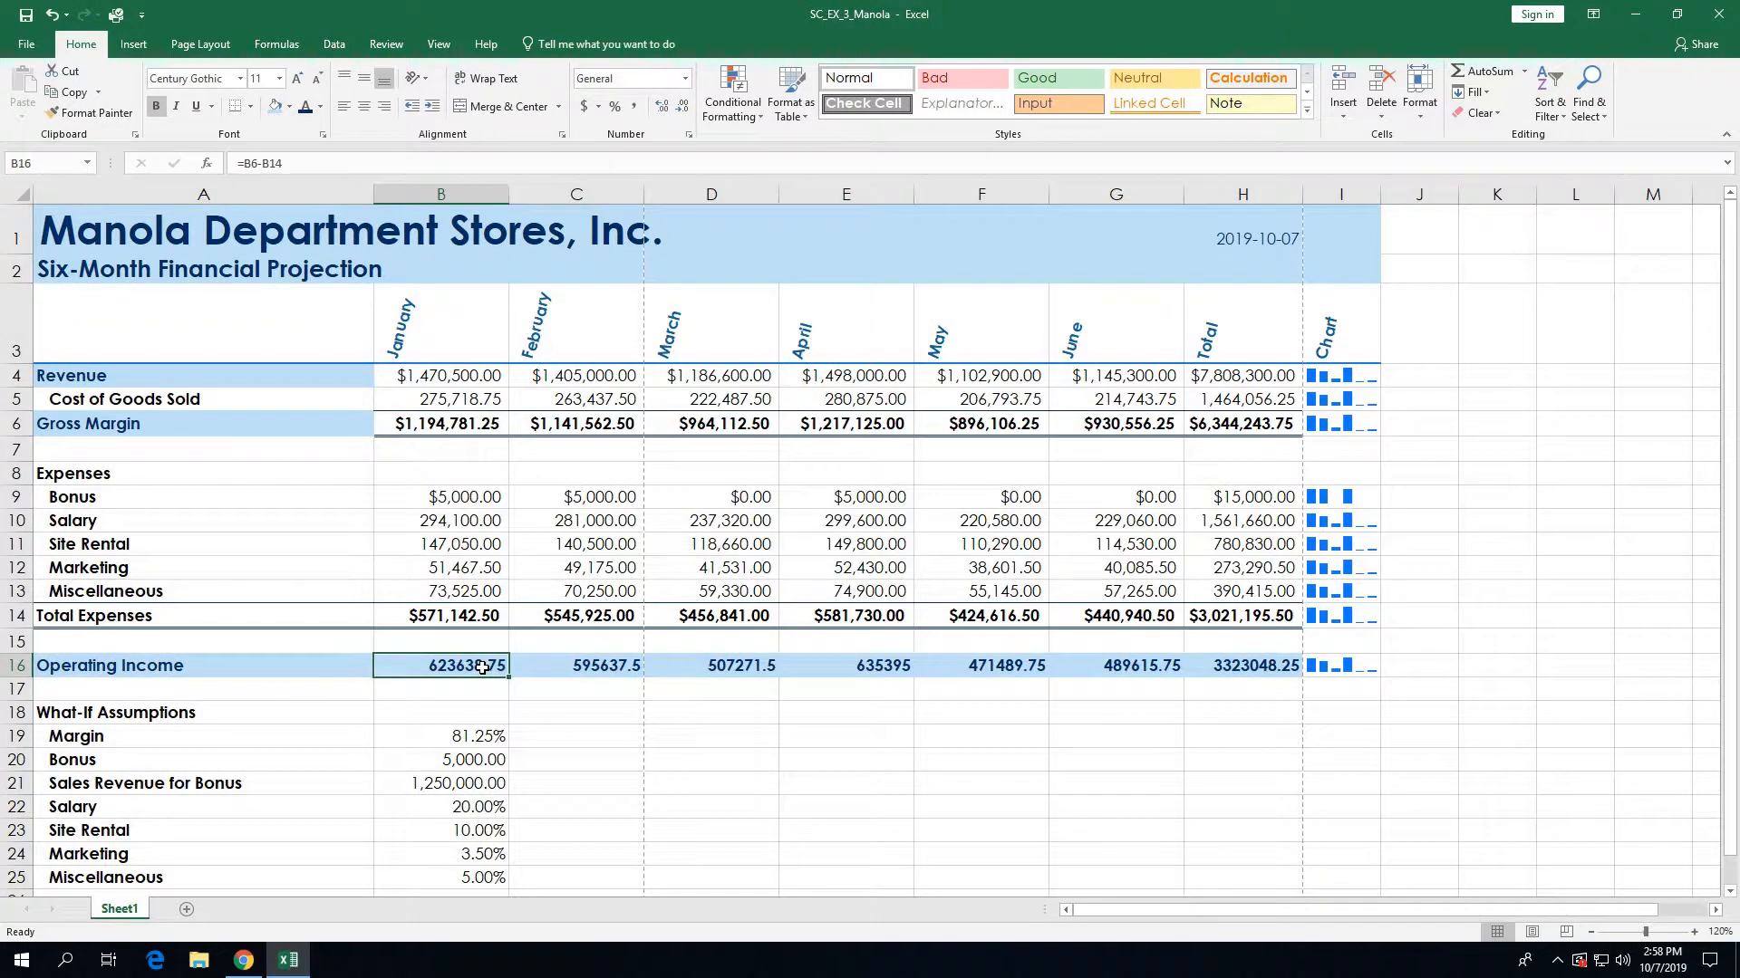
{"action": "left_click_drag", "start_coordinate": [482, 667], "coordinate": [1234, 668]}
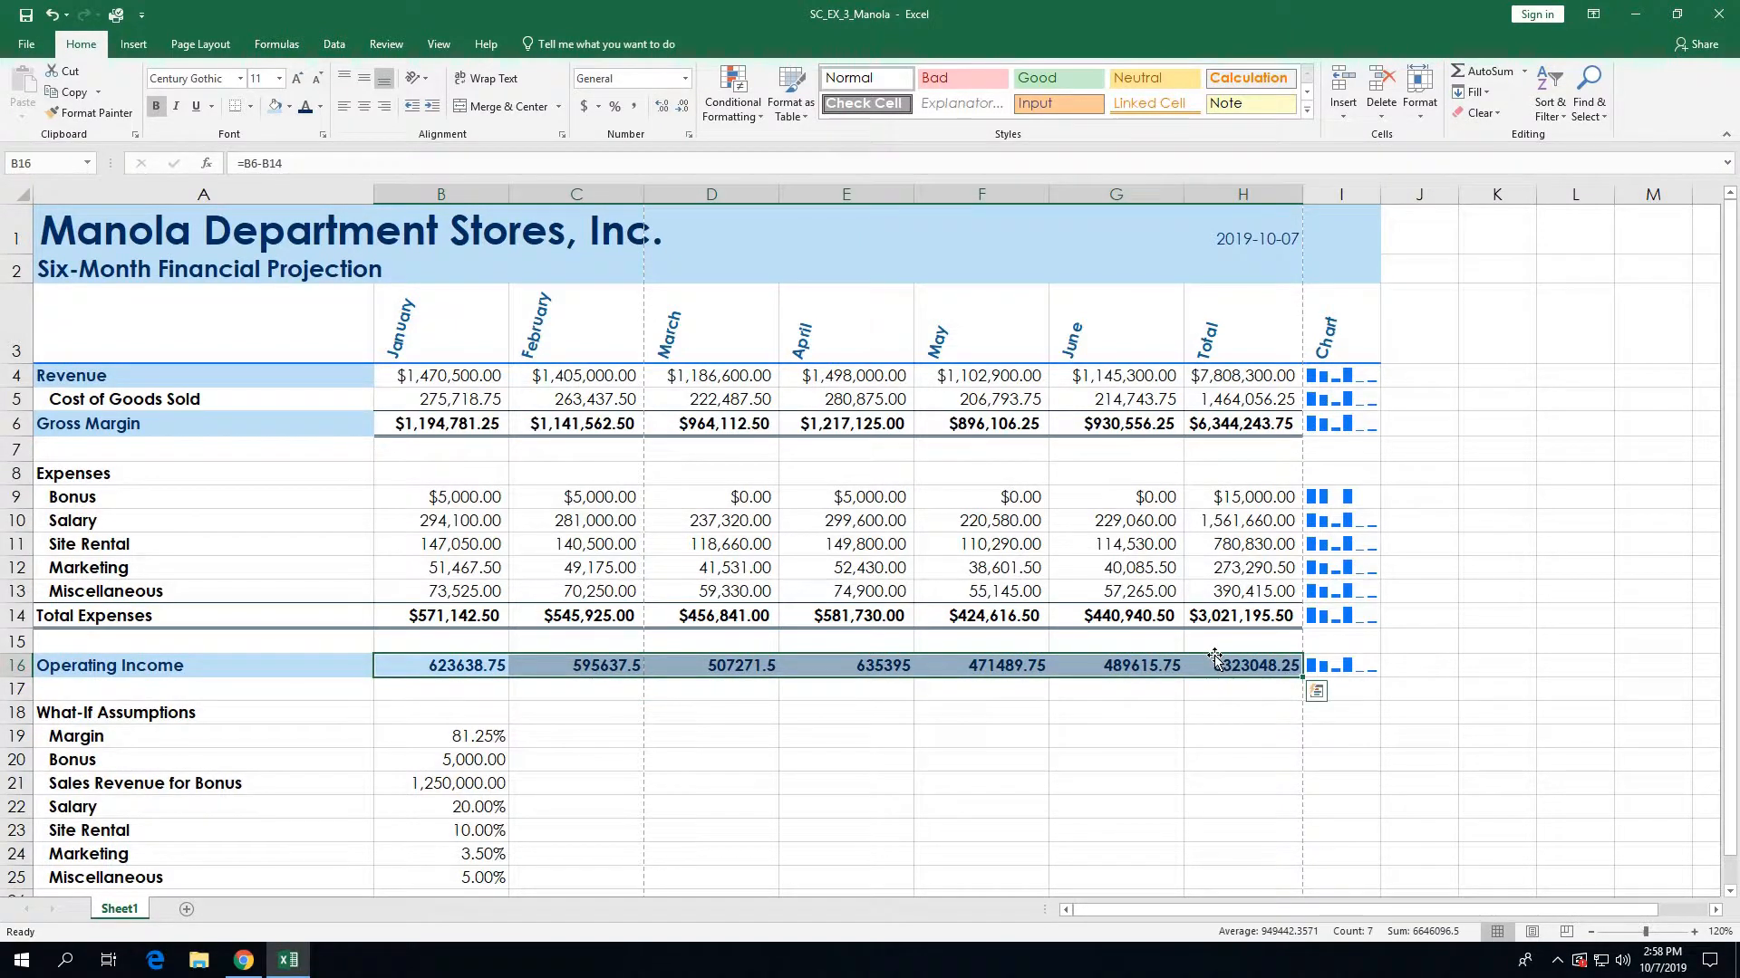
{"action": "left_click", "coordinate": [689, 135]}
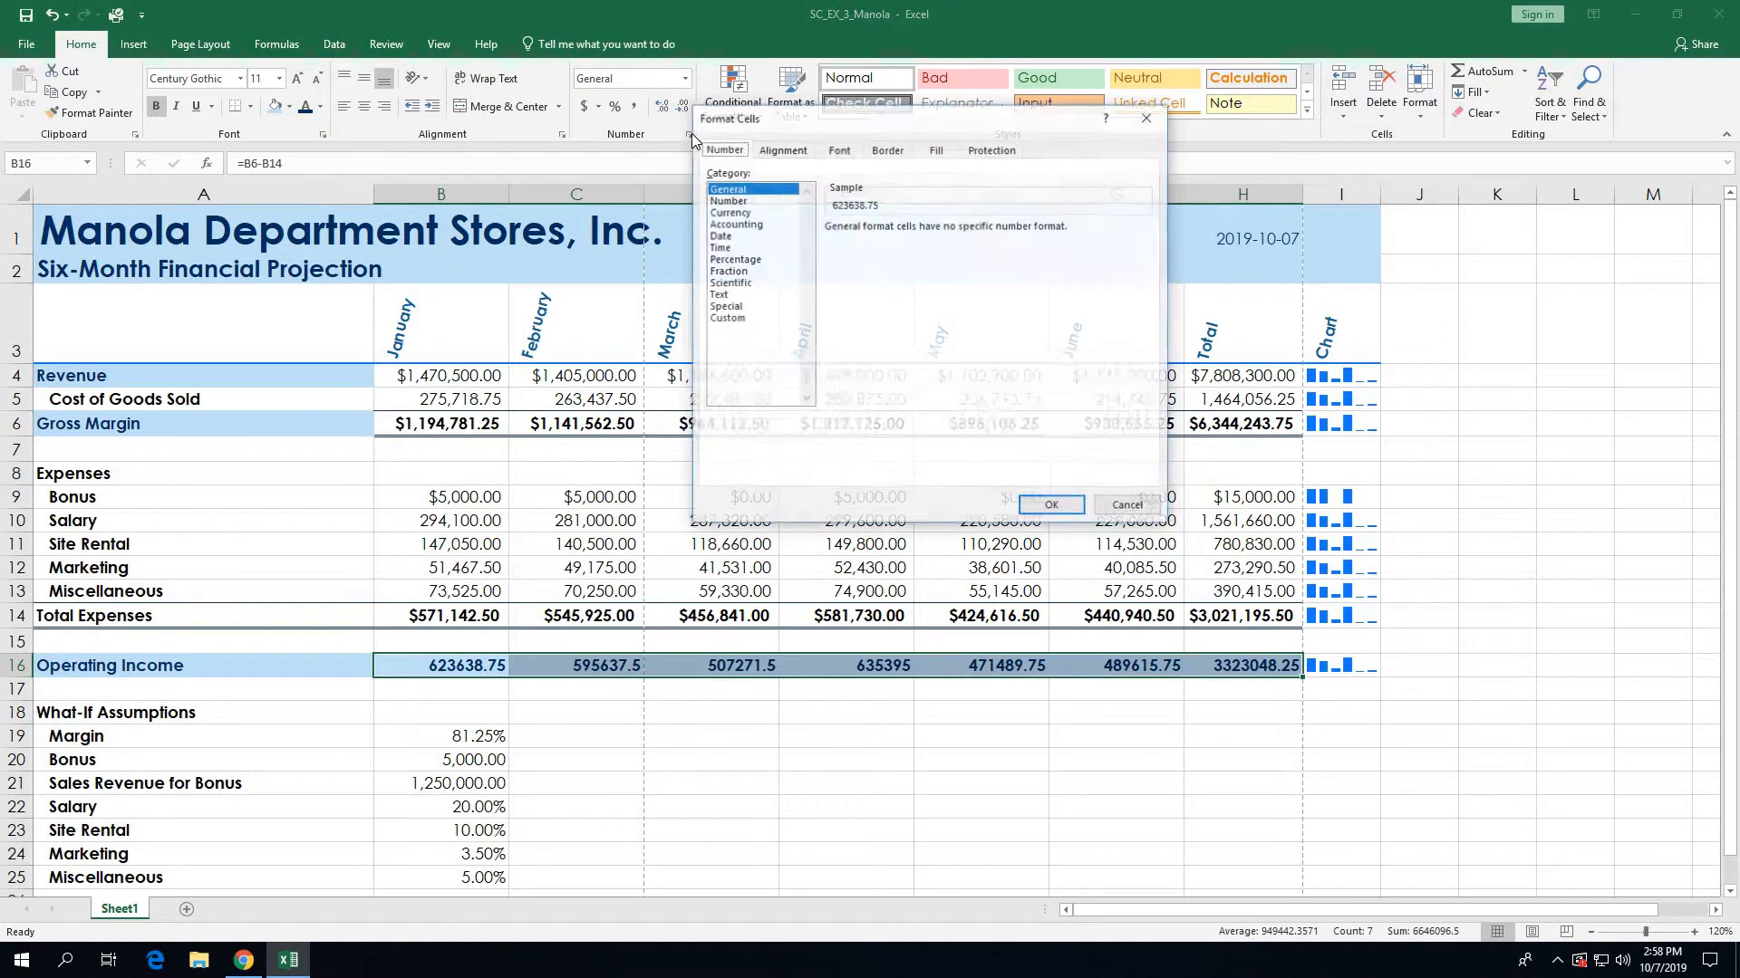
{"action": "left_click", "coordinate": [736, 214]}
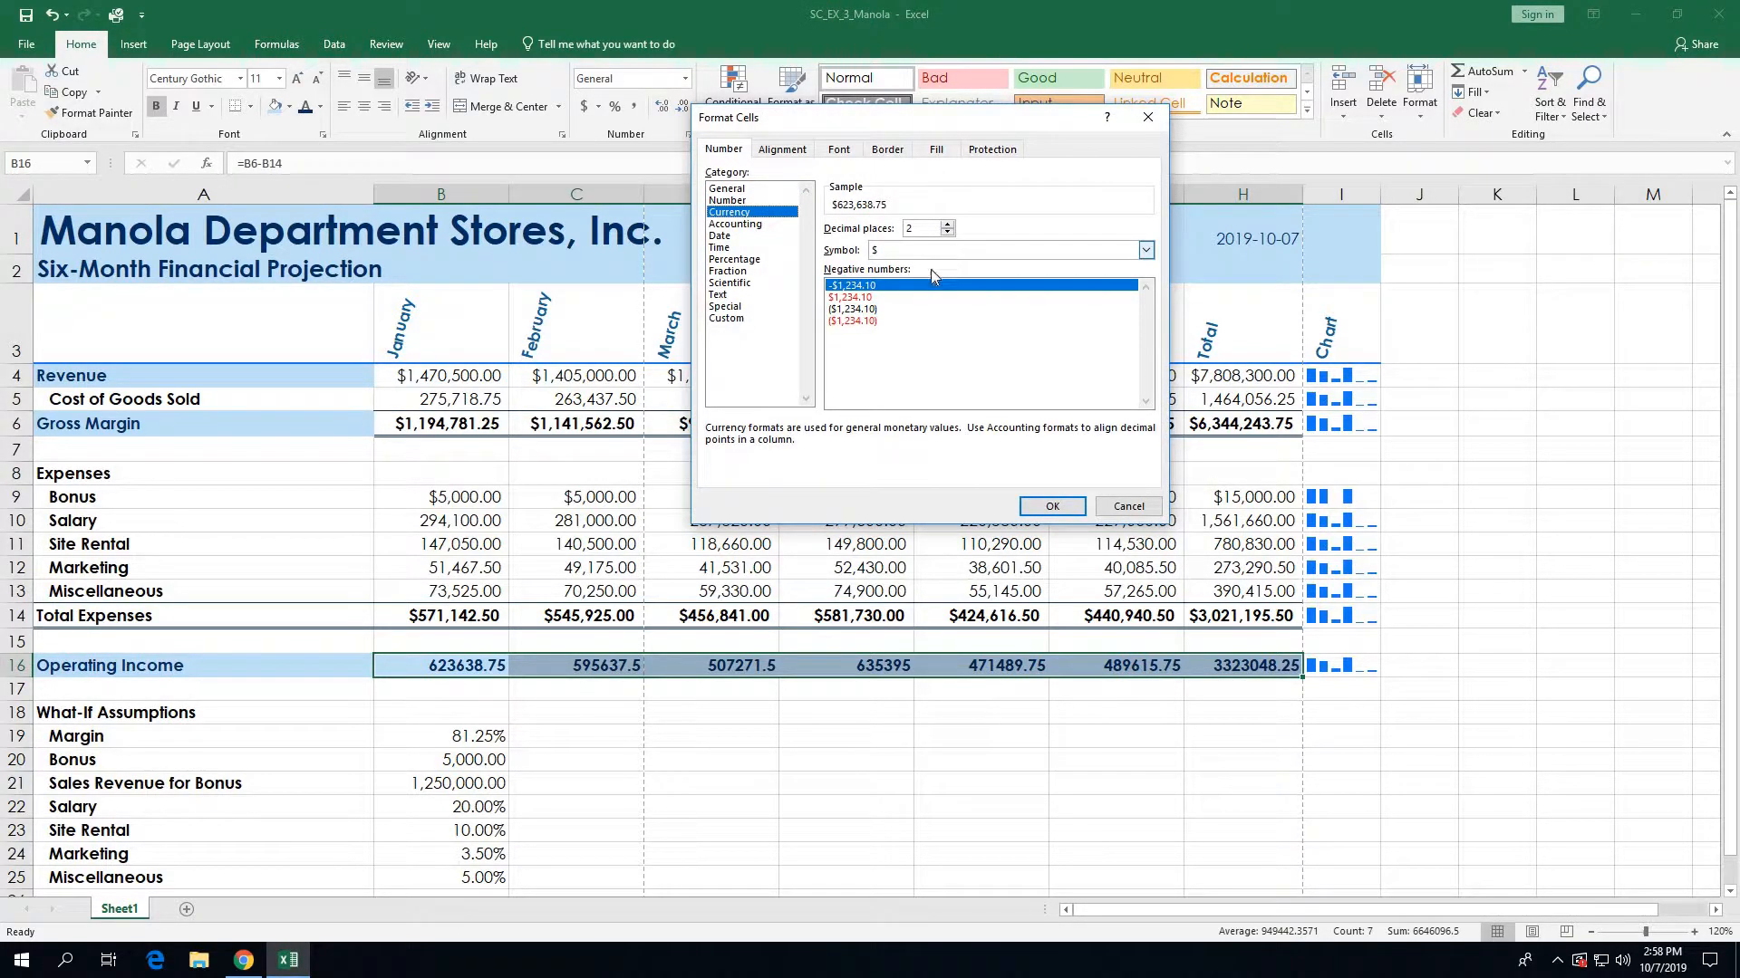
{"action": "left_click", "coordinate": [870, 322]}
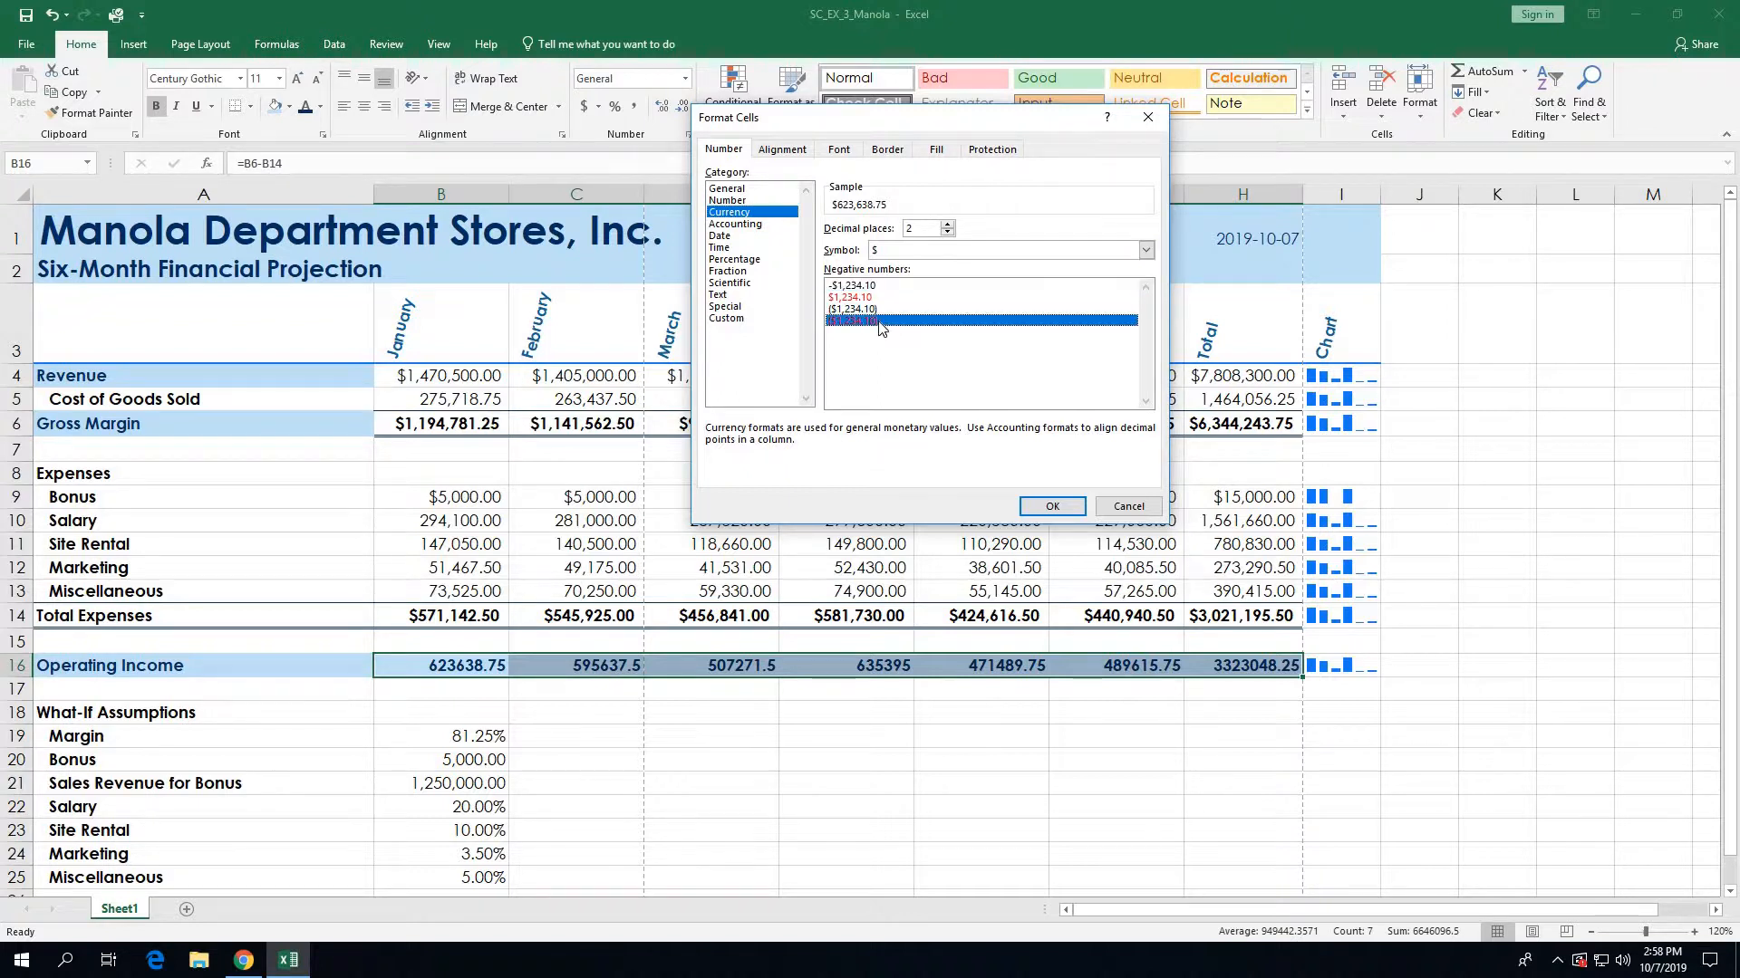
{"action": "left_click", "coordinate": [1051, 506]}
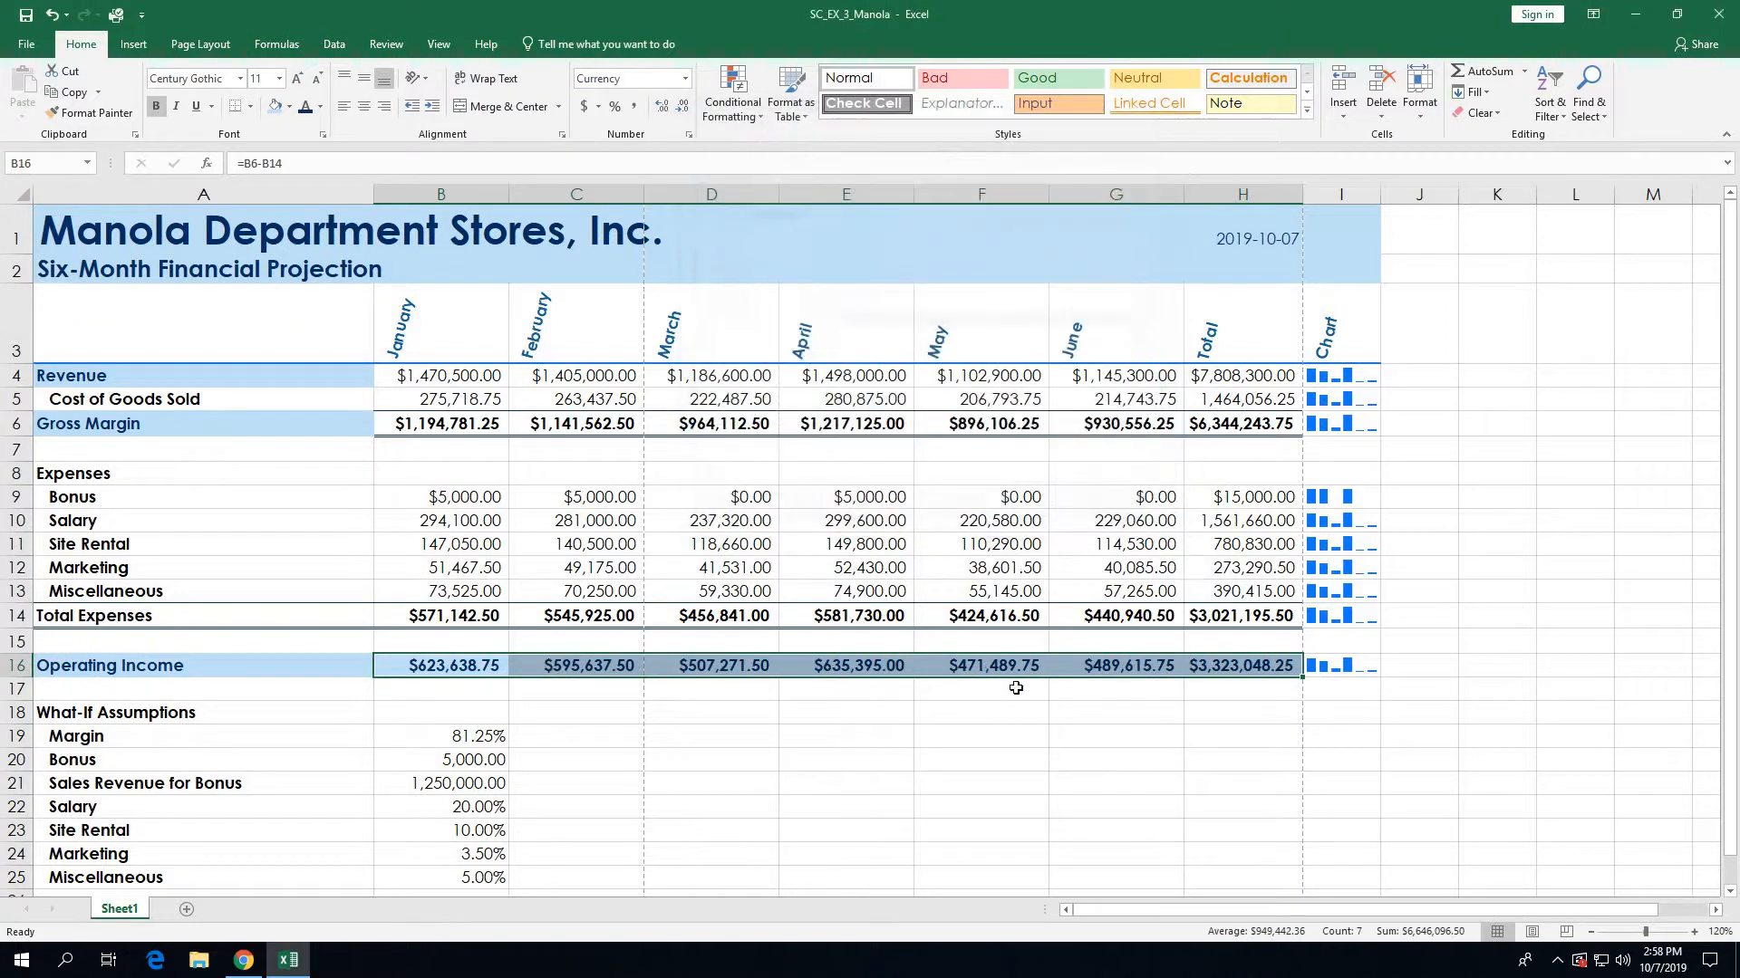
{"action": "left_click", "coordinate": [870, 771]}
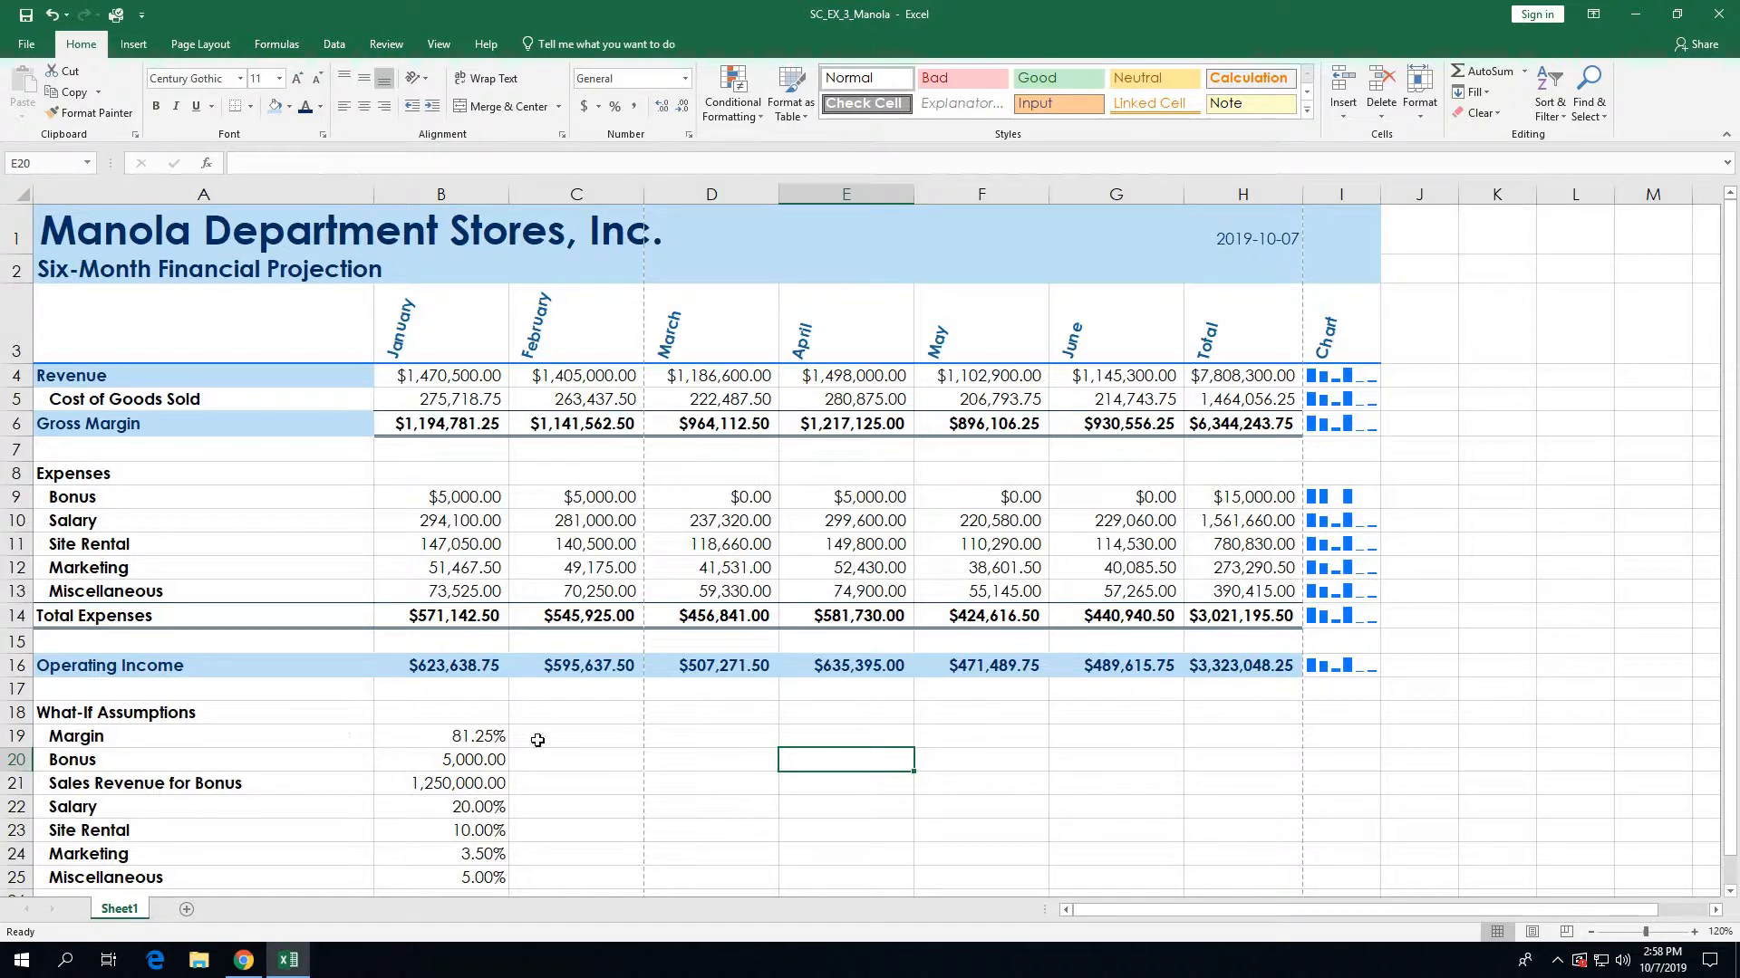
Step: Zoom the sheet out to 110% and select the What-If Assumptions heading in A18
{"action": "left_click", "coordinate": [1590, 933]}
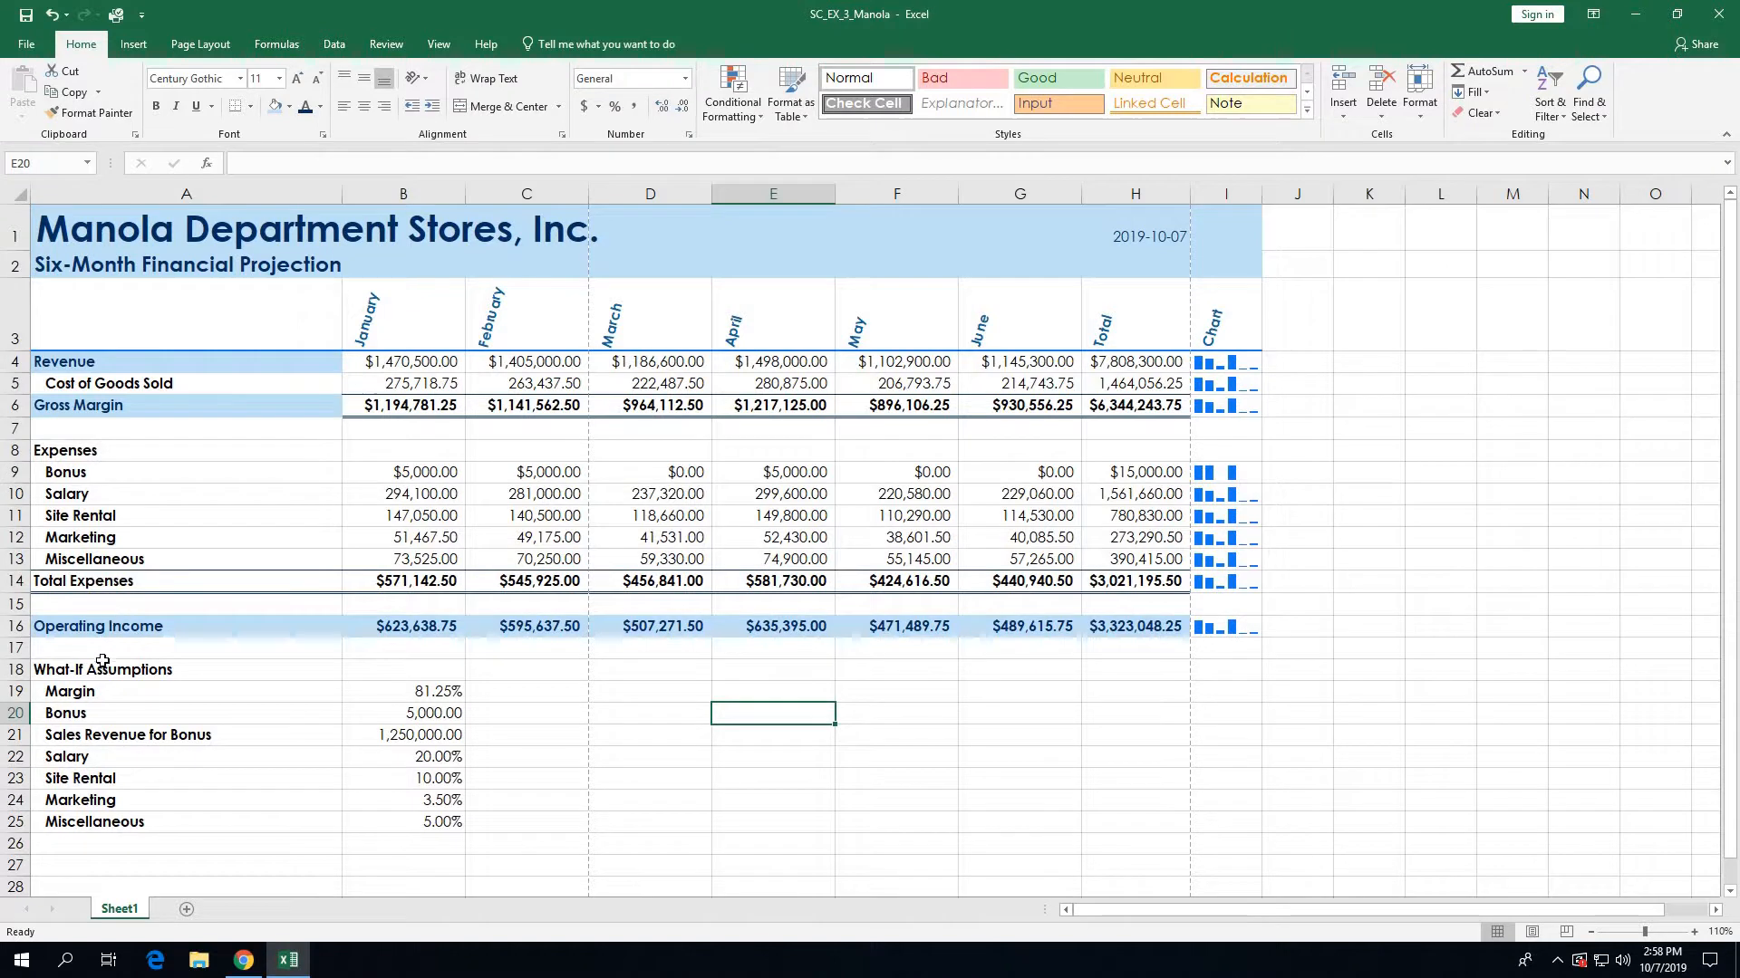
{"action": "left_click", "coordinate": [82, 670]}
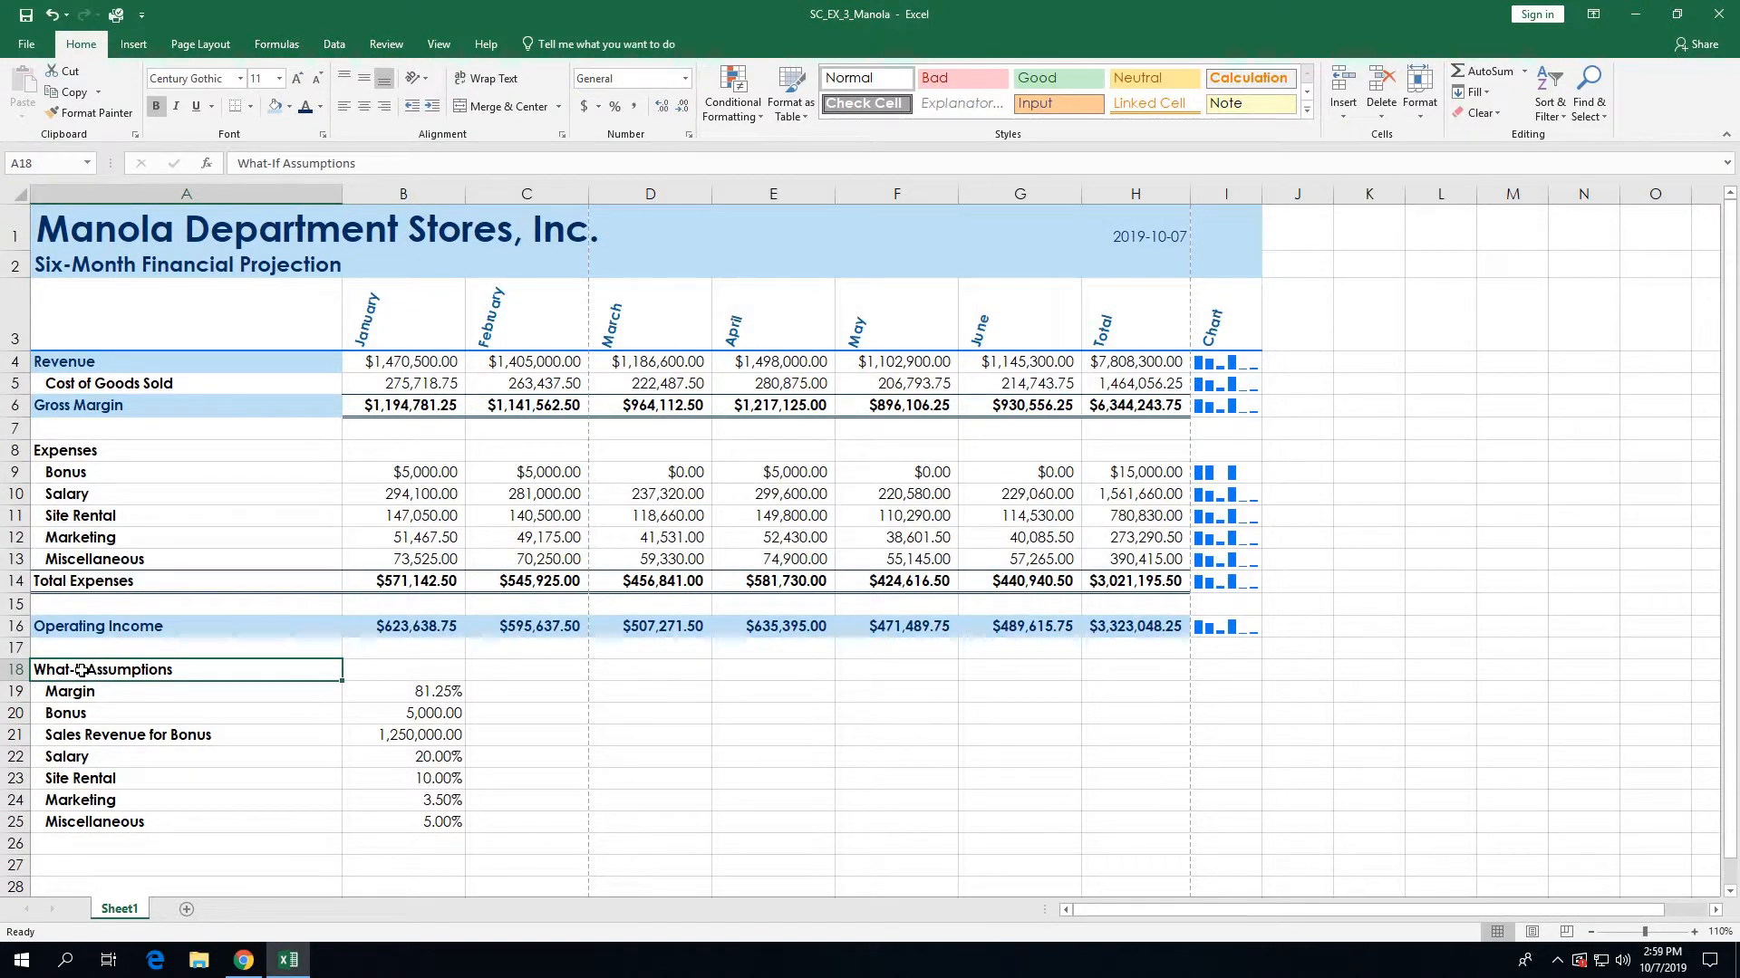
Step: Make the A18 heading 9-point, italic and underlined, then select A19:B25
{"action": "left_click", "coordinate": [281, 80]}
{"action": "left_click", "coordinate": [267, 123]}
{"action": "left_click", "coordinate": [181, 106]}
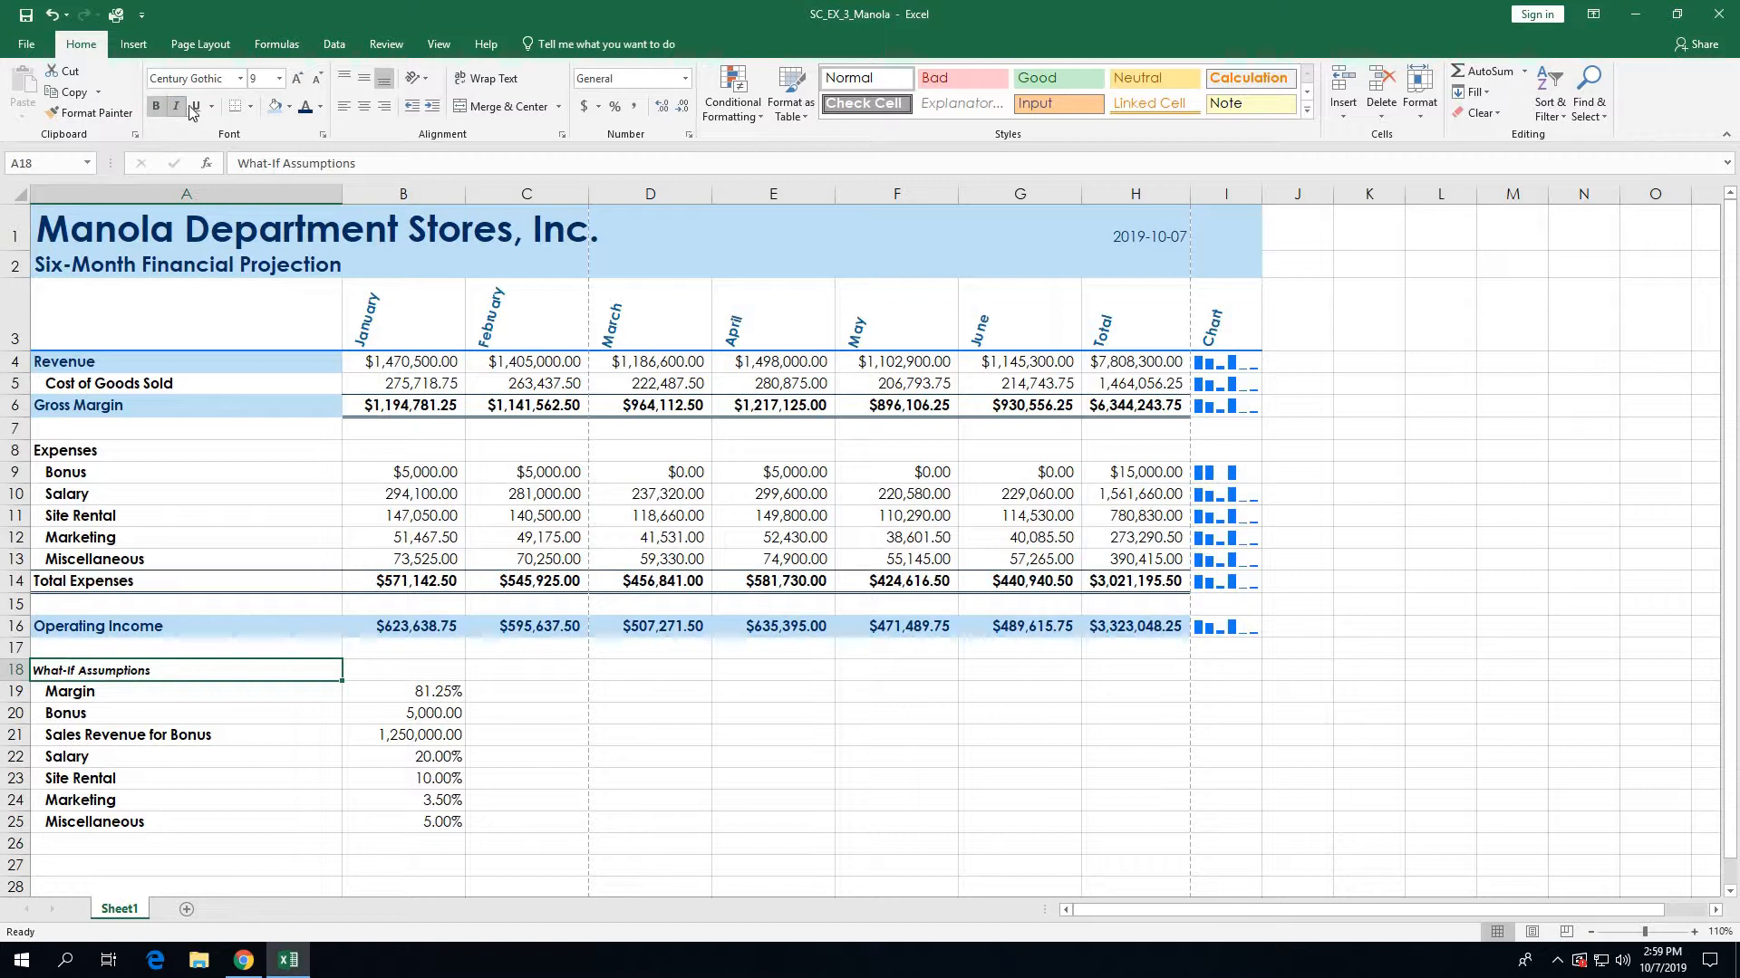
{"action": "left_click", "coordinate": [196, 106]}
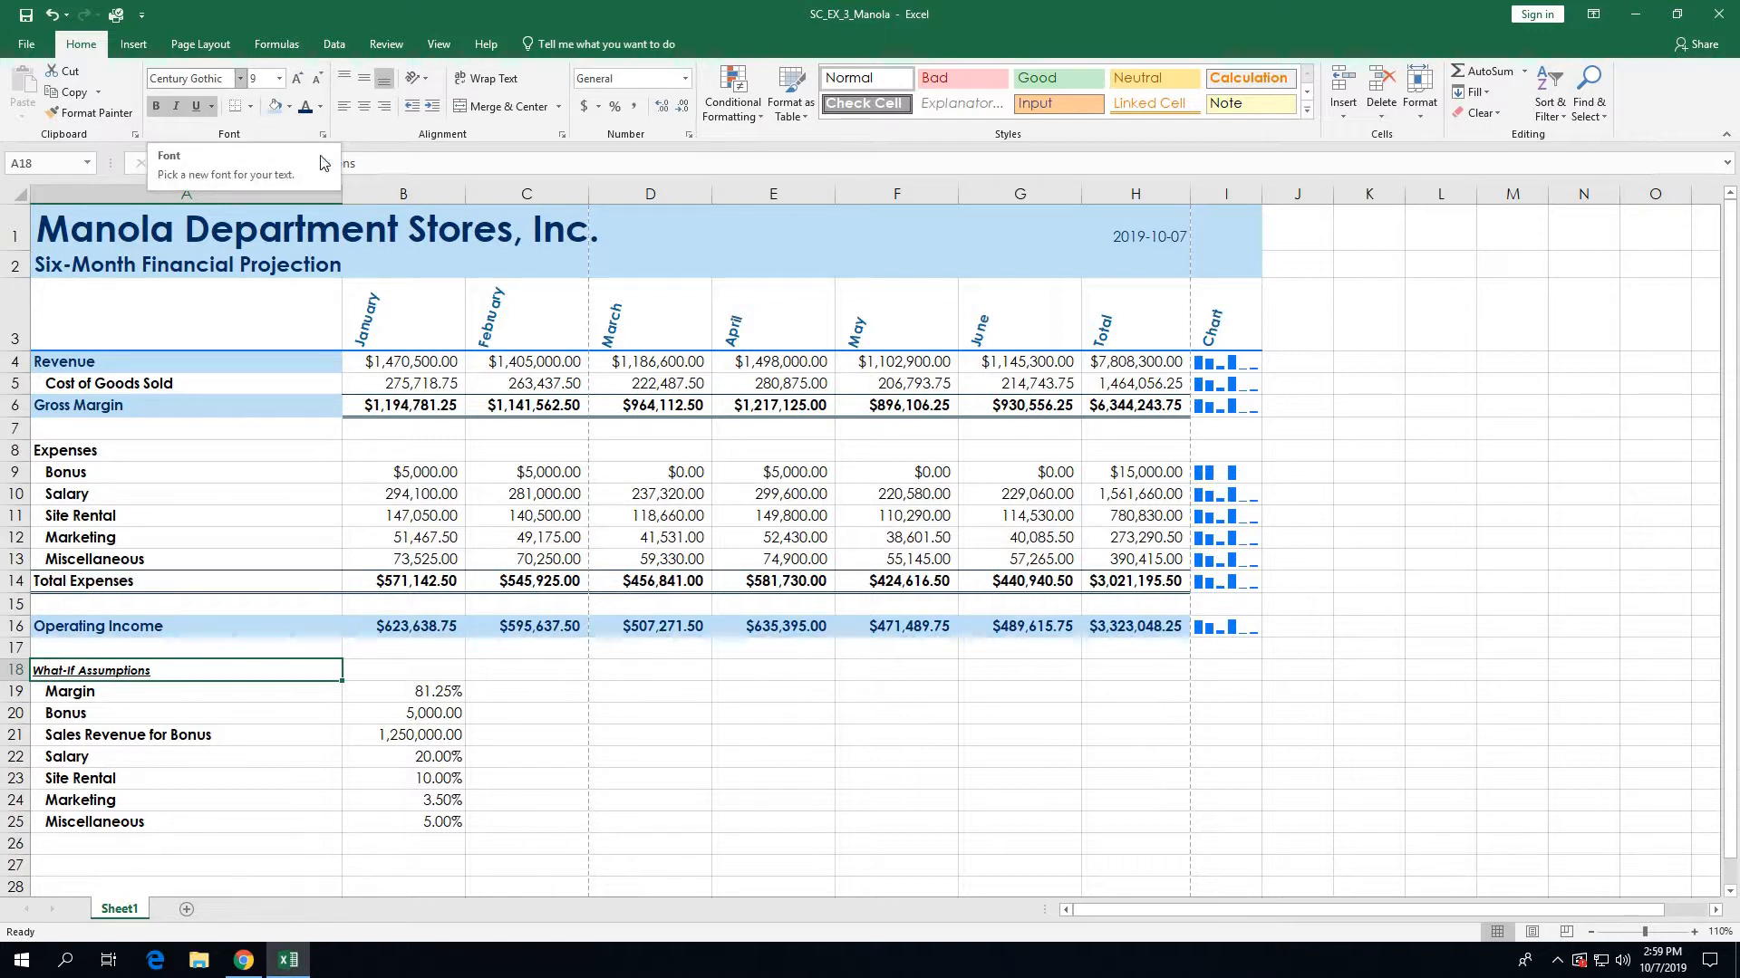
{"action": "left_click", "coordinate": [116, 691]}
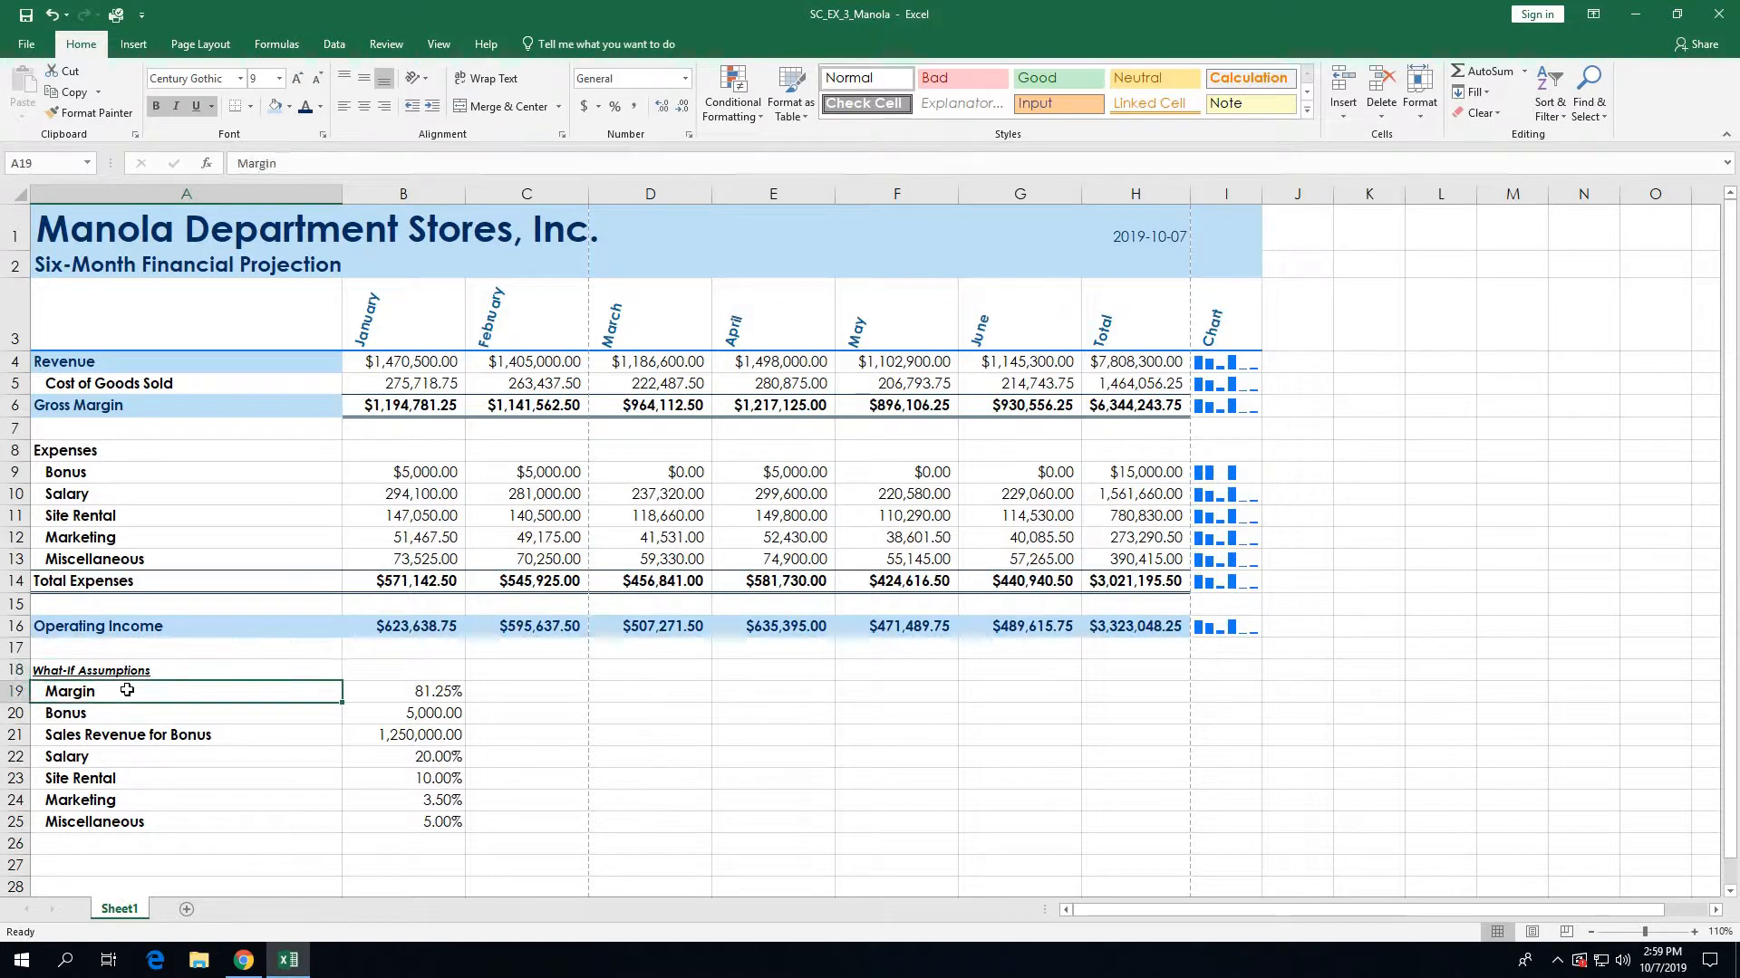
{"action": "left_click_drag", "start_coordinate": [413, 718], "coordinate": [409, 826]}
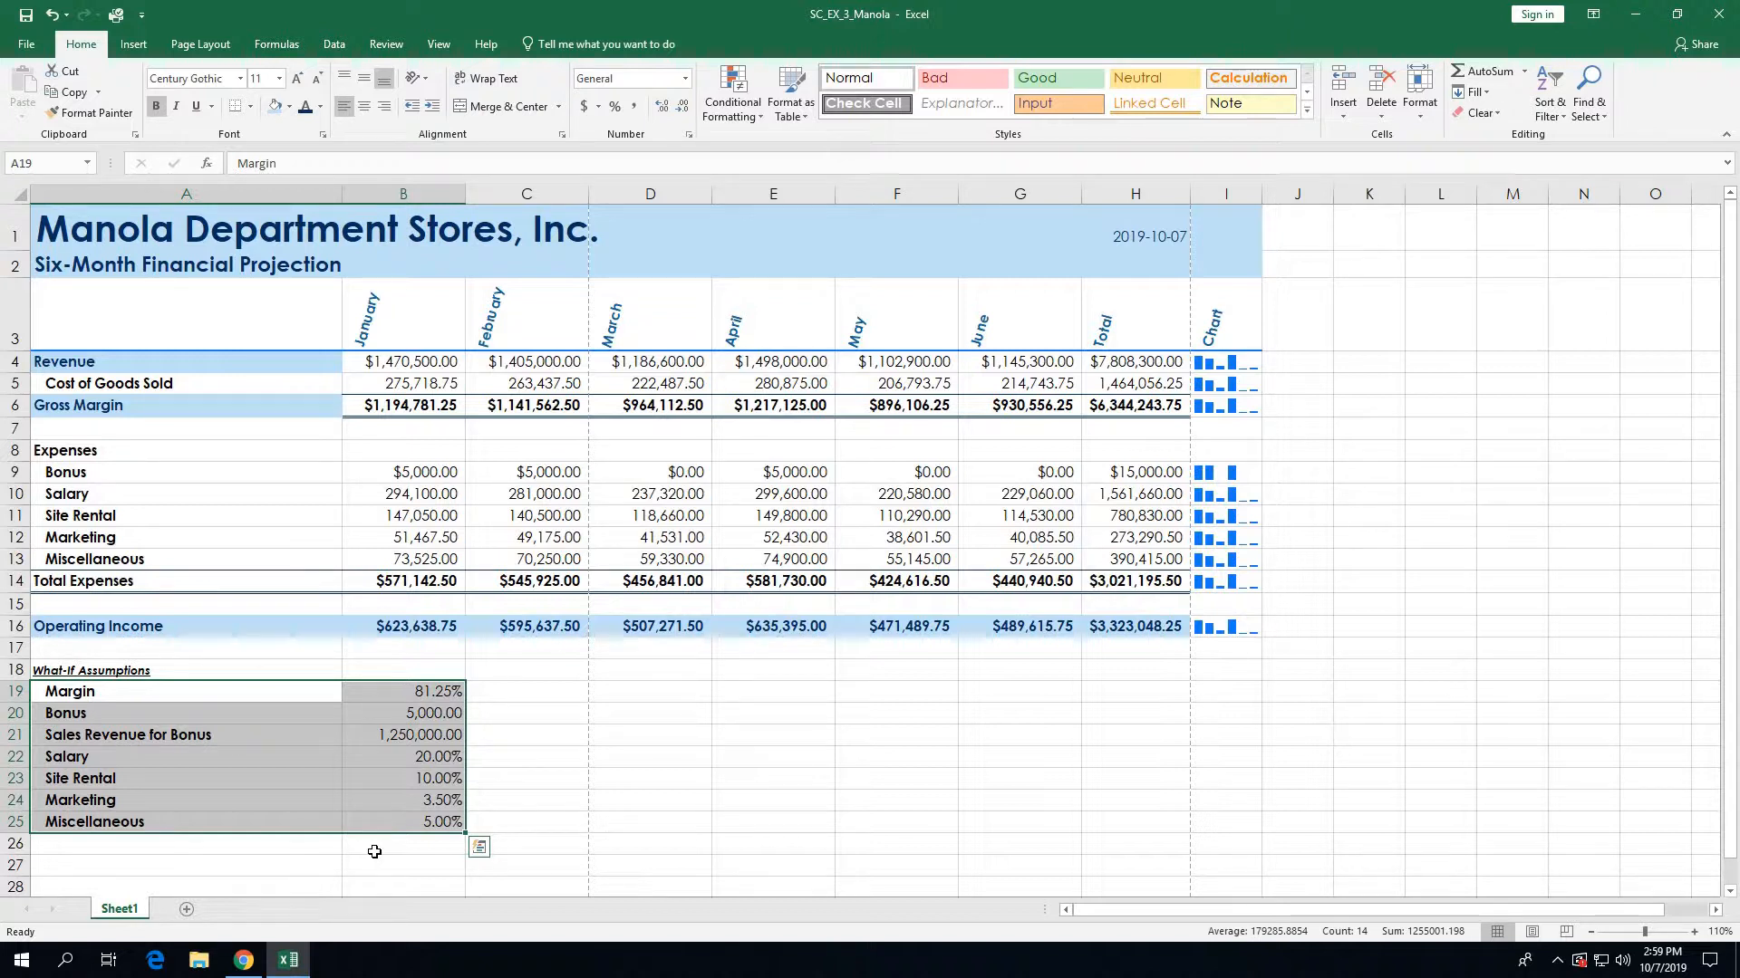
Step: Set A19:B25 to 9-point font, then select the whole A18:B25 block
{"action": "left_click", "coordinate": [279, 79]}
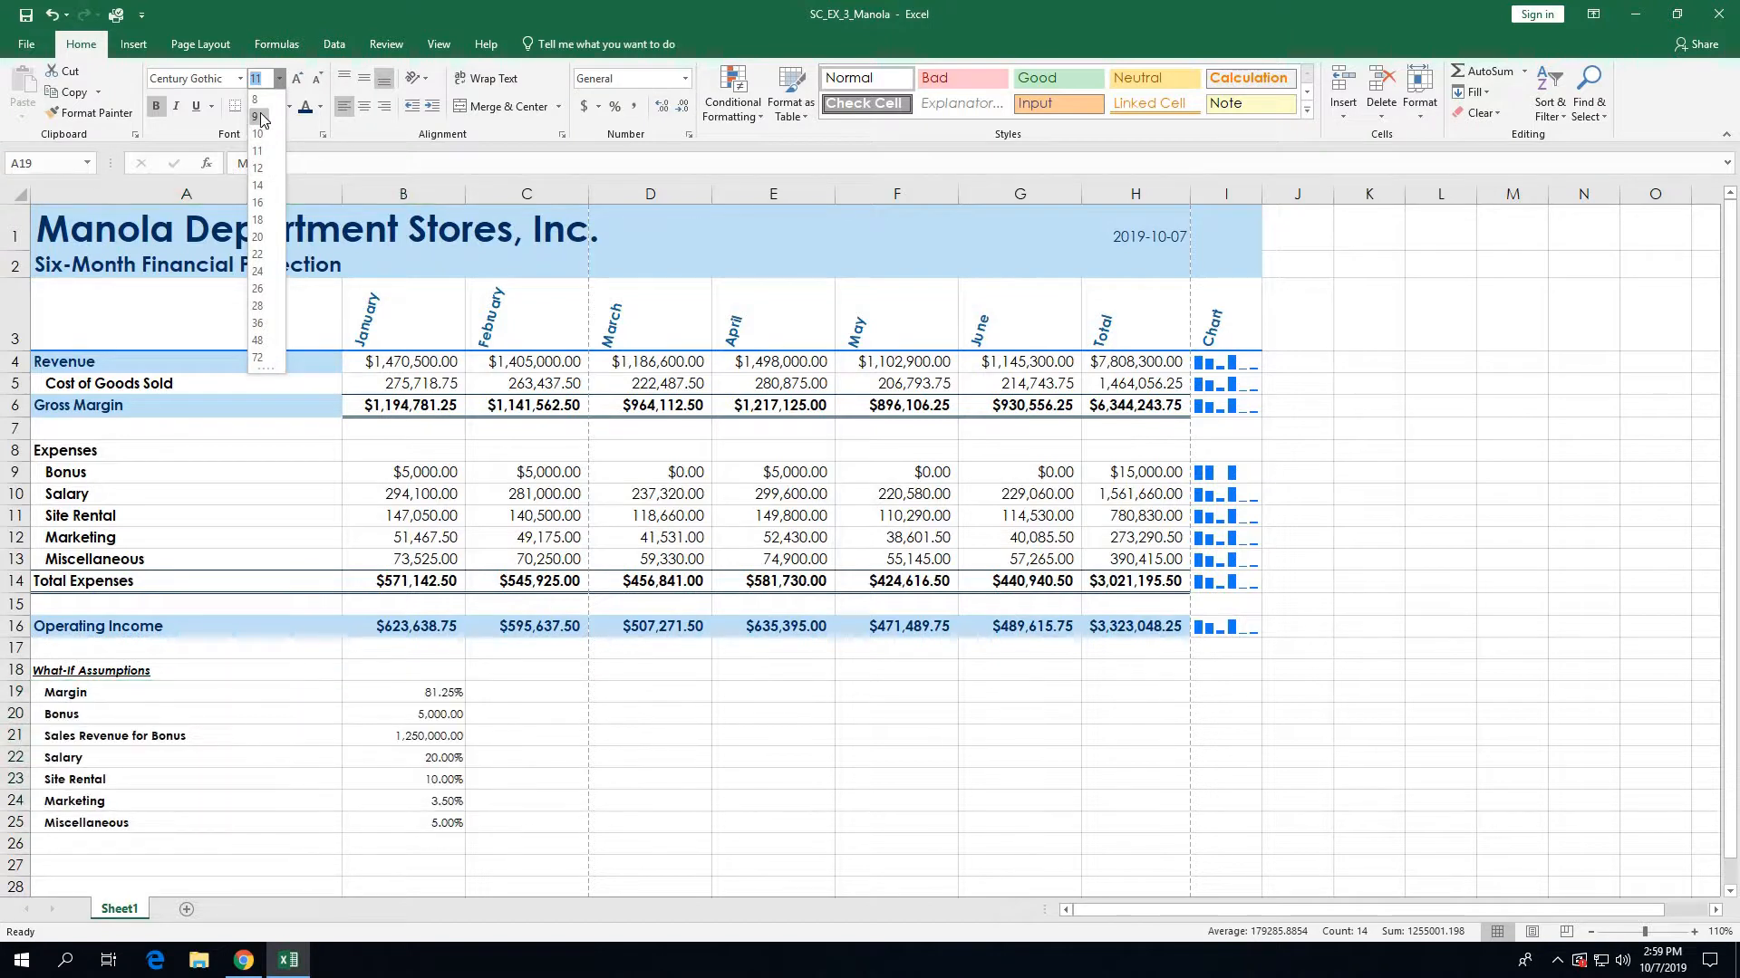
{"action": "left_click", "coordinate": [261, 119]}
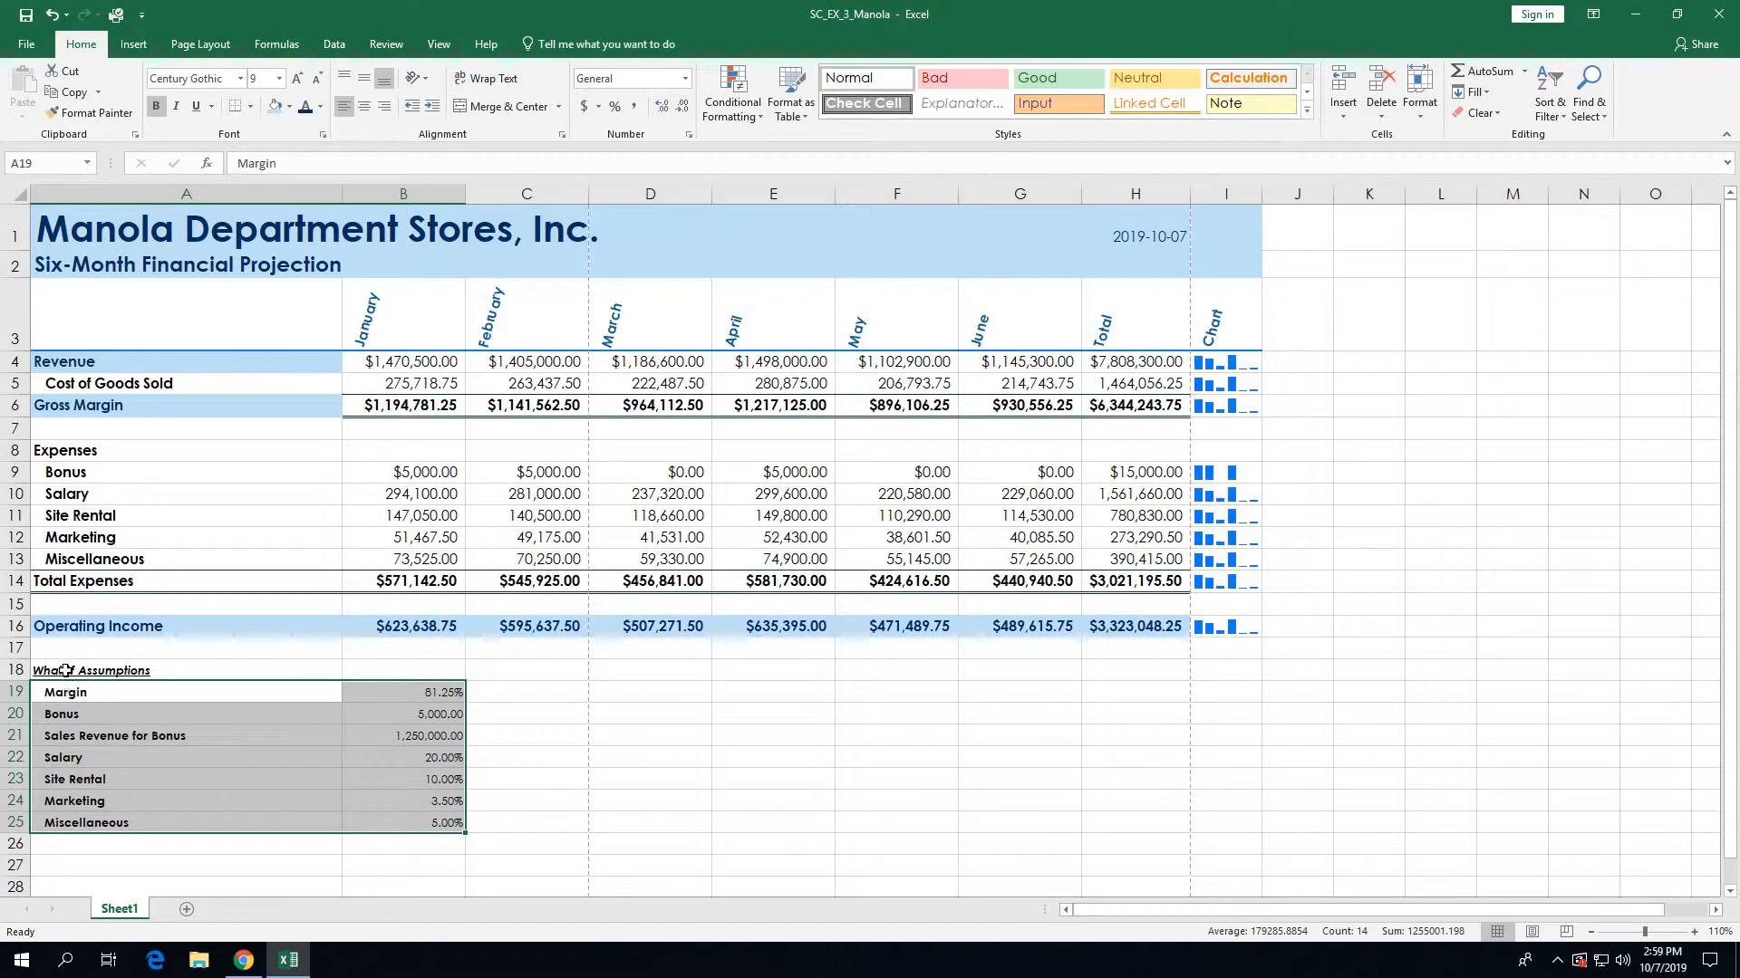
{"action": "left_click", "coordinate": [70, 670]}
{"action": "left_click_drag", "start_coordinate": [245, 666], "coordinate": [423, 826]}
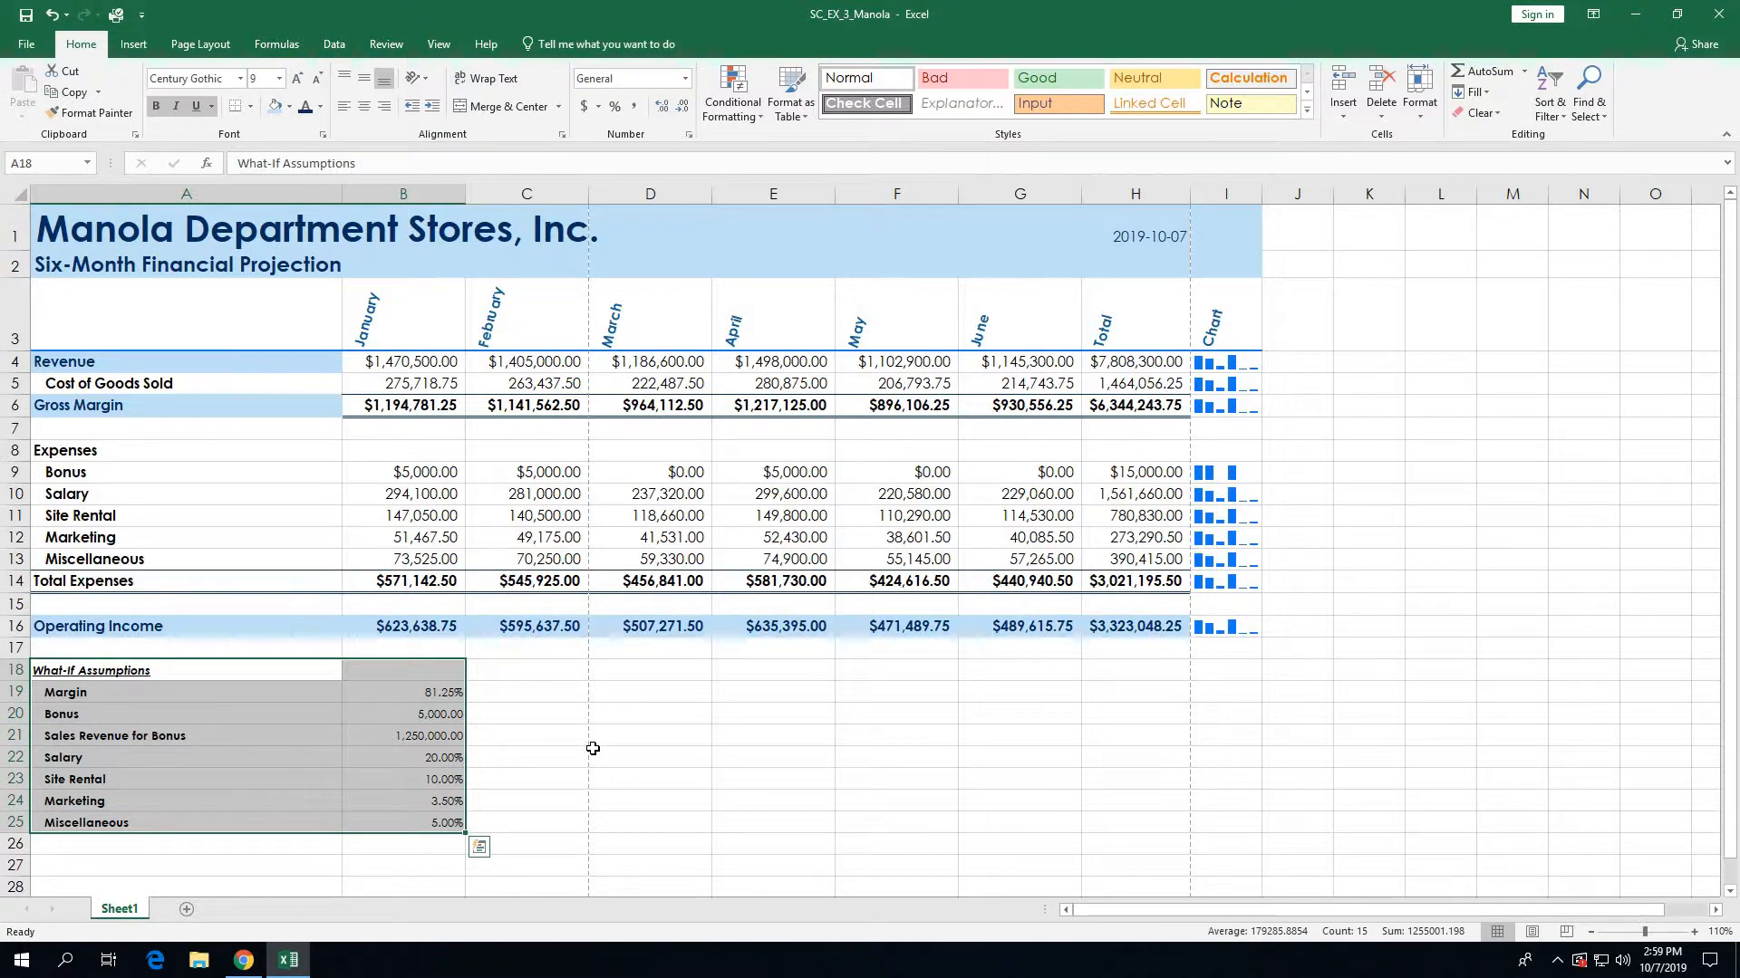
Step: Apply light blue fill and dark blue font to the A18:B25 assumptions block, then deselect it
{"action": "left_click", "coordinate": [274, 107]}
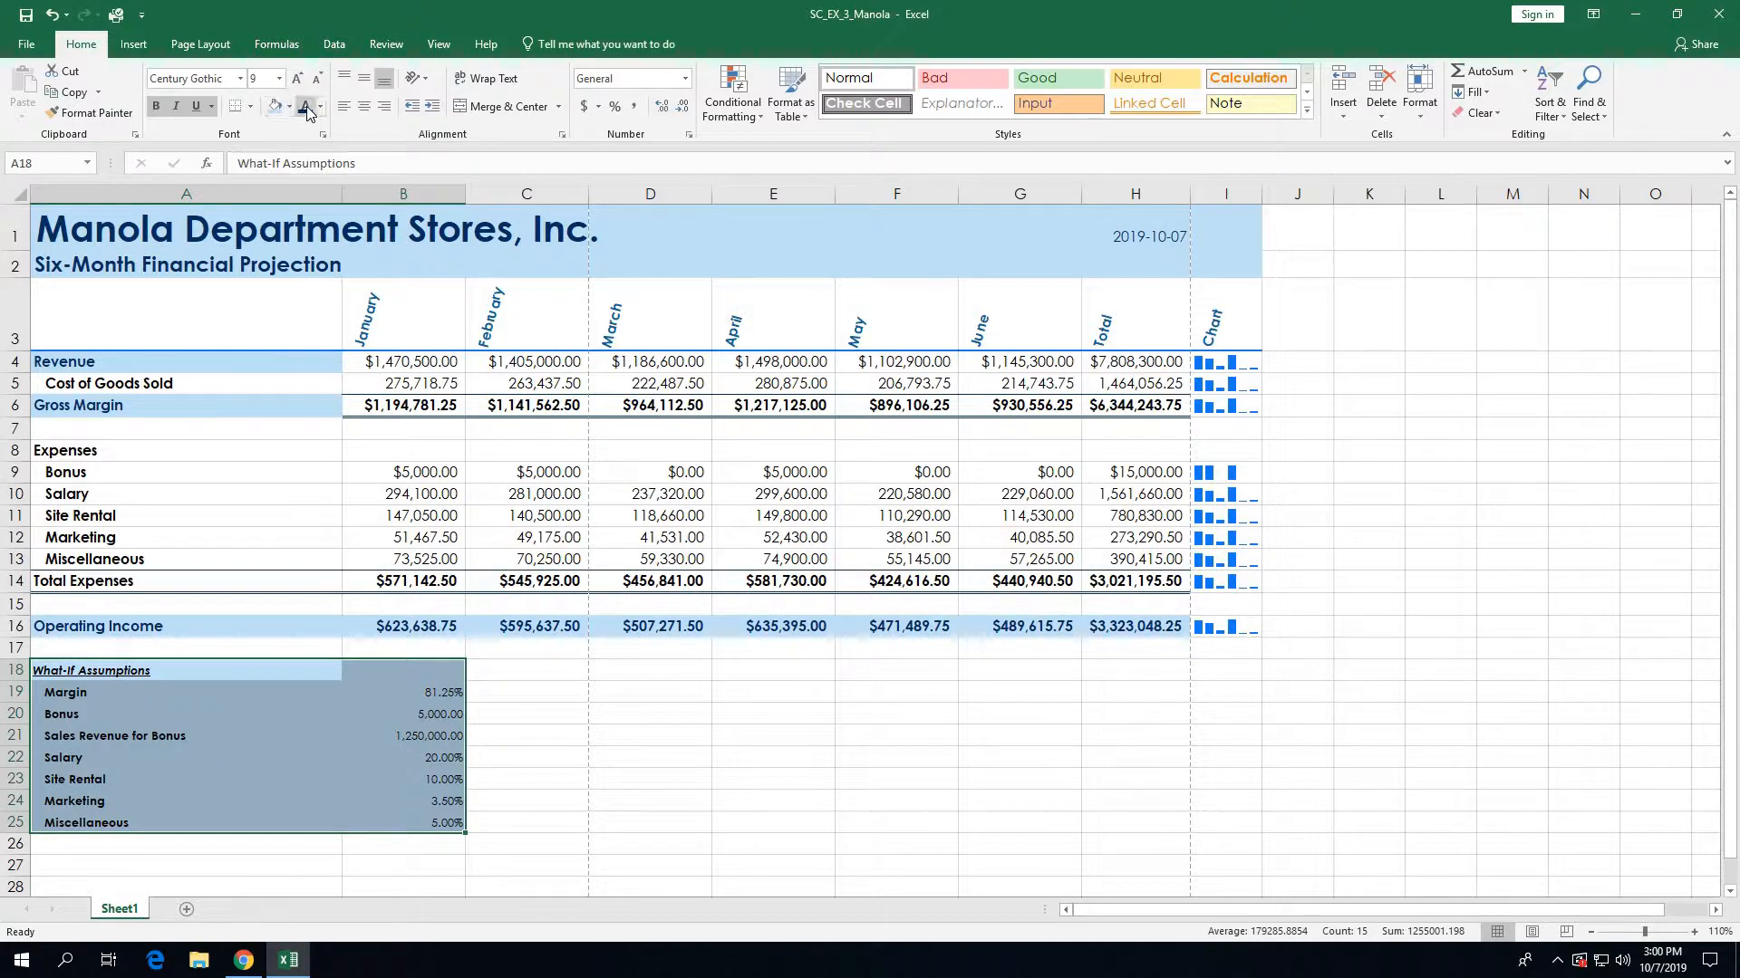
{"action": "left_click", "coordinate": [308, 113]}
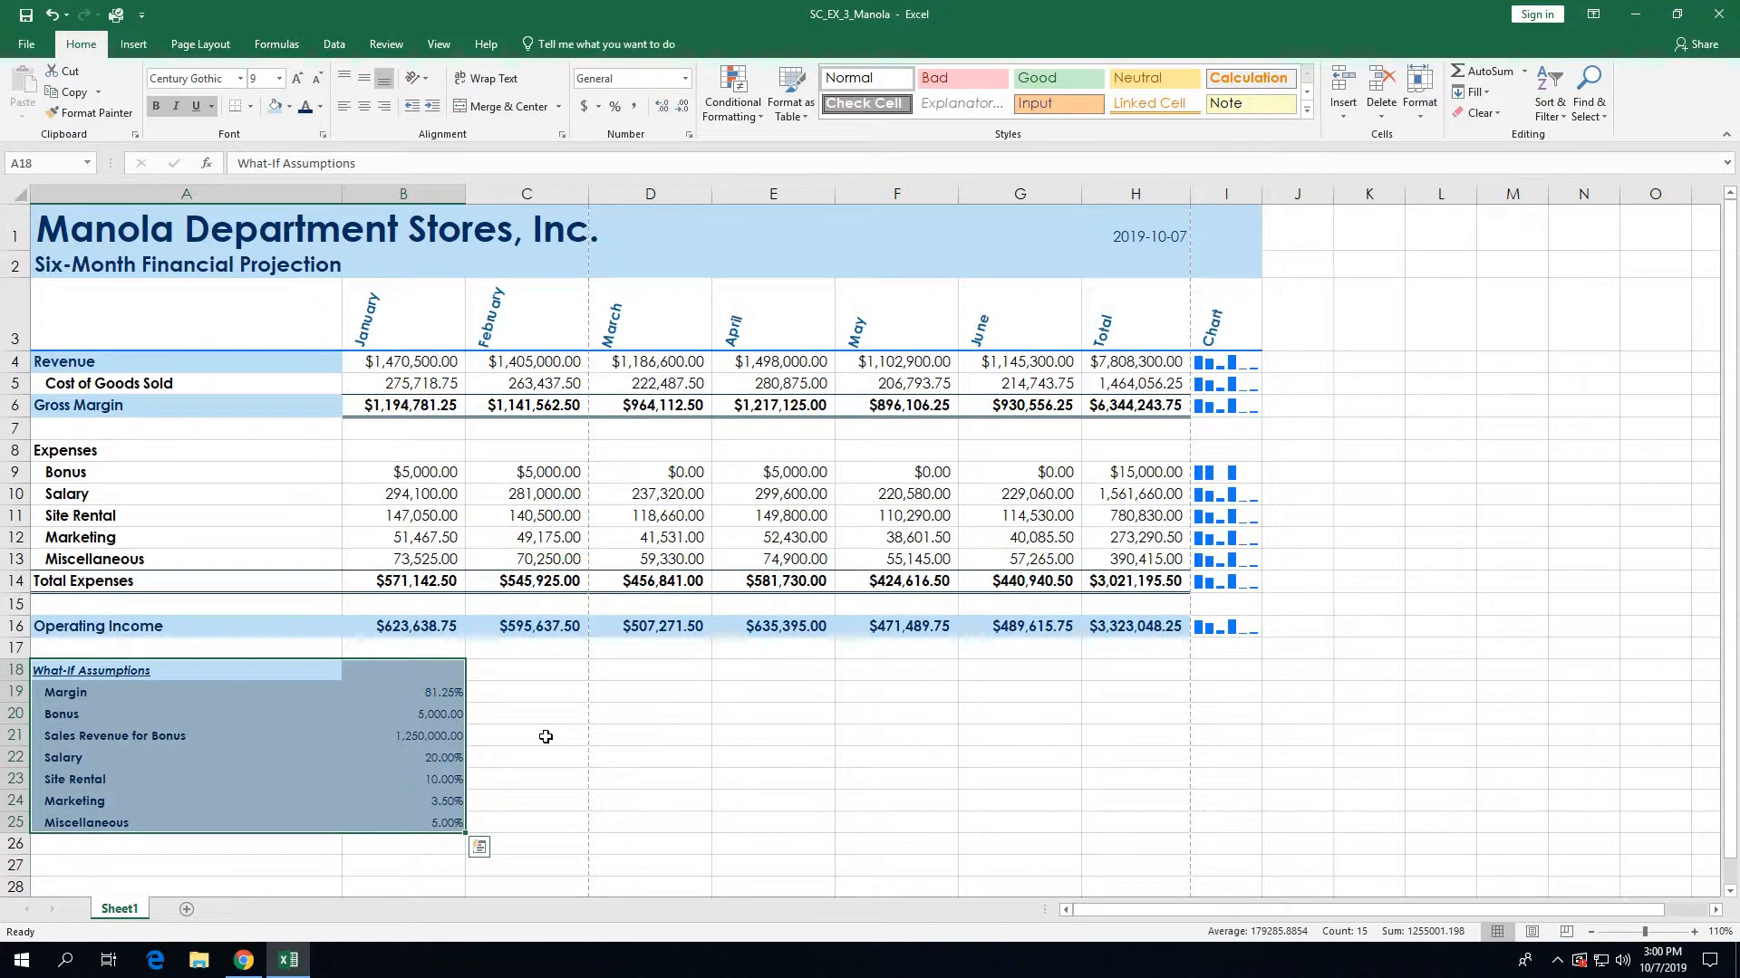
{"action": "left_click", "coordinate": [109, 867]}
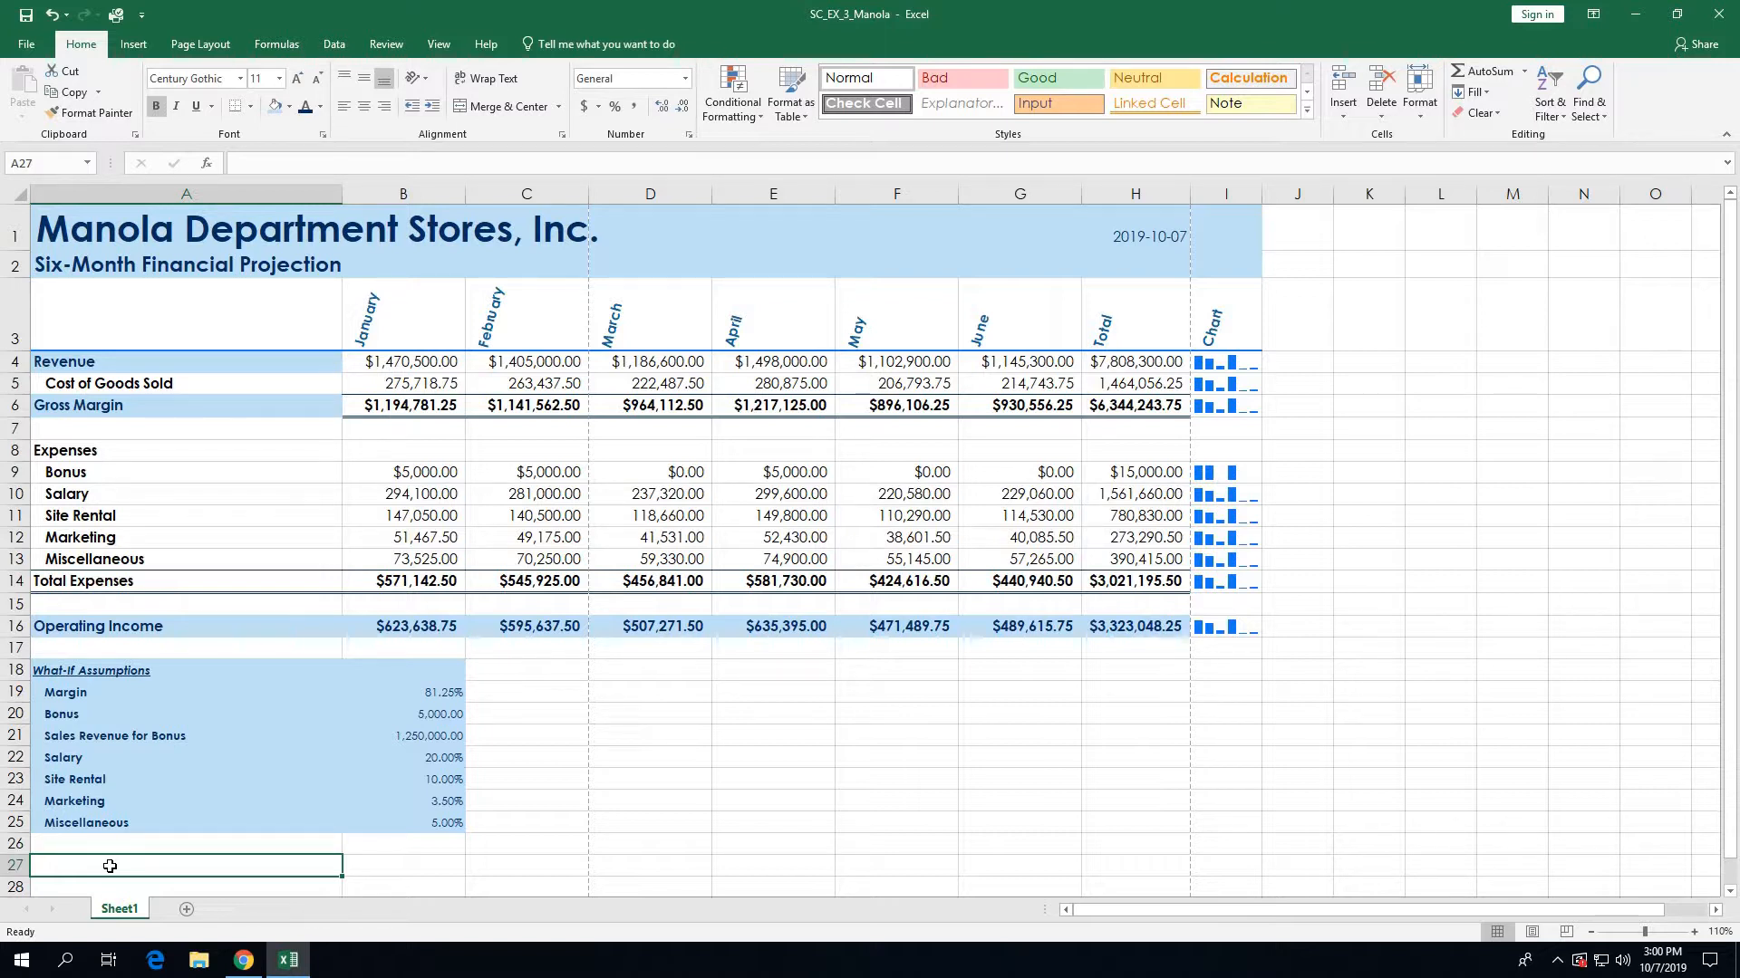
Step: Save the Manola projection workbook from the Quick Access Toolbar
{"action": "left_click", "coordinate": [26, 16]}
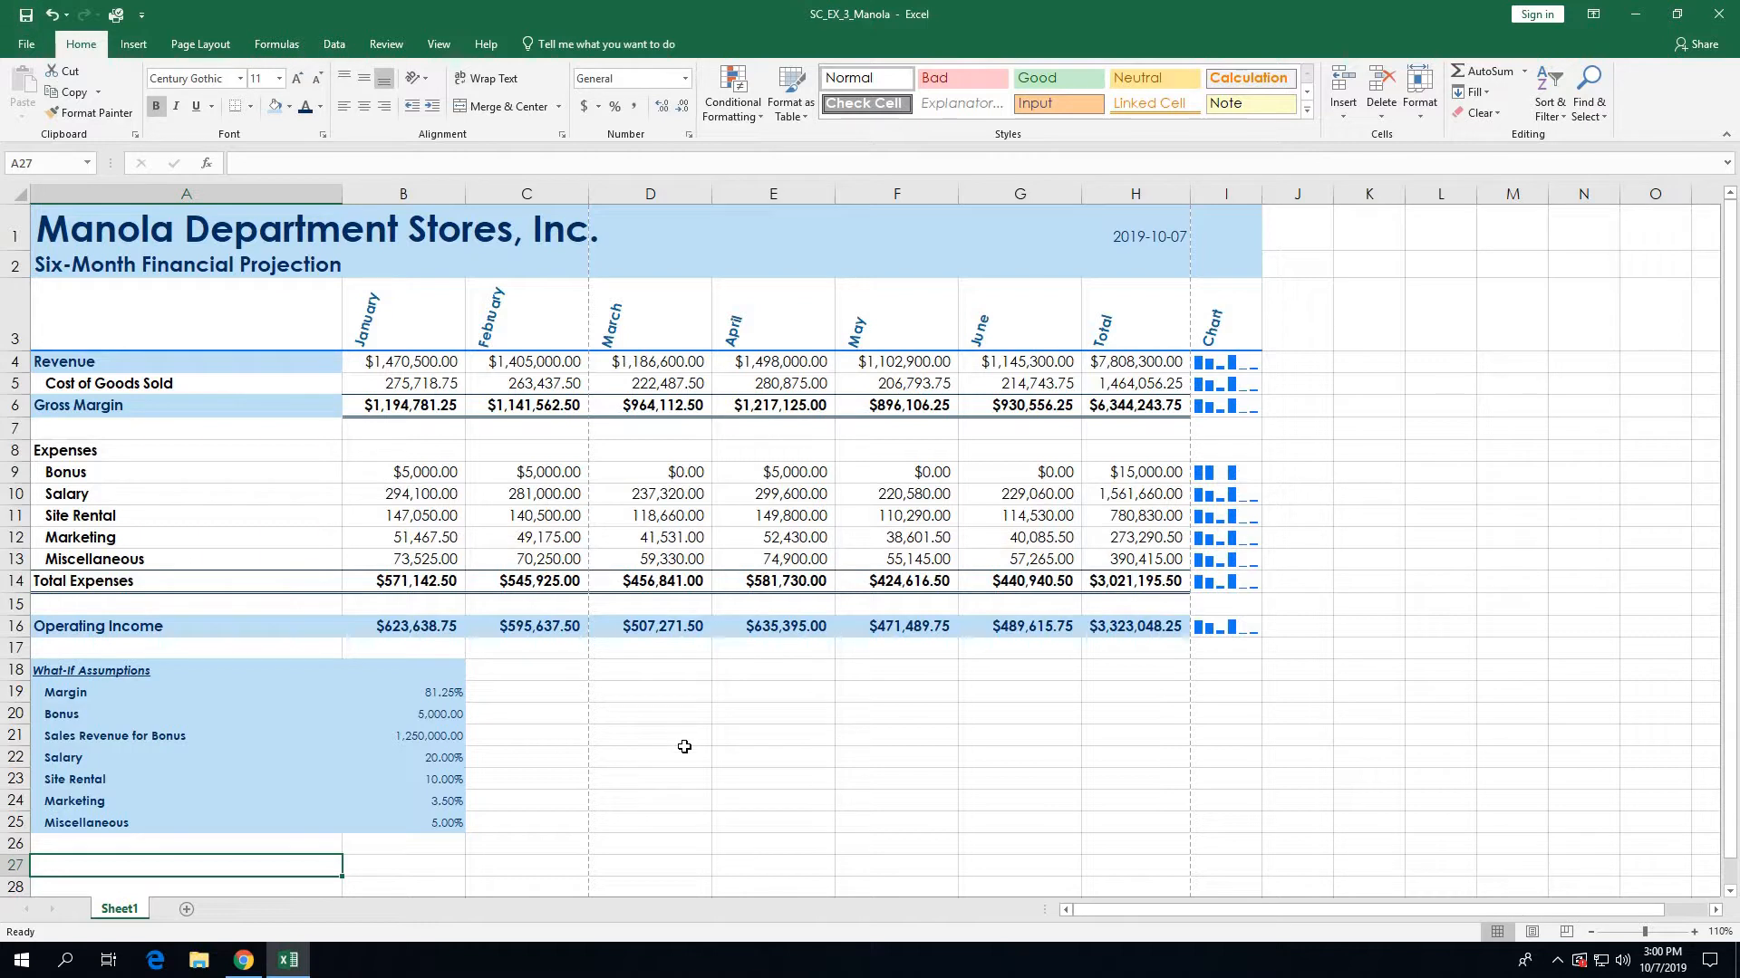